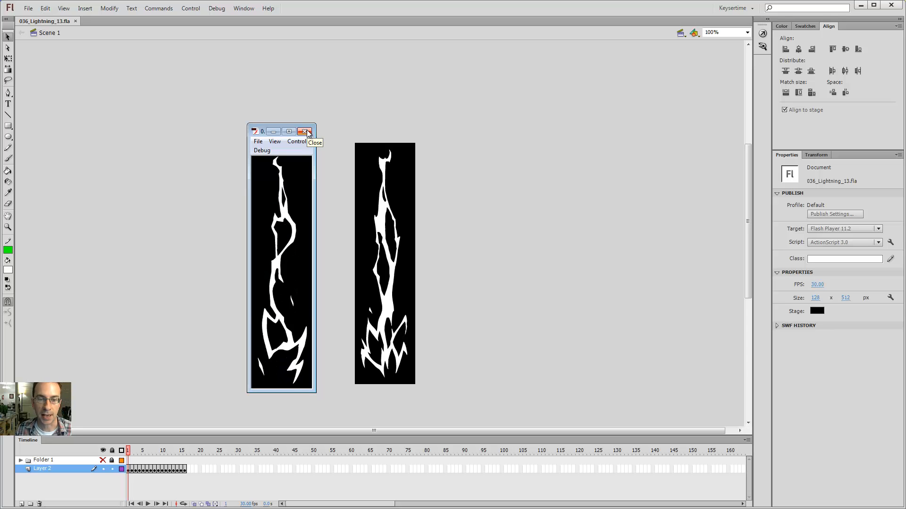
# Close the movie preview and play the lightning animation from frame 1 of the timeline.
pyautogui.click(307, 131)
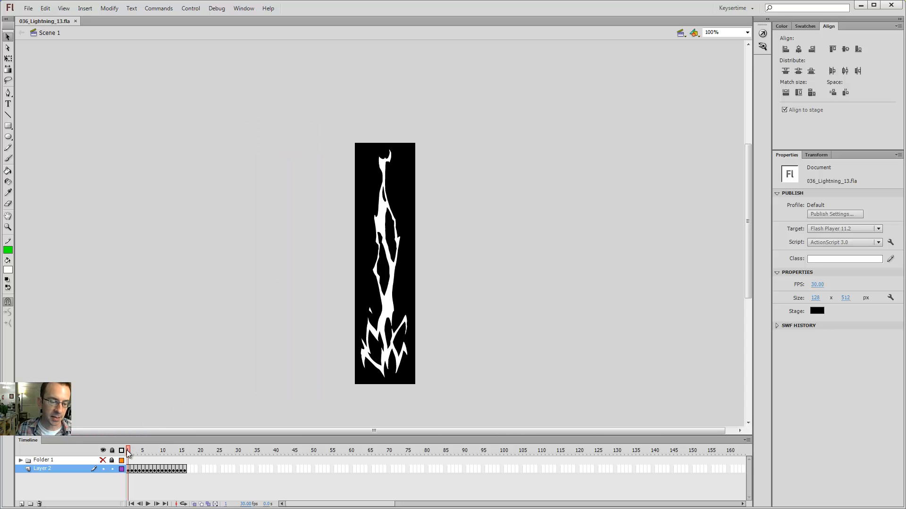
pyautogui.moveTo(126, 450); pyautogui.dragTo(95, 461)
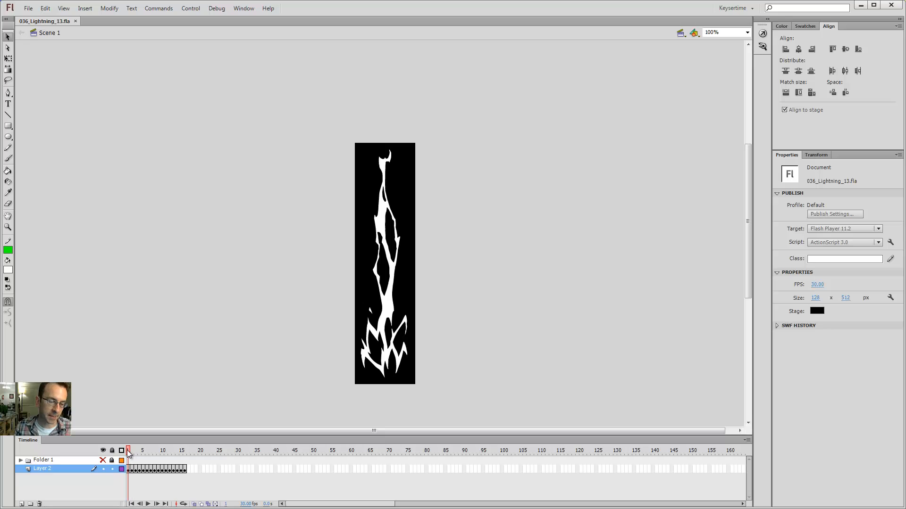
pyautogui.moveTo(128, 452)
pyautogui.mouseDown()
pyautogui.moveTo(180, 460)
pyautogui.moveTo(114, 456)
pyautogui.moveTo(184, 456)
pyautogui.moveTo(109, 438)
pyautogui.mouseUp()
pyautogui.press('Return')
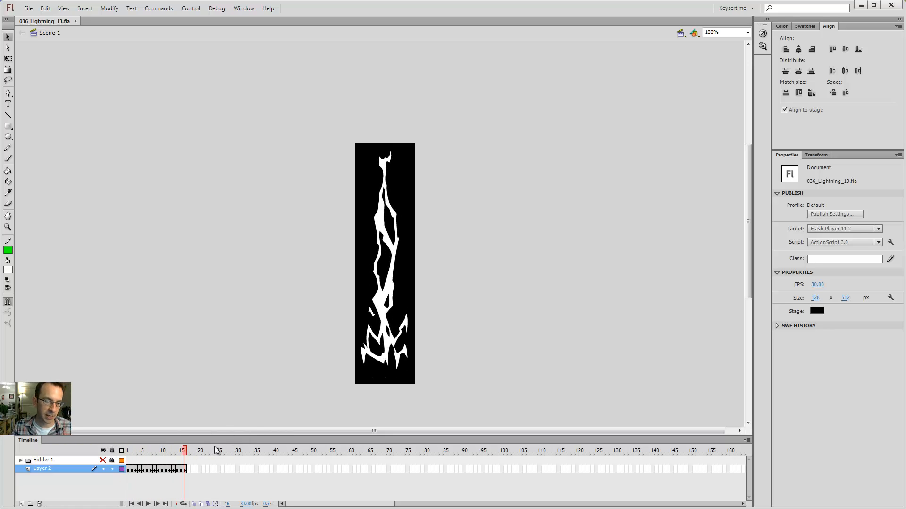
# Convert the lightning artwork in frame 1 of Layer 2 into a Movie Clip symbol with the default name.
pyautogui.click(129, 468)
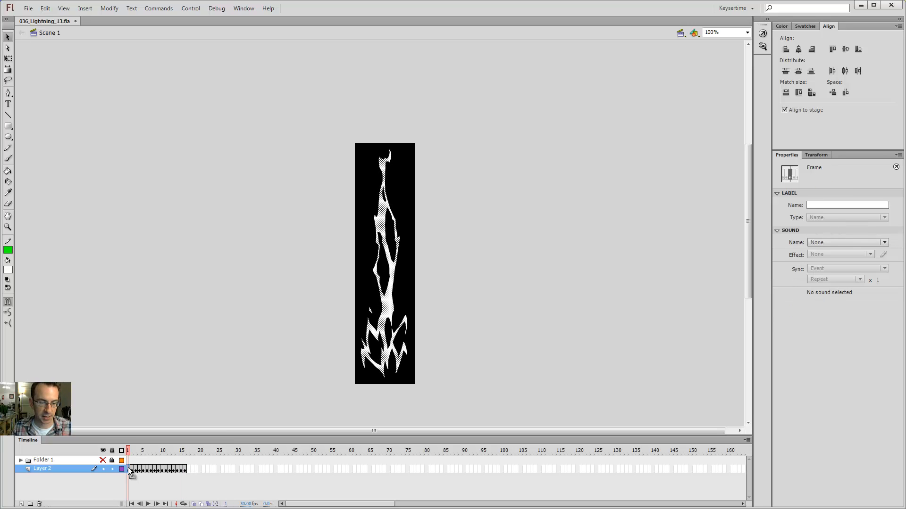
pyautogui.press('F8')
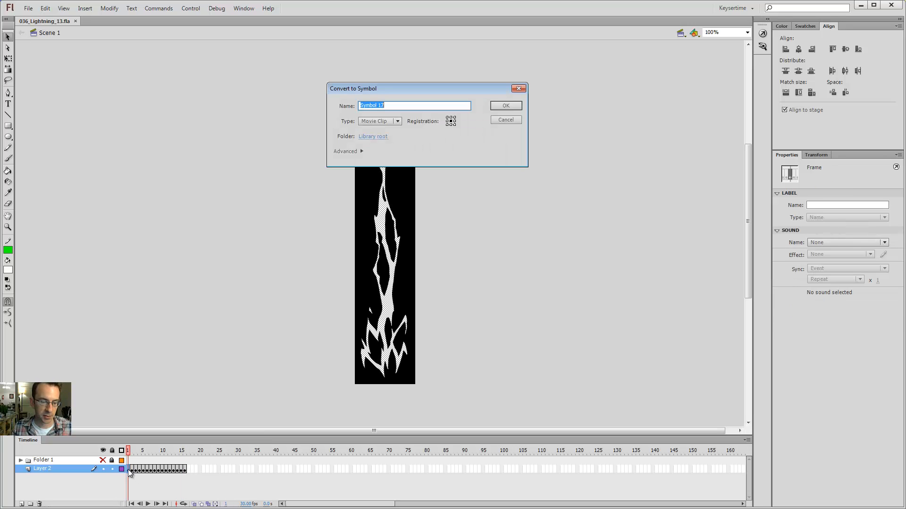
pyautogui.click(370, 122)
pyautogui.click(375, 135)
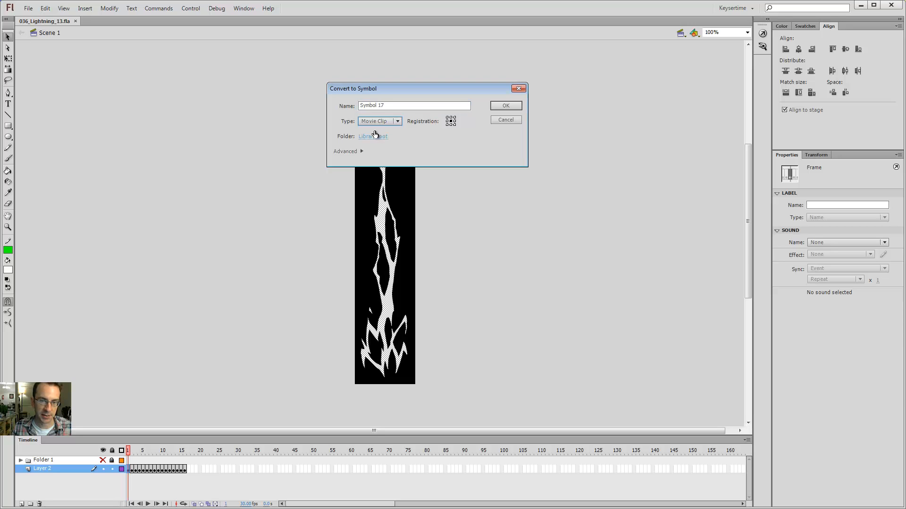
pyautogui.click(505, 106)
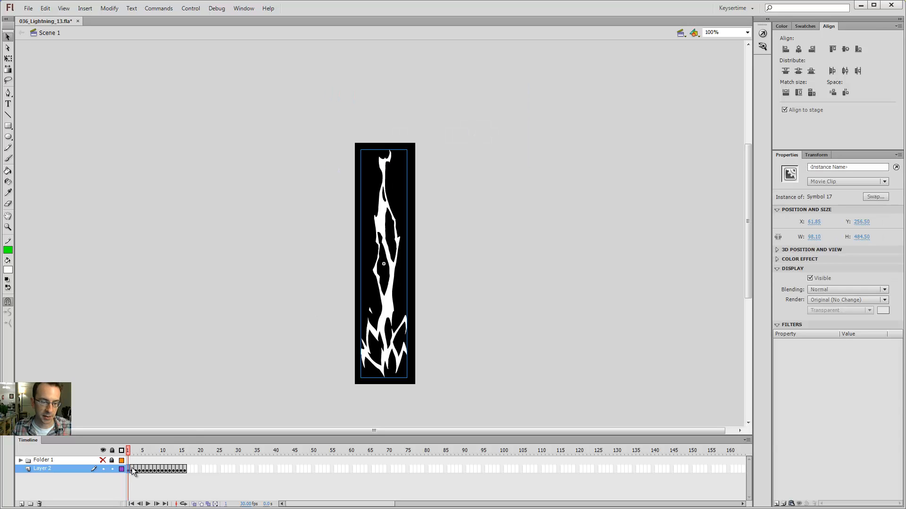
# Convert the lightning artwork in each of frames 2 to 5 into its own Movie Clip symbol.
pyautogui.click(134, 469)
pyautogui.press('F8')
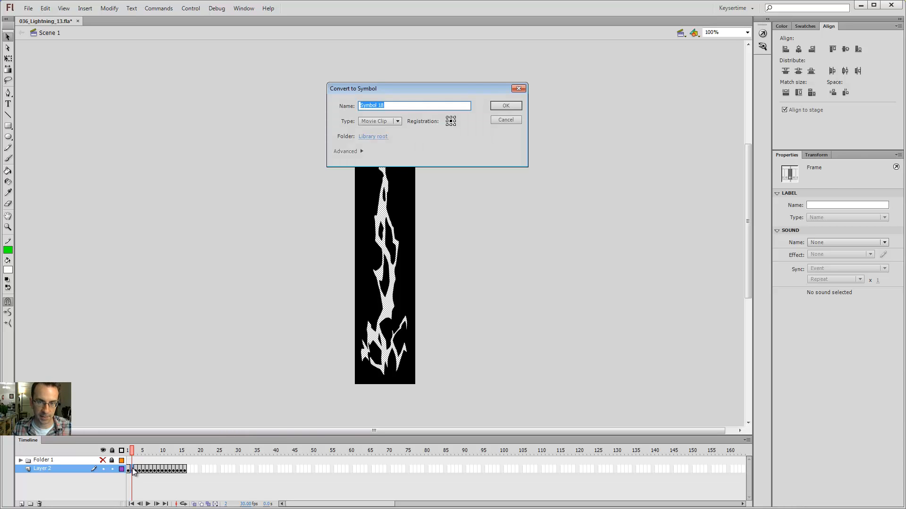
pyautogui.press('Return')
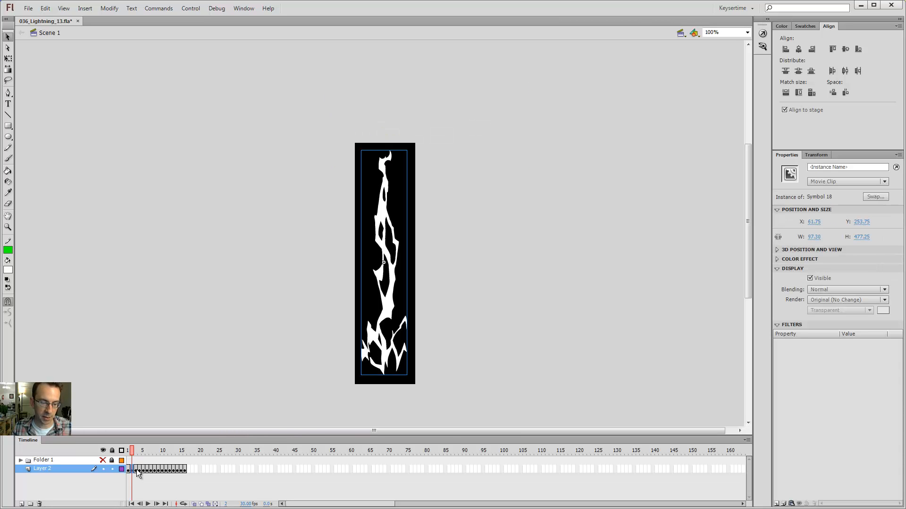
pyautogui.click(136, 469)
pyautogui.press('F8')
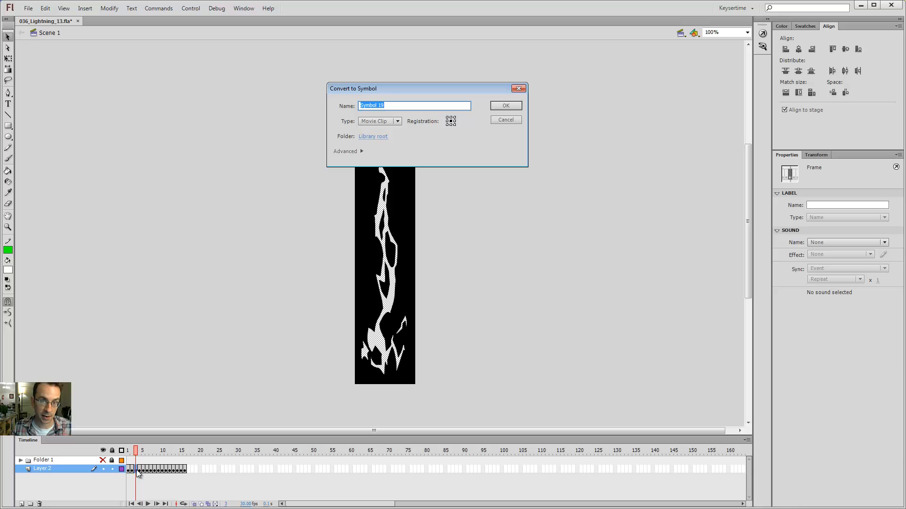
pyautogui.press('Return')
pyautogui.click(139, 470)
pyautogui.press('F8')
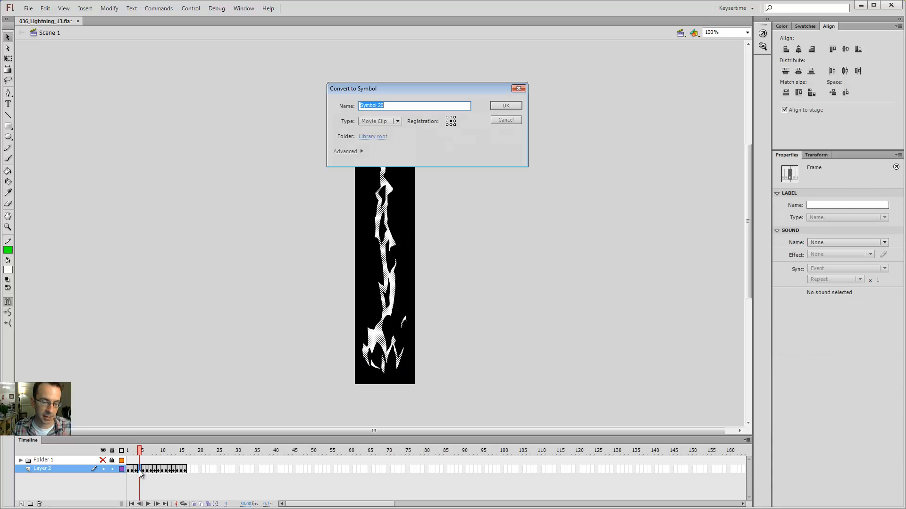
pyautogui.press('Return')
pyautogui.click(142, 469)
pyautogui.press('F8')
pyautogui.press('Return')
# Convert the lightning drawings in frames 6 to 9 into separate Movie Clip symbols, keeping the default names.
pyautogui.click(147, 469)
pyautogui.press('F8')
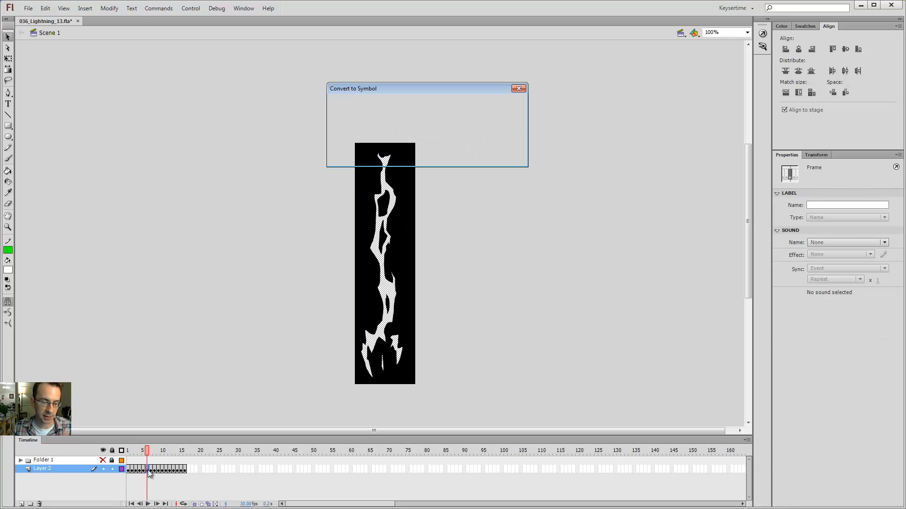
pyautogui.press('Return')
pyautogui.click(151, 470)
pyautogui.press('F8')
pyautogui.press('Return')
pyautogui.click(155, 470)
pyautogui.press('F8')
pyautogui.press('Return')
pyautogui.click(158, 470)
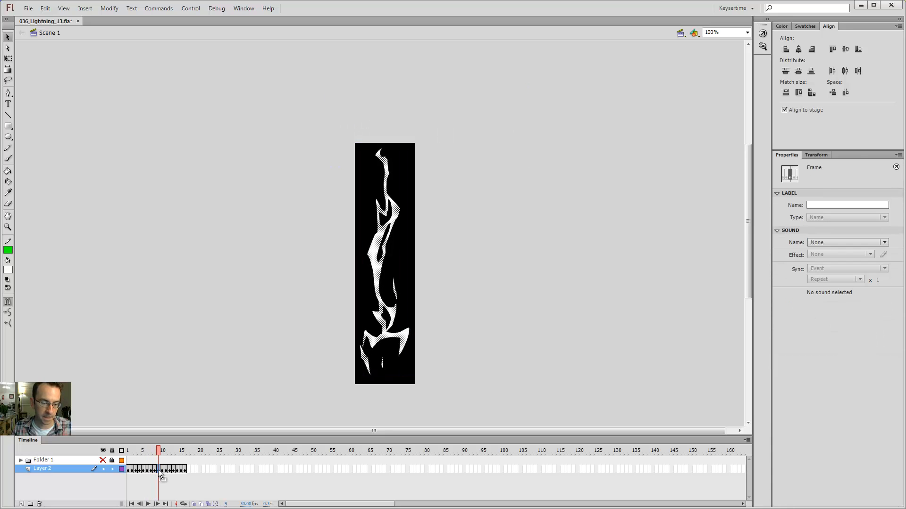
pyautogui.press('F8')
pyautogui.press('Return')
# Convert the artwork in frames 10, 11 and 12 into separate Movie Clip symbols.
pyautogui.click(161, 471)
pyautogui.press('F8')
pyautogui.press('Return')
pyautogui.click(165, 470)
pyautogui.press('F8')
pyautogui.press('Return')
pyautogui.click(169, 470)
pyautogui.press('F8')
pyautogui.press('Return')
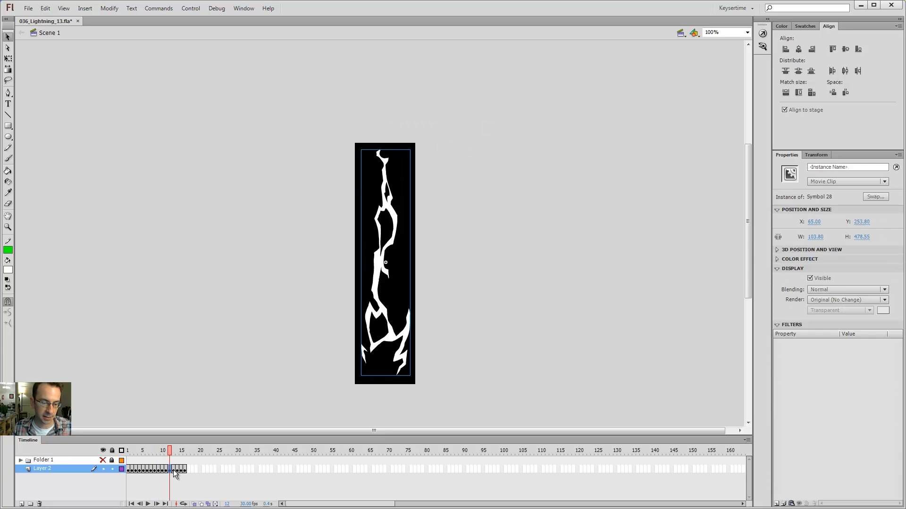
# Convert the remaining lightning drawings in frames 13 to 16 into individual Movie Clip symbols.
pyautogui.click(173, 470)
pyautogui.click(177, 471)
pyautogui.press('F8')
pyautogui.press('Return')
pyautogui.click(181, 470)
pyautogui.press('F8')
pyautogui.press('Return')
pyautogui.click(185, 470)
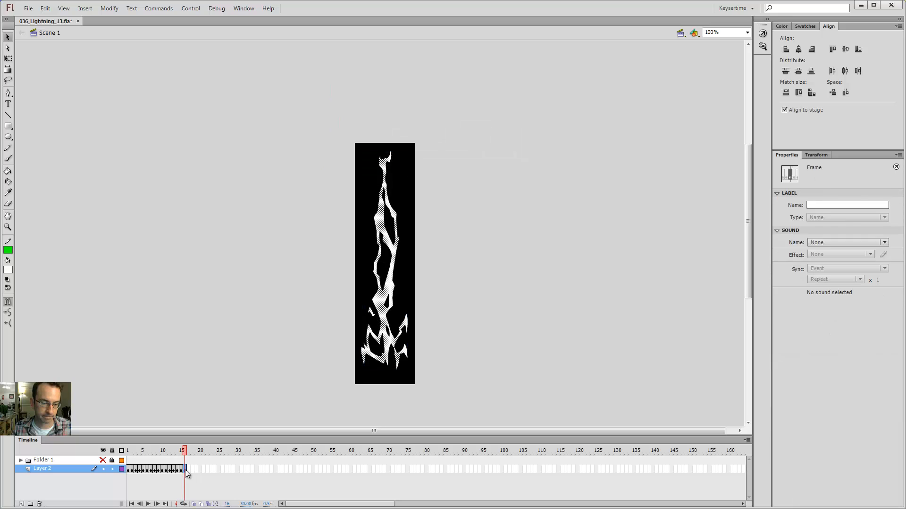
pyautogui.press('F8')
pyautogui.press('Return')
# Return to frame 1 and try moving its lightning clip off the stage, undoing each move.
pyautogui.moveTo(185, 452); pyautogui.dragTo(74, 452)
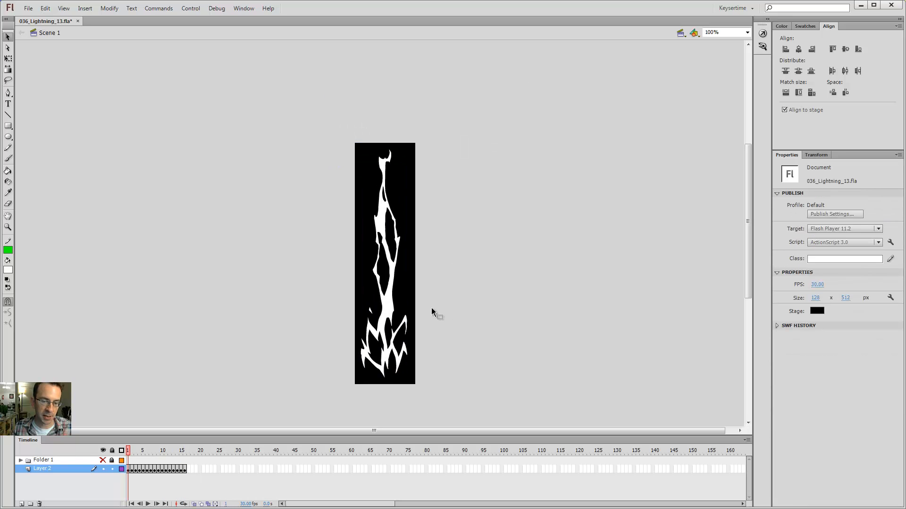
pyautogui.click(389, 304)
pyautogui.moveTo(355, 269); pyautogui.dragTo(331, 283)
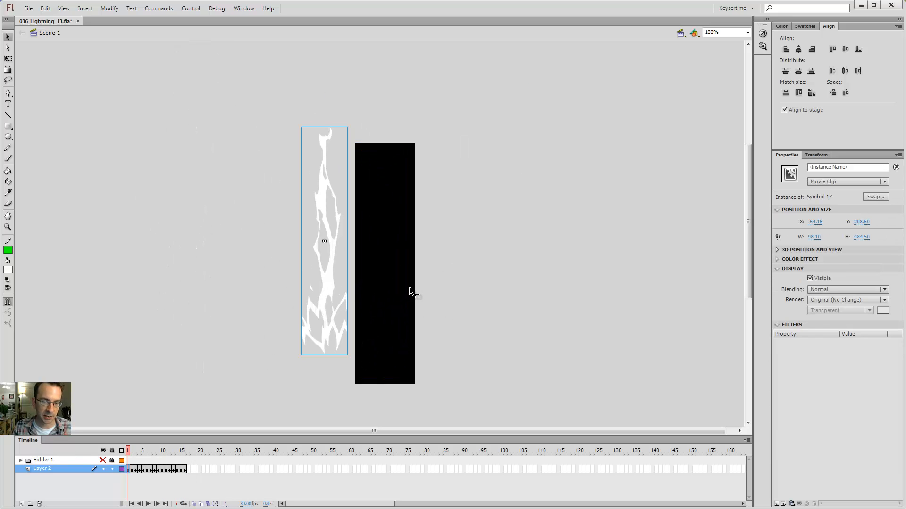
pyautogui.hotkey('ctrl', 'z')
pyautogui.moveTo(387, 301); pyautogui.dragTo(238, 257)
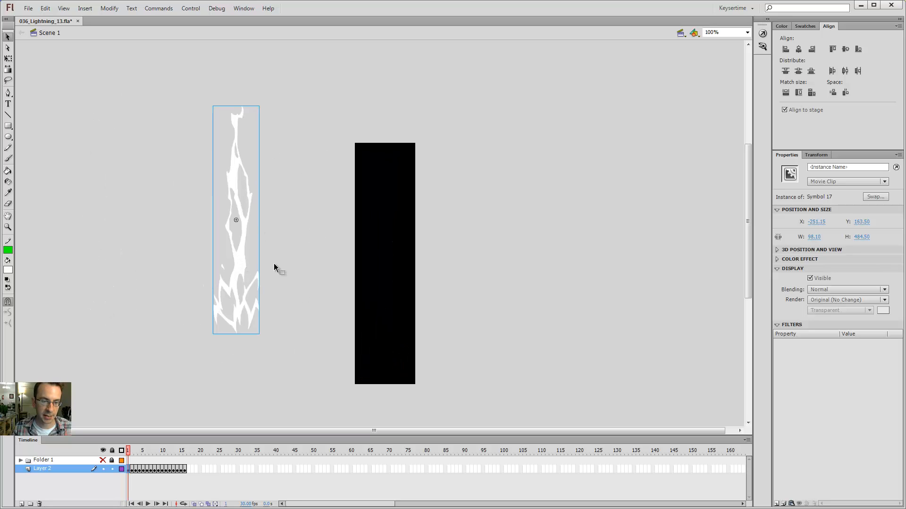
pyautogui.hotkey('ctrl', 'z')
# Open the frame 1 lightning symbol, examine its inner timeline and return to the main scene.
pyautogui.doubleClick(390, 302)
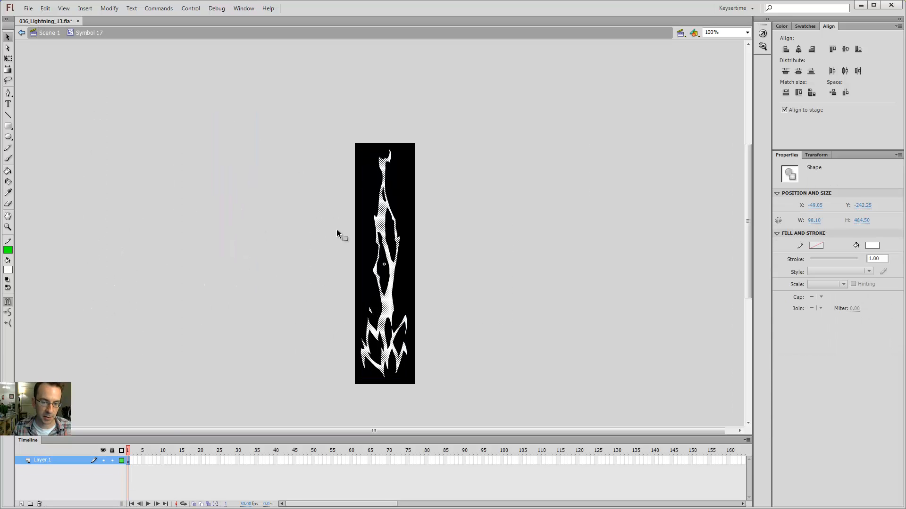
pyautogui.click(121, 462)
pyautogui.doubleClick(274, 294)
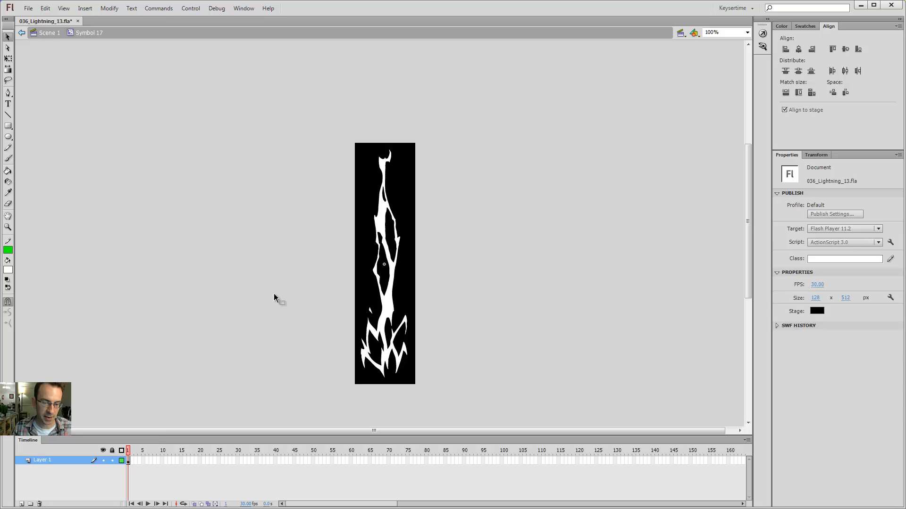
pyautogui.click(344, 307)
# Try moving the frame 2 lightning clip aside, undo the move, and look inside its symbol before returning to the scene.
pyautogui.click(394, 318)
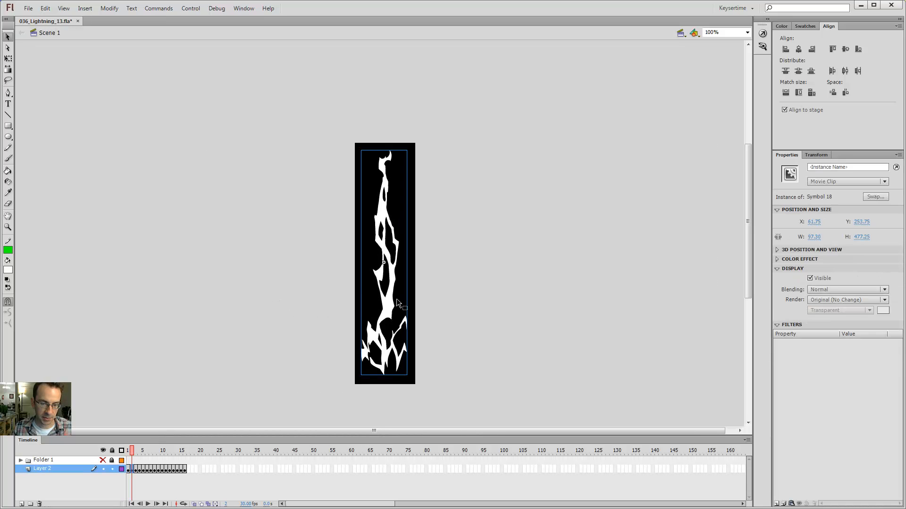
pyautogui.moveTo(394, 318); pyautogui.dragTo(242, 283)
pyautogui.hotkey('ctrl', 'z')
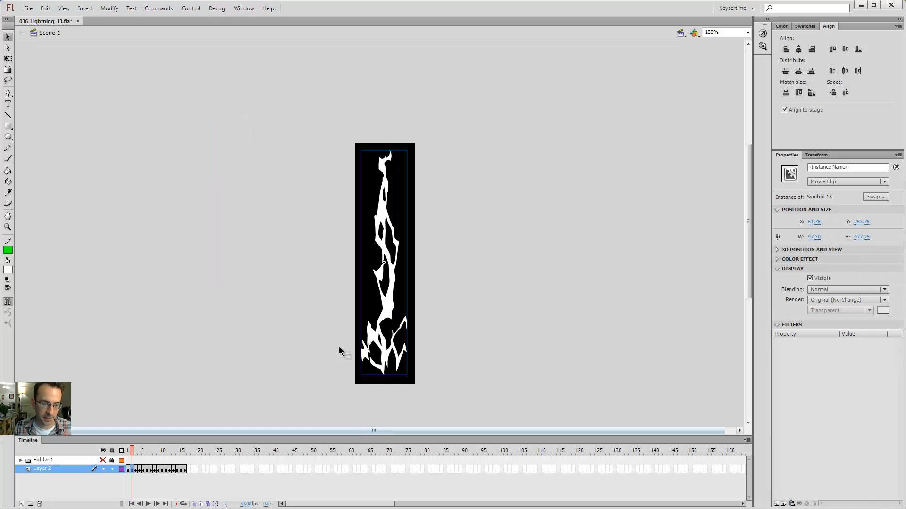
pyautogui.doubleClick(386, 314)
pyautogui.doubleClick(279, 309)
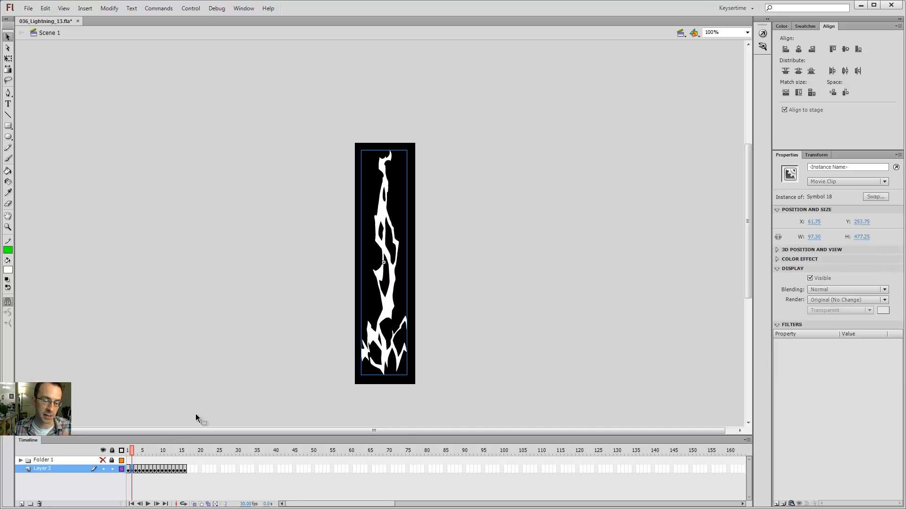
# Play and scrub through the 16 lightning frames and return to frame 1.
pyautogui.moveTo(131, 451); pyautogui.dragTo(114, 460)
pyautogui.press('Return')
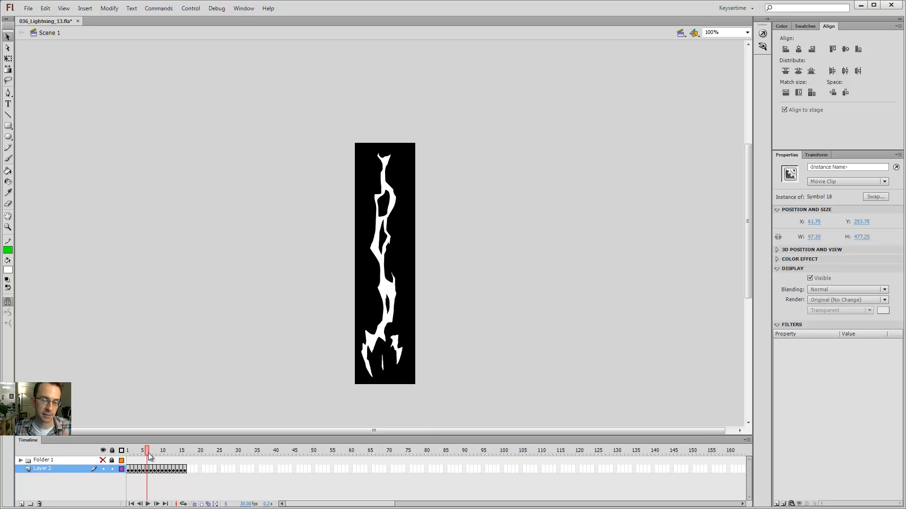
pyautogui.moveTo(122, 453); pyautogui.dragTo(194, 454)
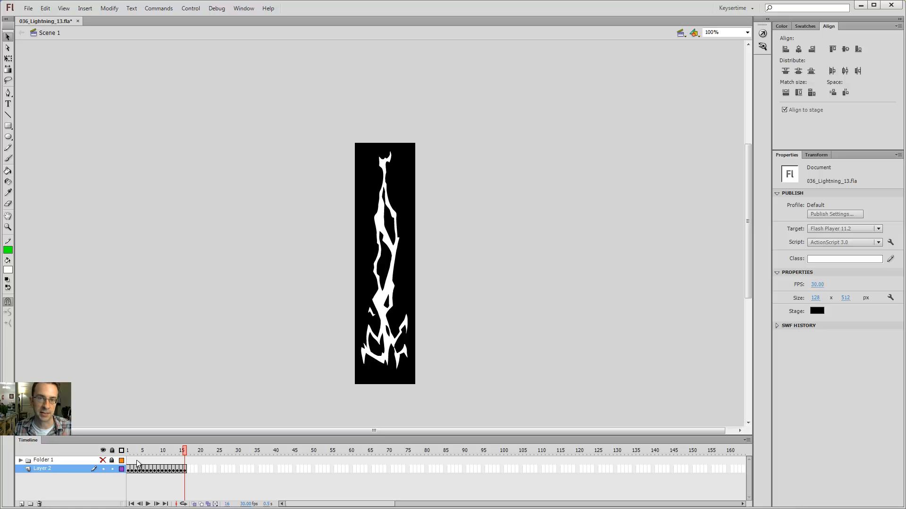
pyautogui.click(121, 454)
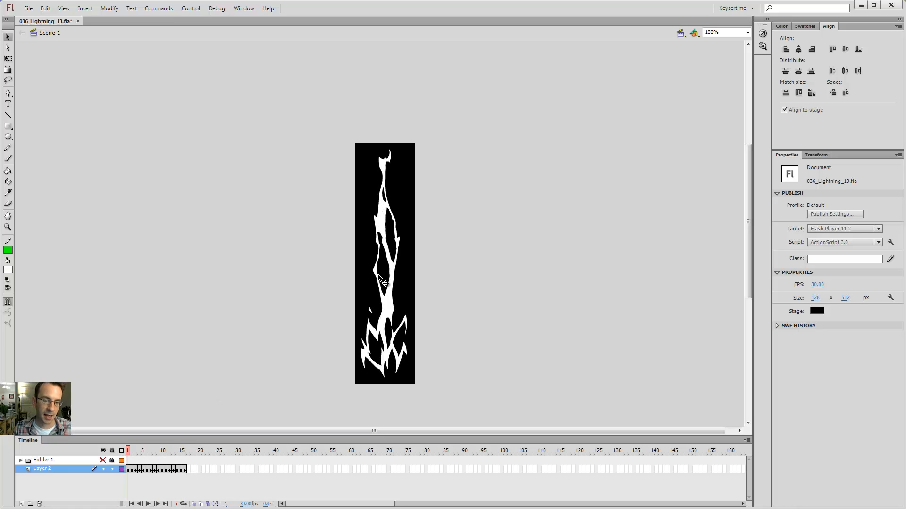
# Add a Glow filter to the lightning clip in frame 1.
pyautogui.click(379, 275)
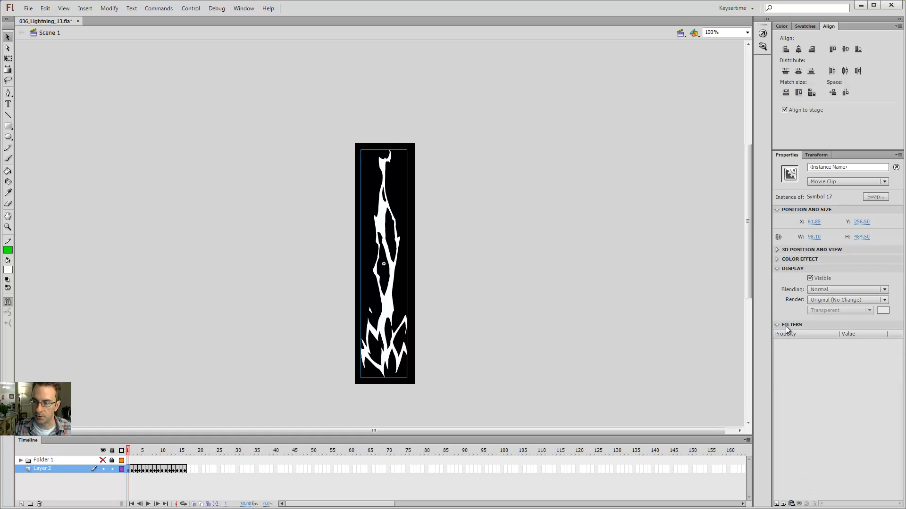
pyautogui.click(777, 504)
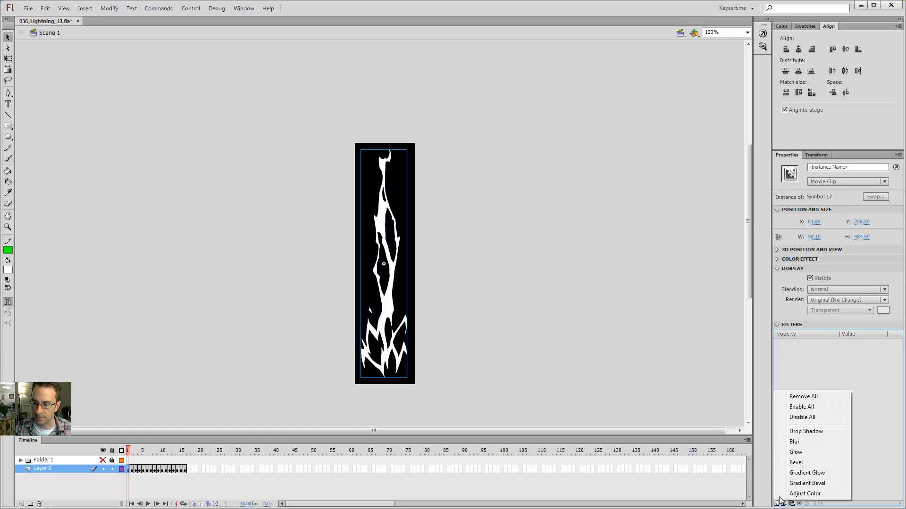
pyautogui.click(797, 453)
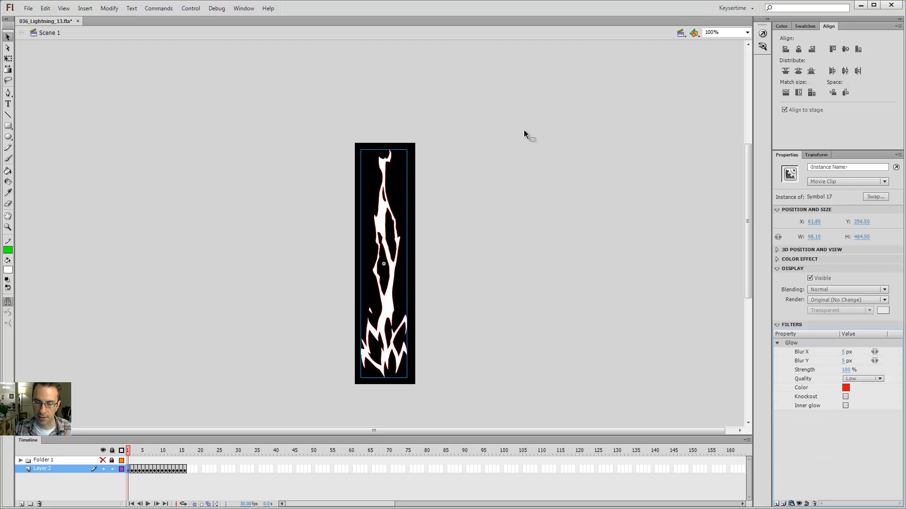
# Inspect the glow's edge up close and set the stage background color to white.
pyautogui.click(389, 256)
pyautogui.press('z')
pyautogui.click(390, 257)
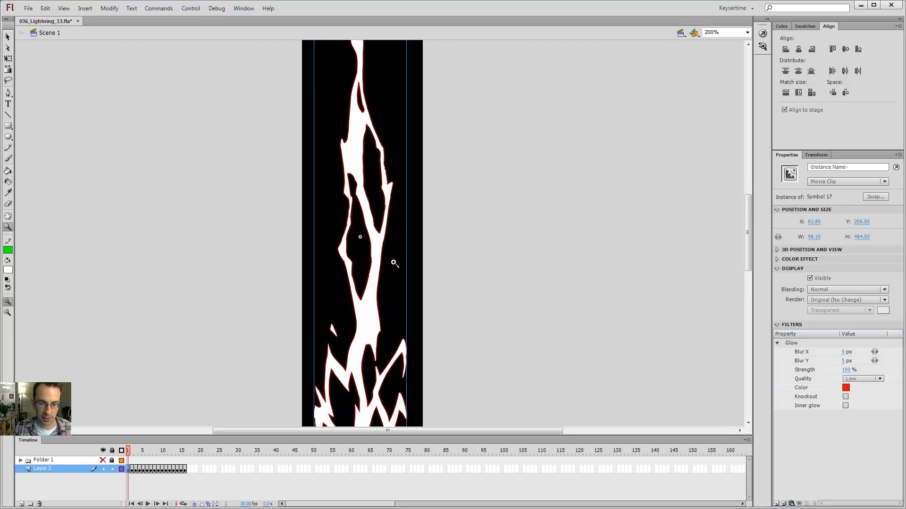
pyautogui.click(394, 263)
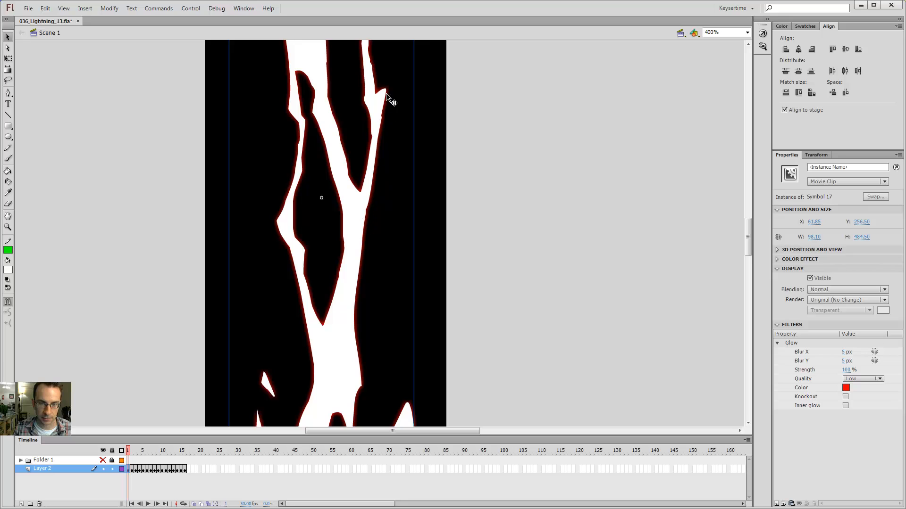
pyautogui.click(454, 264)
pyautogui.click(816, 311)
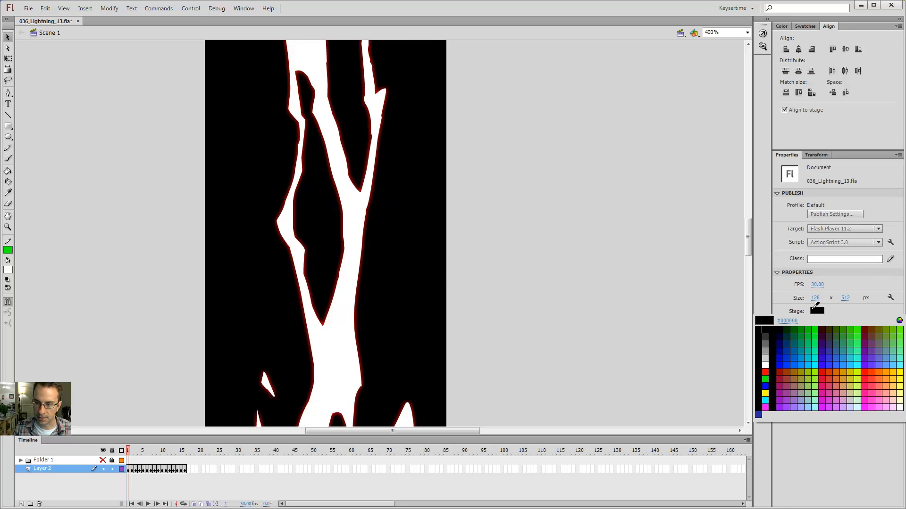
pyautogui.click(765, 364)
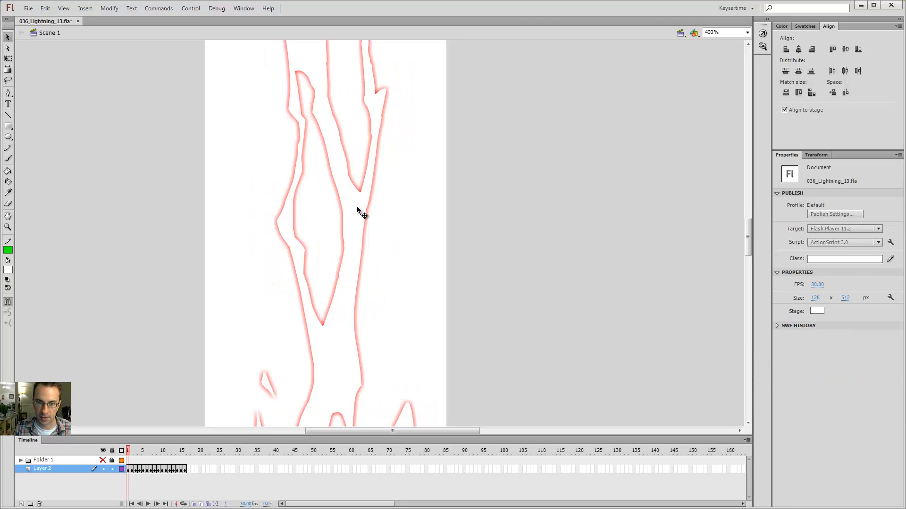
# Try moving the glowing lightning clip off the white stage and undo the move.
pyautogui.hotkey('ctrl', '-')
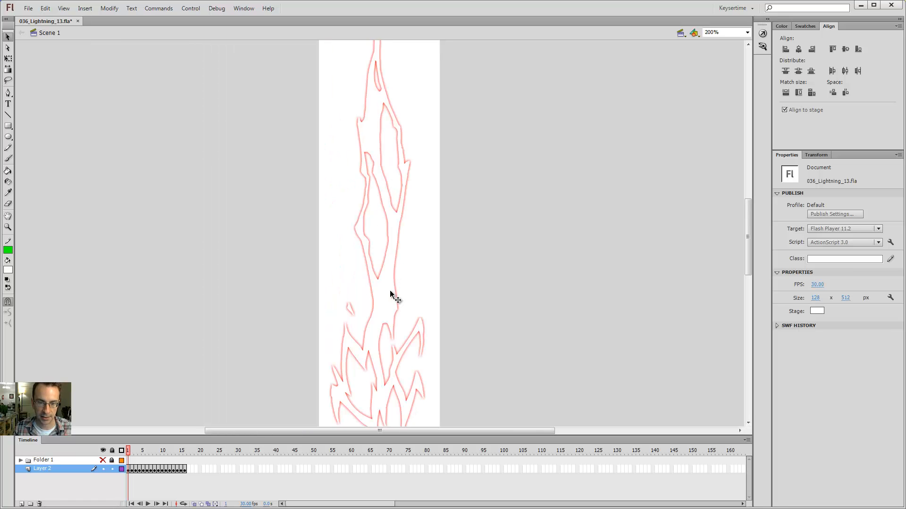
pyautogui.moveTo(390, 291); pyautogui.dragTo(314, 277)
pyautogui.hotkey('ctrl', 'z')
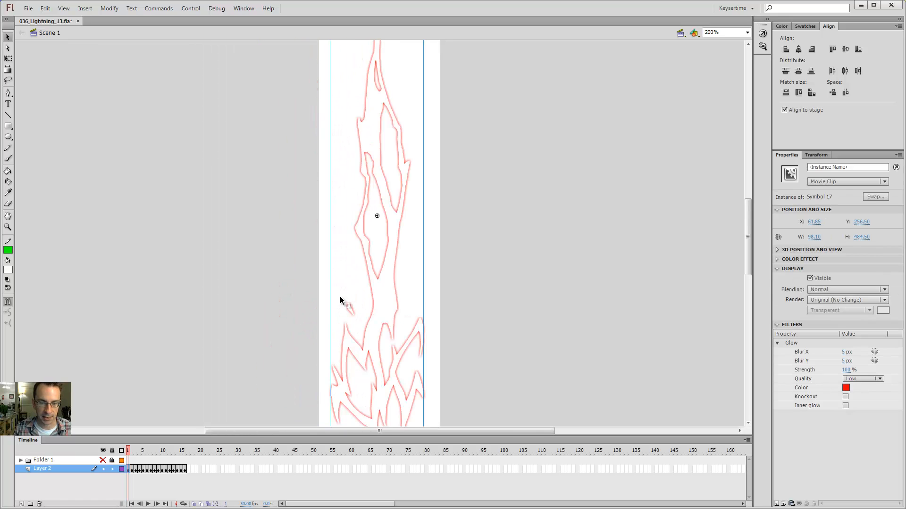
# Set the Glow filter's quality to High and its horizontal blur to 10 px.
pyautogui.click(866, 379)
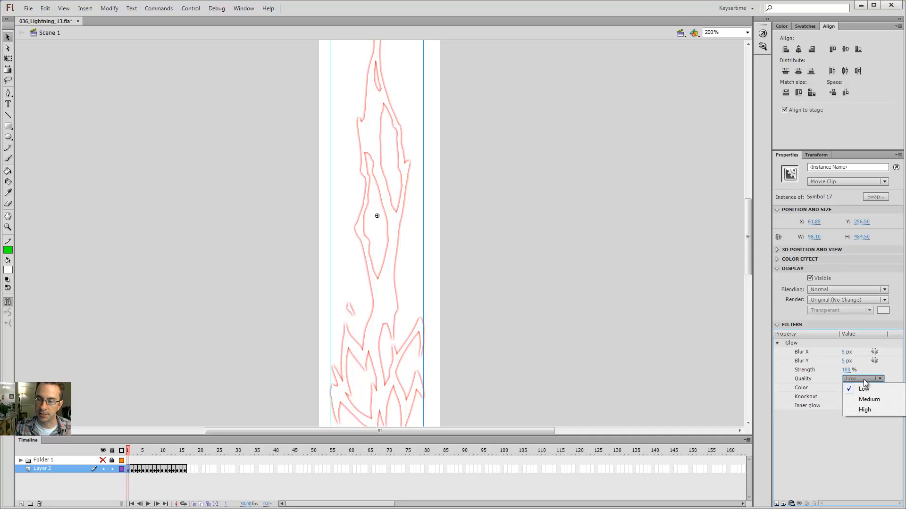
pyautogui.click(866, 409)
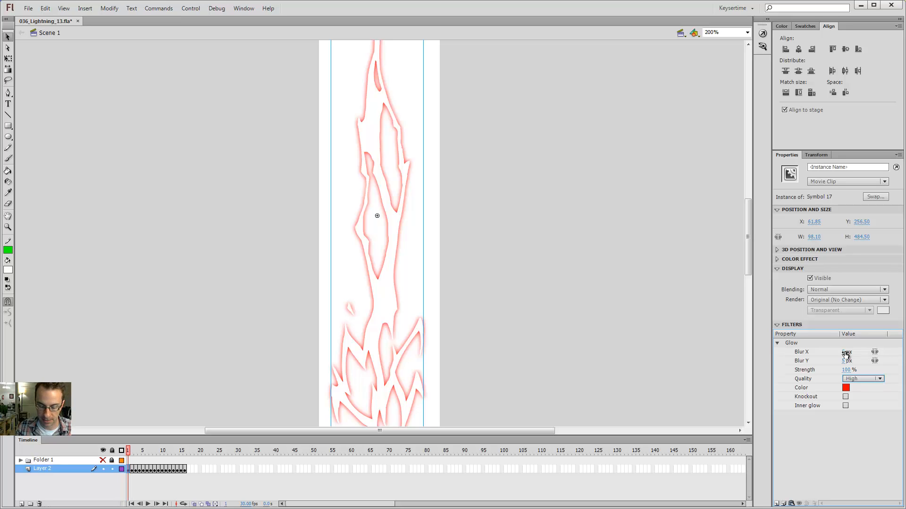
pyautogui.click(845, 352)
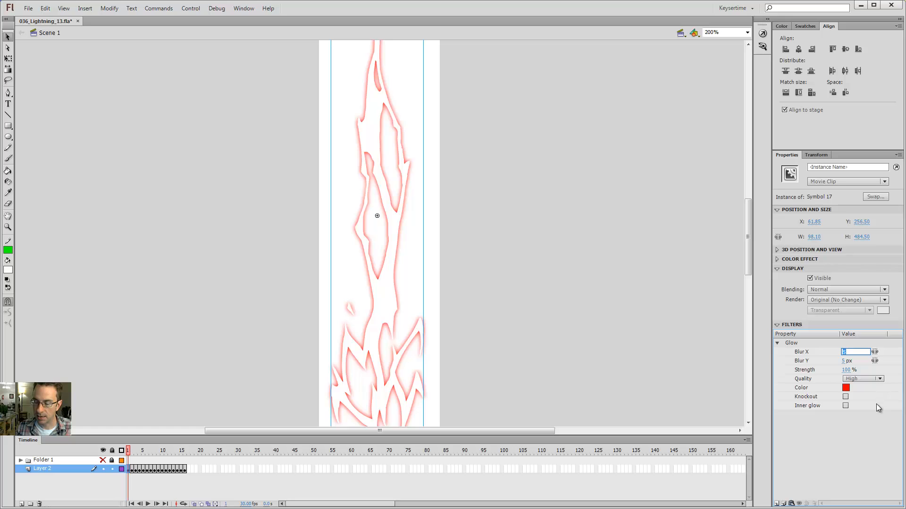
pyautogui.write('10')
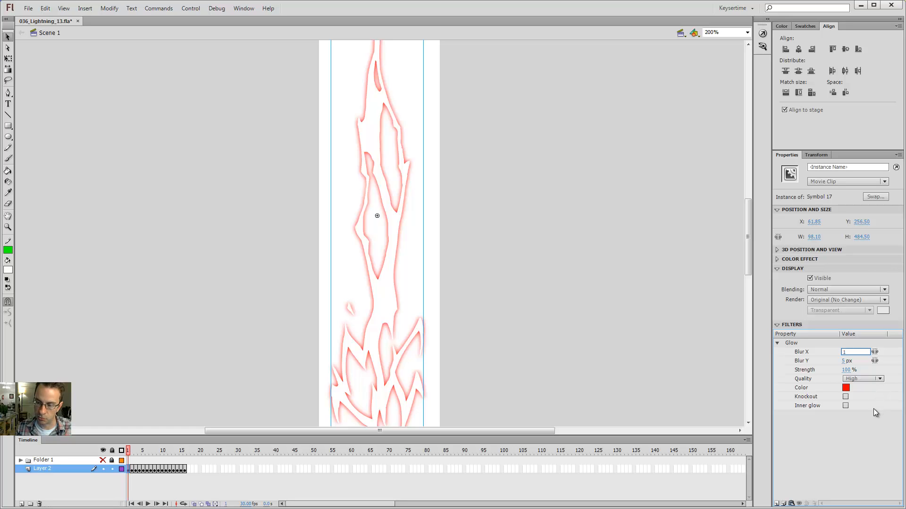
pyautogui.press('Return')
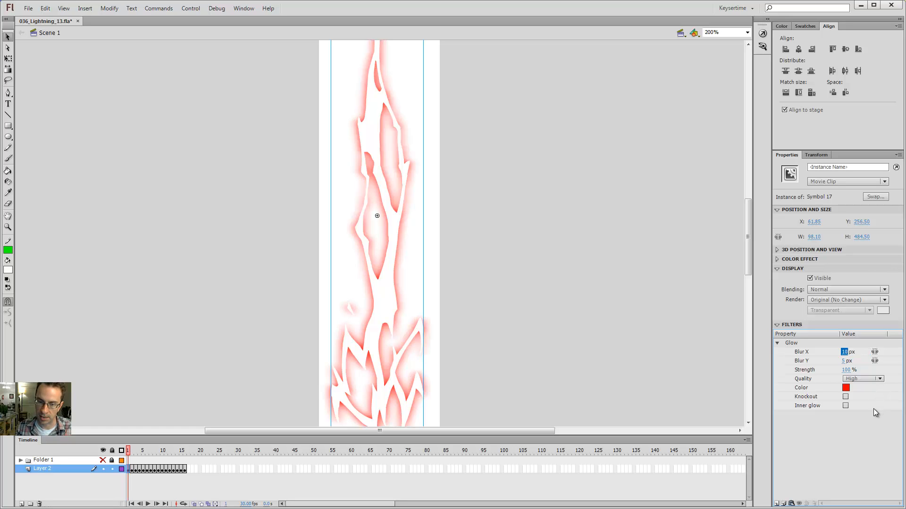
# Link the glow's horizontal and vertical blur and set both to 20 px.
pyautogui.click(843, 361)
pyautogui.click(875, 353)
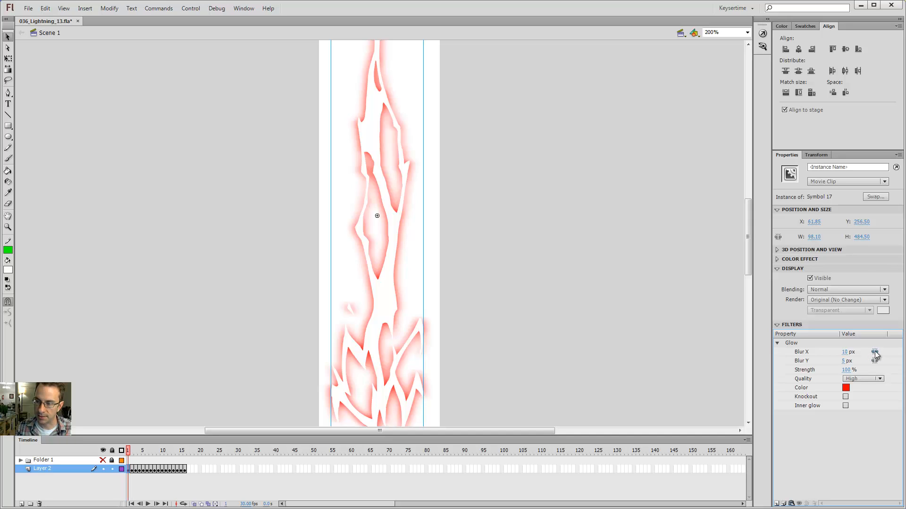
pyautogui.click(875, 357)
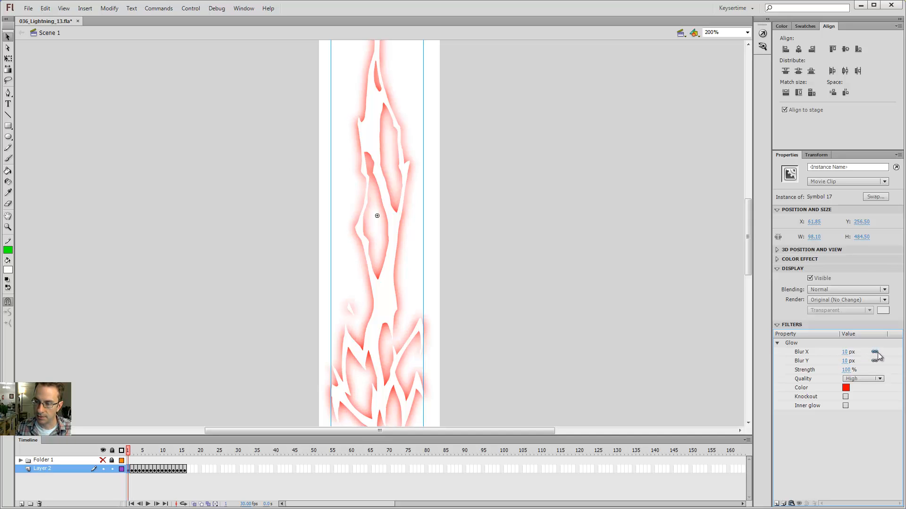
pyautogui.click(844, 352)
pyautogui.write('20')
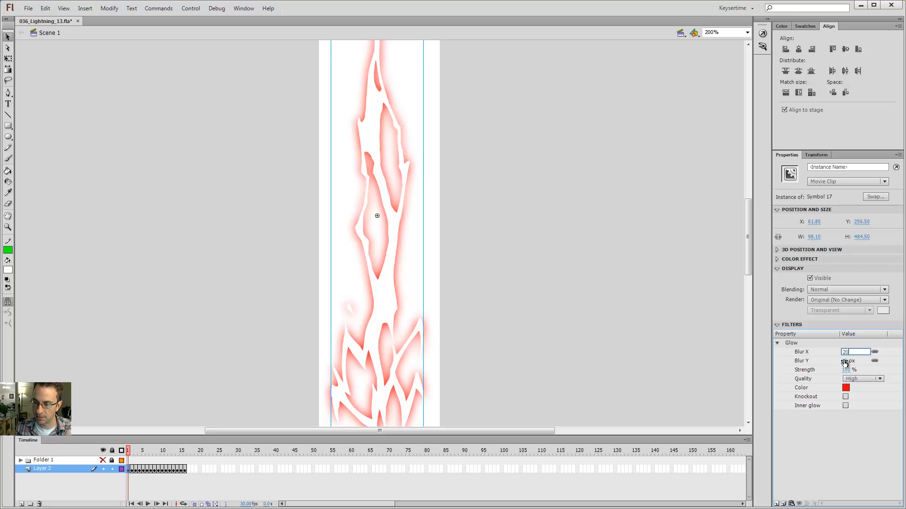
pyautogui.press('Return')
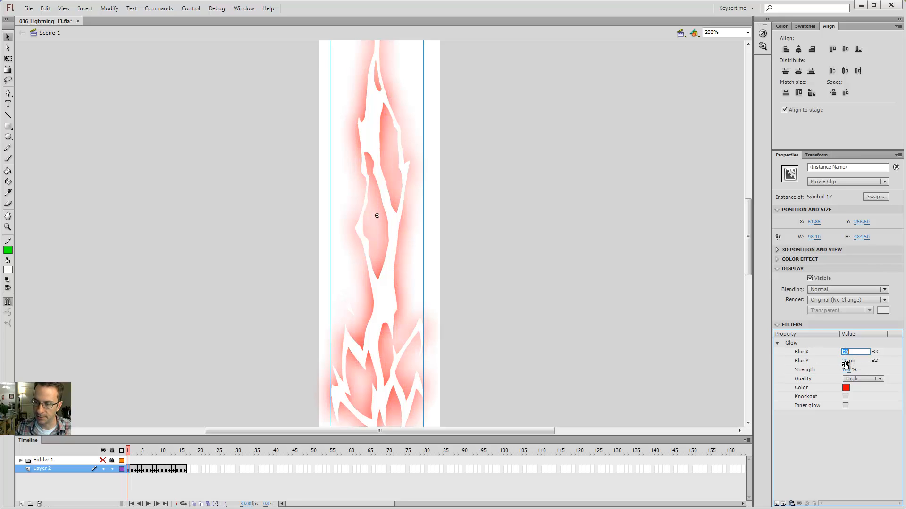
# Unlink the glow's two blur values and set Blur Y to 0 px.
pyautogui.click(845, 353)
pyautogui.click(875, 355)
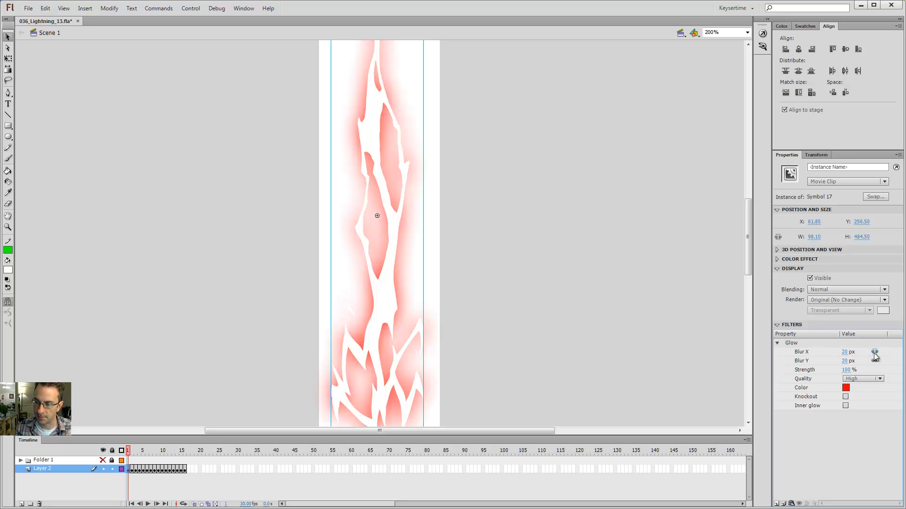
pyautogui.click(844, 362)
pyautogui.write('0')
pyautogui.press('Return')
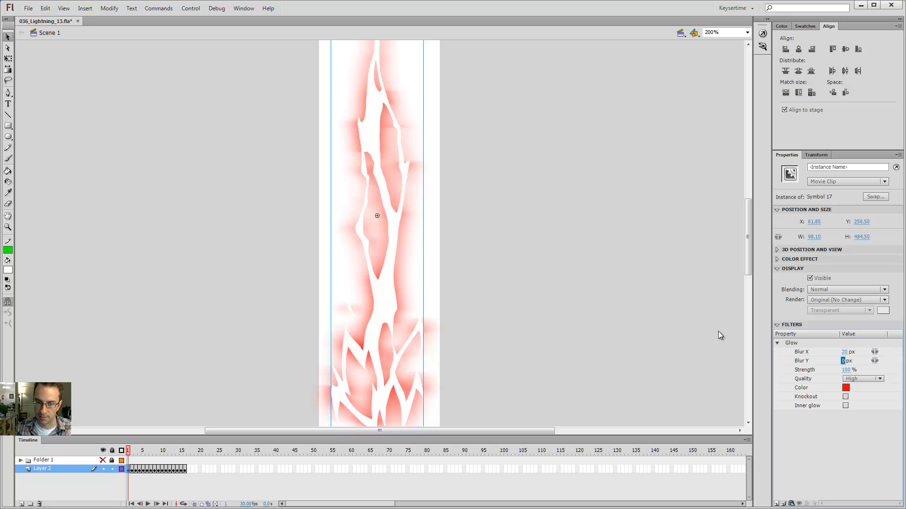
# Set the glow's Blur X to 0 px and Blur Y to 20 px, and look over the vertical-only glow.
pyautogui.click(844, 353)
pyautogui.write('0')
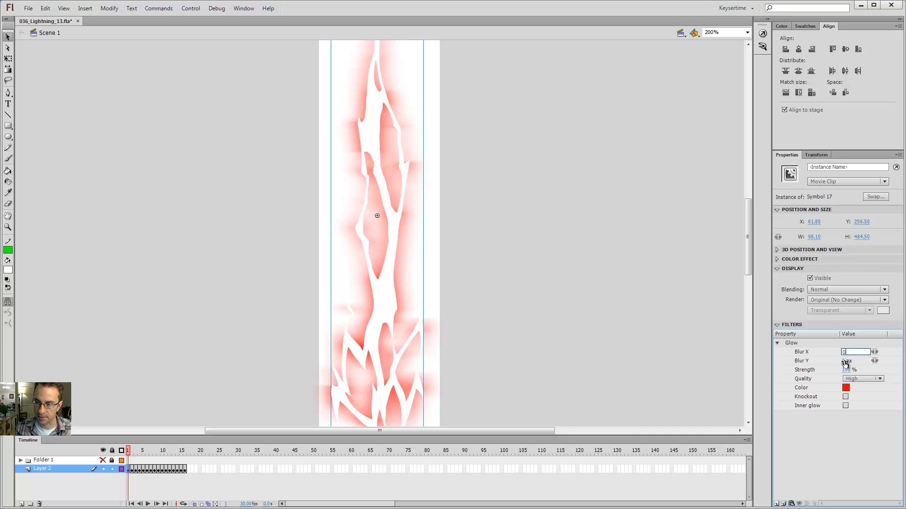
pyautogui.click(845, 361)
pyautogui.write('20')
pyautogui.press('Return')
pyautogui.click(407, 84)
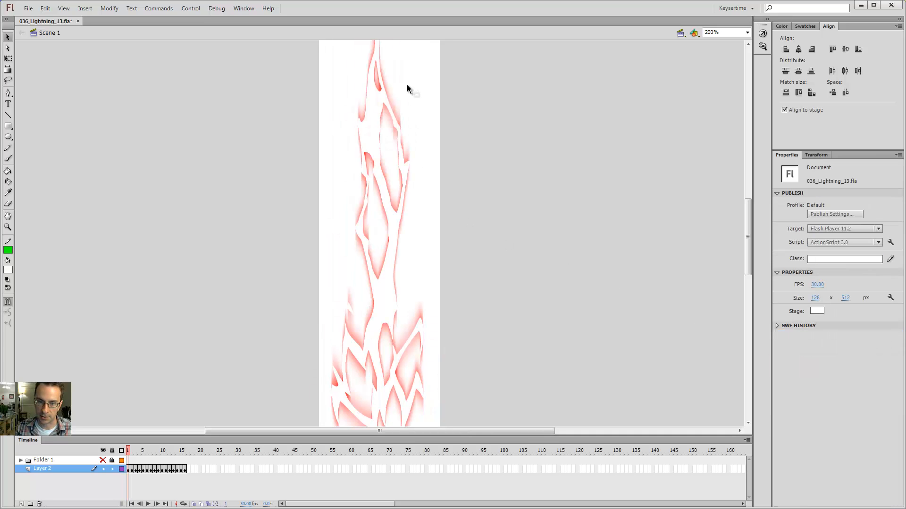
pyautogui.scroll(-4, 417, 179)
pyautogui.scroll(6, 416, 185)
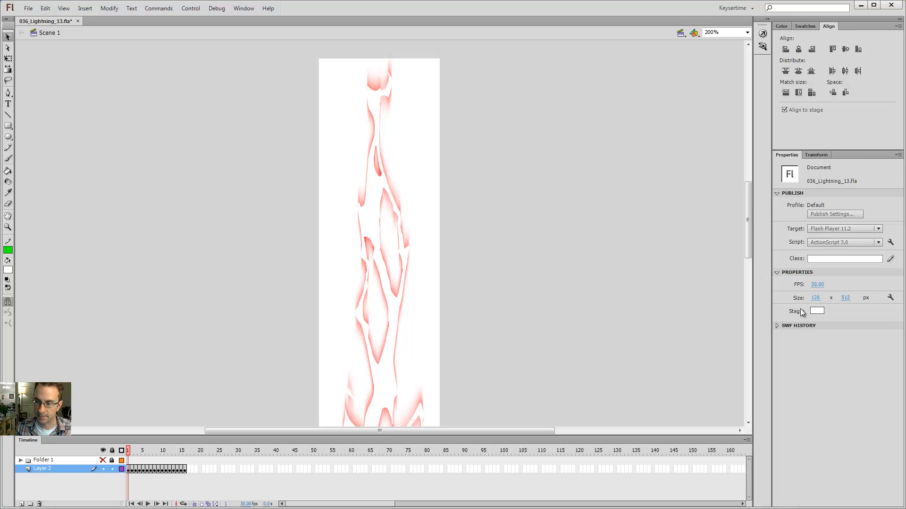
# Set the lightning clip's glow Blur X to 5 px.
pyautogui.click(395, 287)
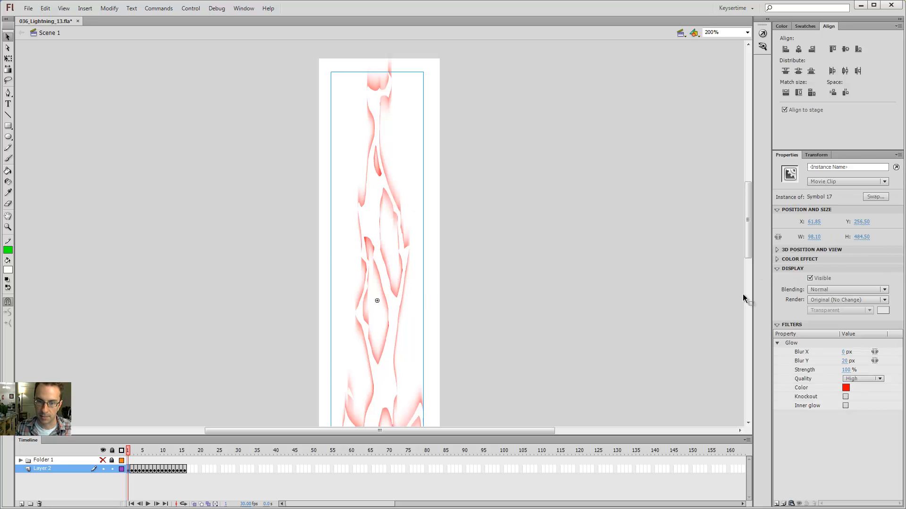
pyautogui.click(845, 352)
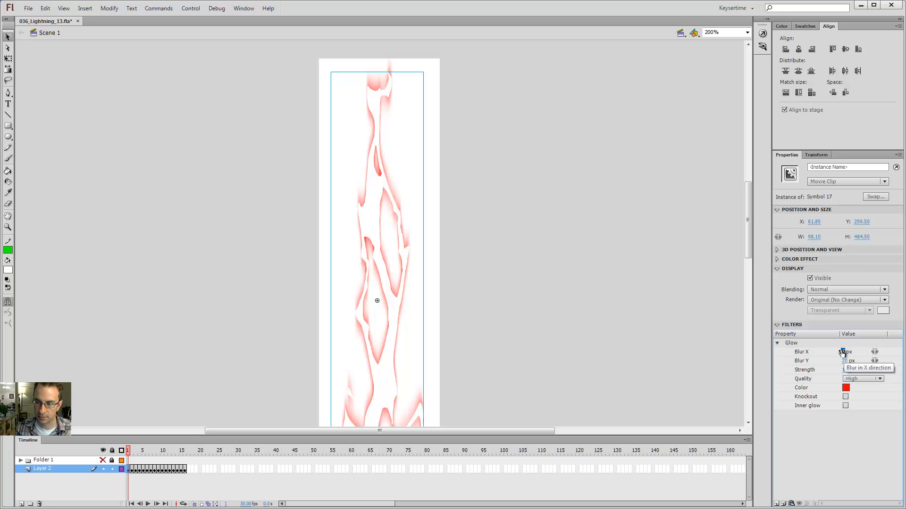
pyautogui.write('5')
pyautogui.press('Return')
pyautogui.click(510, 279)
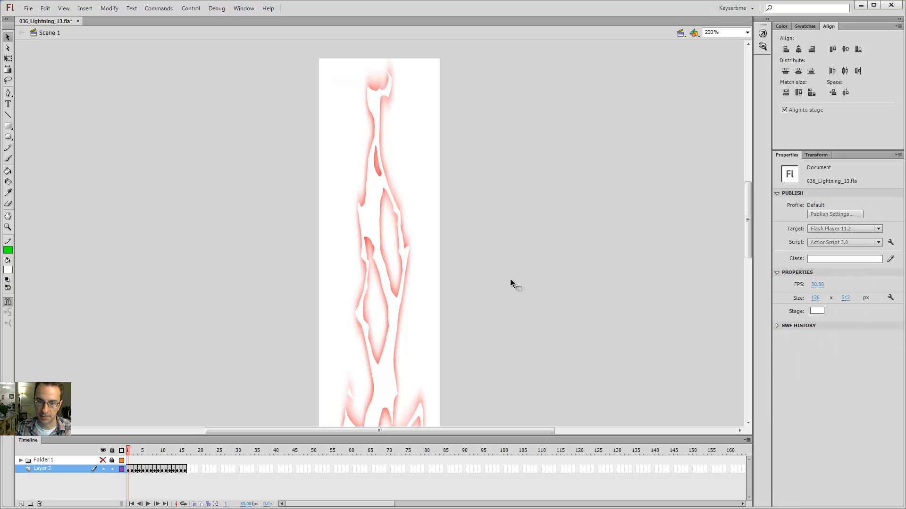
# Examine up close whether the glow at the foot of the lightning reaches the stage's lower edge.
pyautogui.scroll(-5, 508, 277)
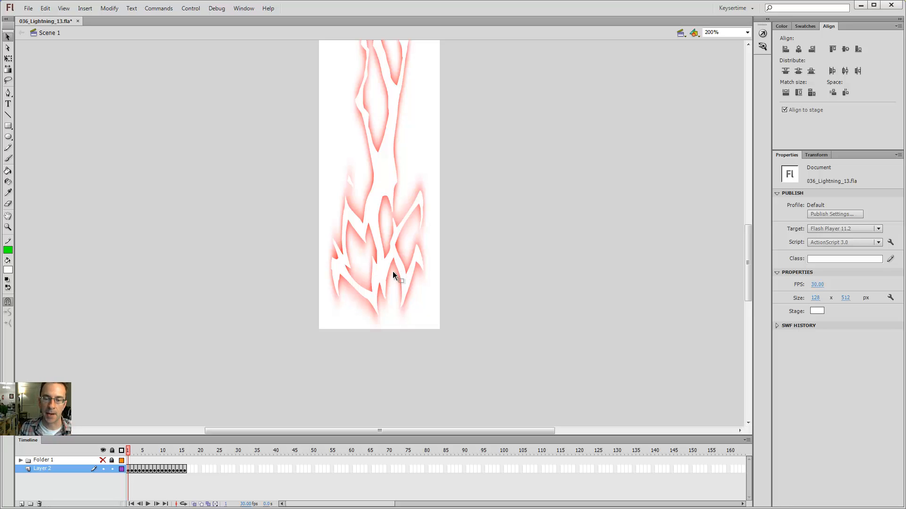
pyautogui.press('z')
pyautogui.click(376, 325)
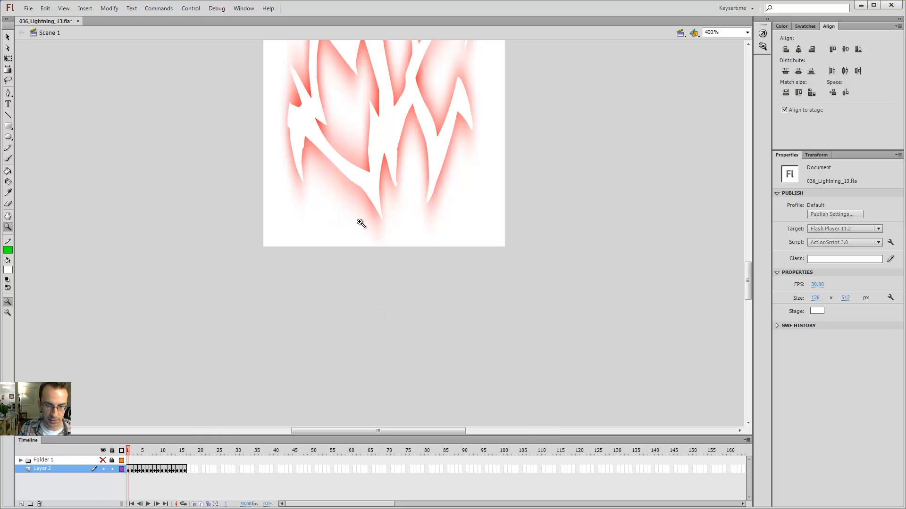
pyautogui.click(382, 248)
pyautogui.click(418, 270)
pyautogui.moveTo(354, 236); pyautogui.dragTo(472, 275)
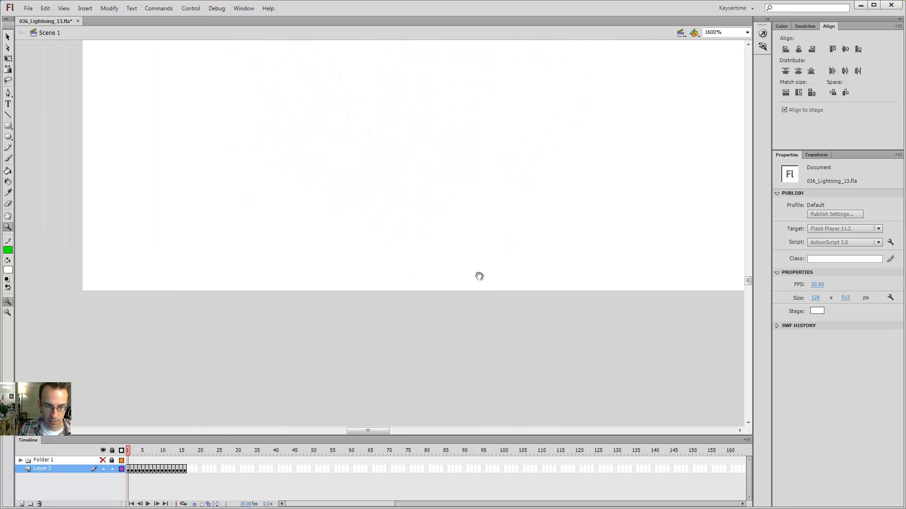
pyautogui.moveTo(529, 263); pyautogui.dragTo(505, 245)
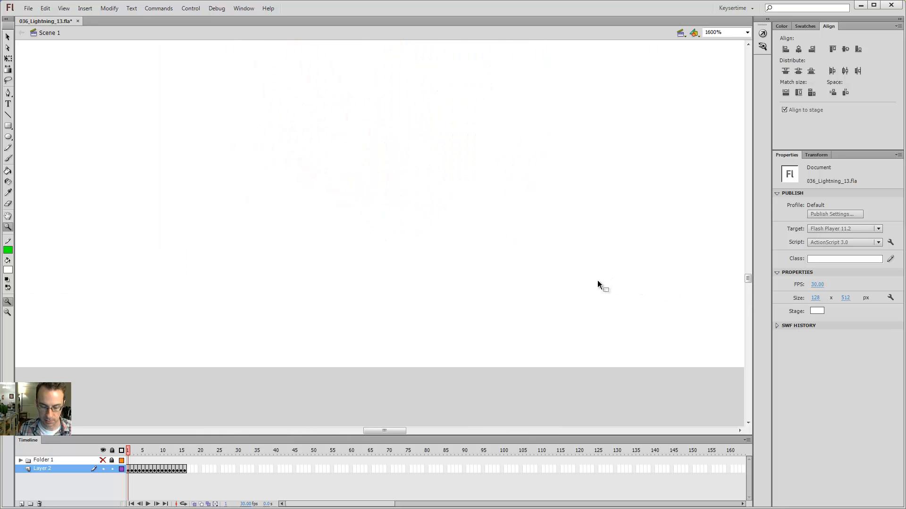
pyautogui.keyDown('alt'); pyautogui.click(455, 288); pyautogui.keyUp('alt')
pyautogui.press('v')
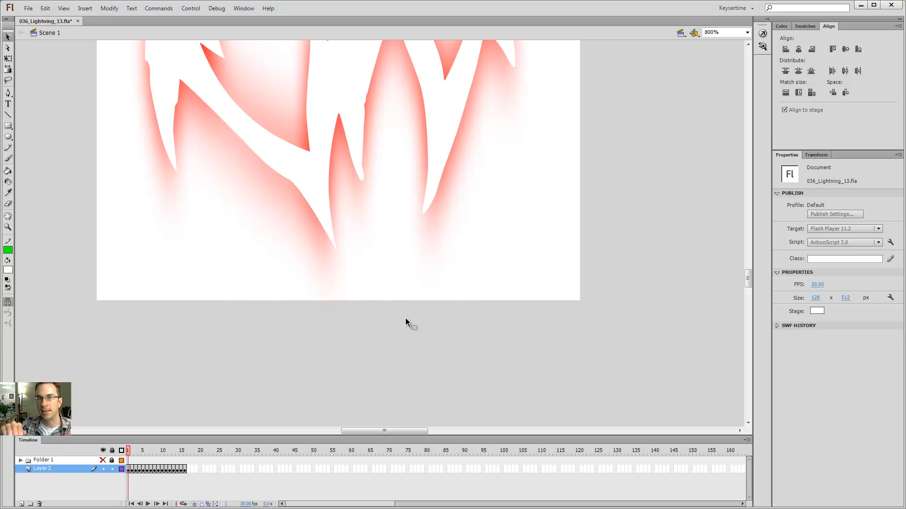
# Raise the lightning clip's glow strength to 2000%.
pyautogui.click(327, 204)
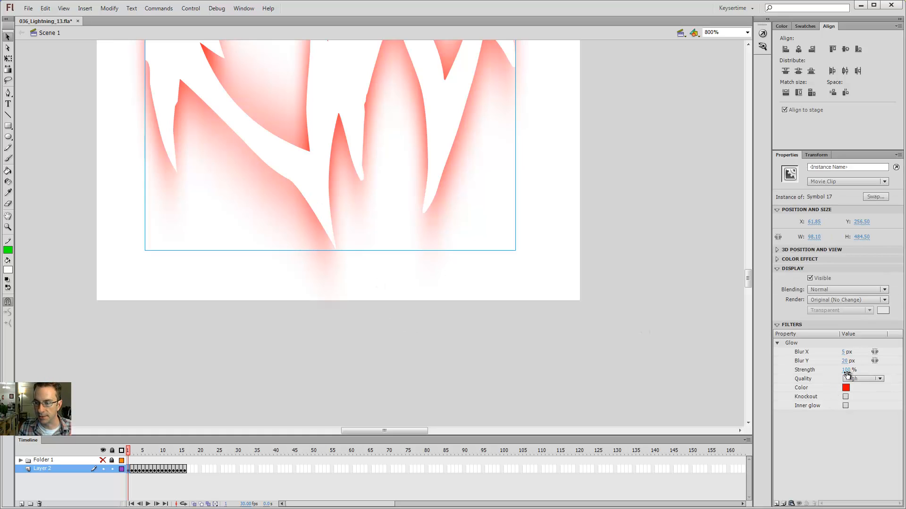
pyautogui.click(846, 370)
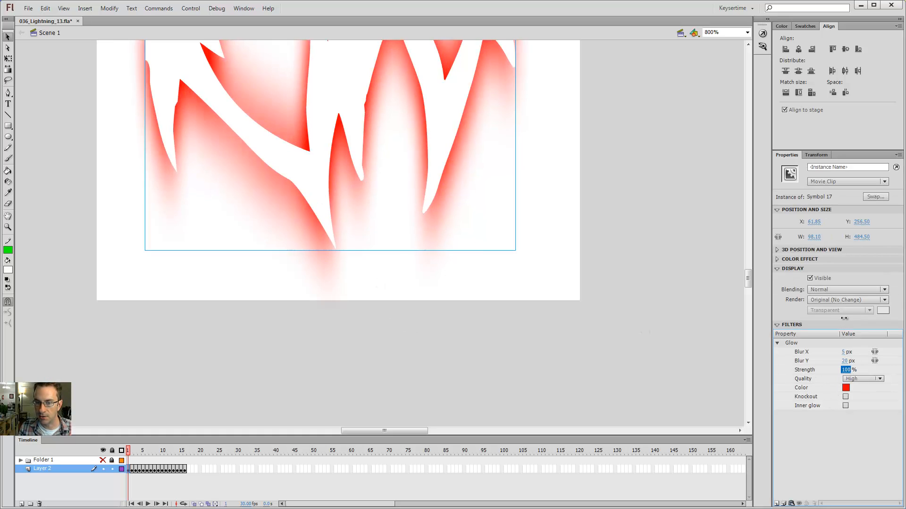
pyautogui.write('20')
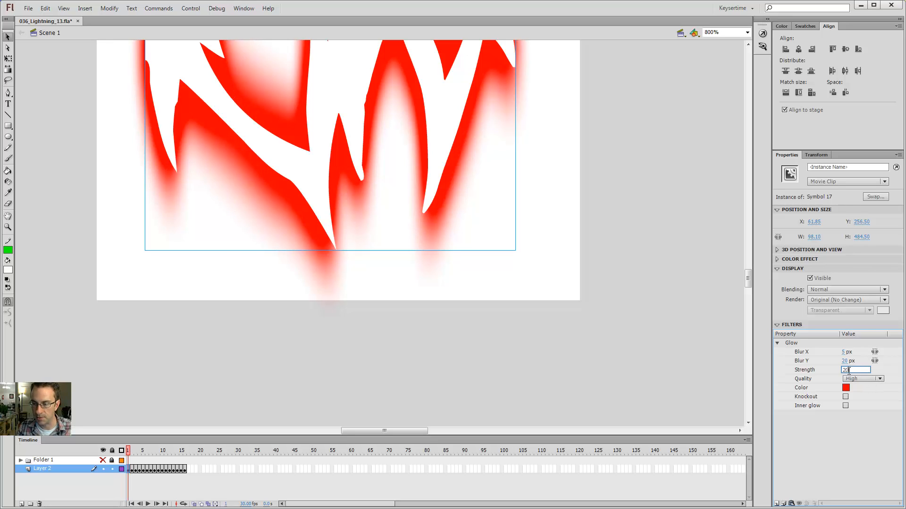
pyautogui.write('00')
pyautogui.press('Return')
pyautogui.click(333, 308)
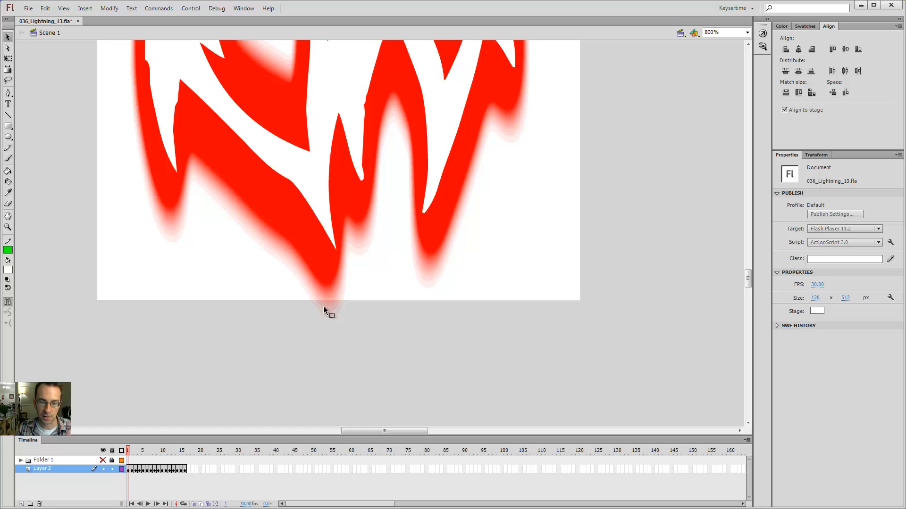
# Set the lightning clip's glow Blur Y to 40 px.
pyautogui.click(320, 214)
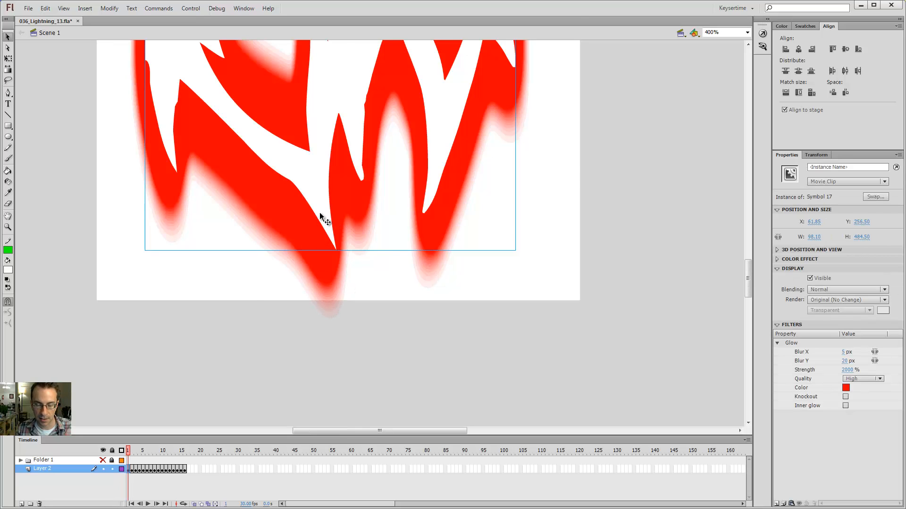
pyautogui.hotkey('ctrl', '-')
pyautogui.hotkey('ctrl', '-')
pyautogui.moveTo(445, 174); pyautogui.dragTo(474, 247)
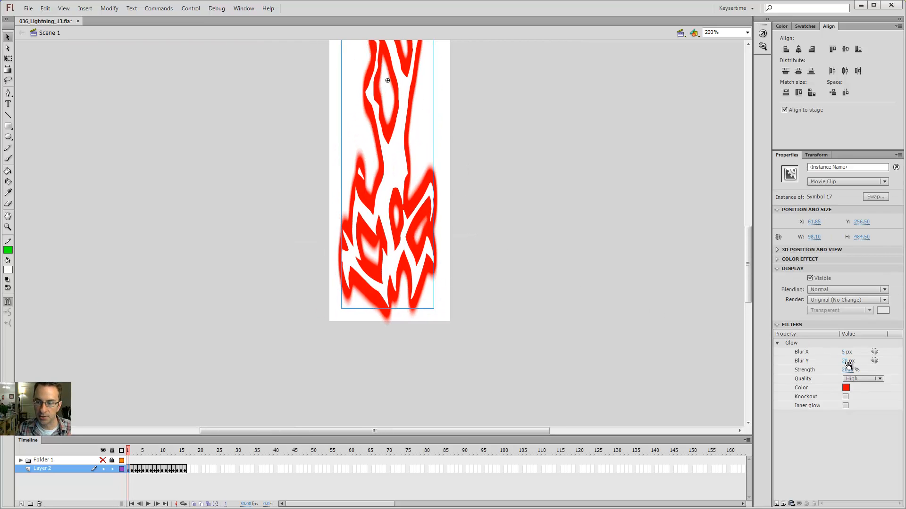
pyautogui.click(844, 361)
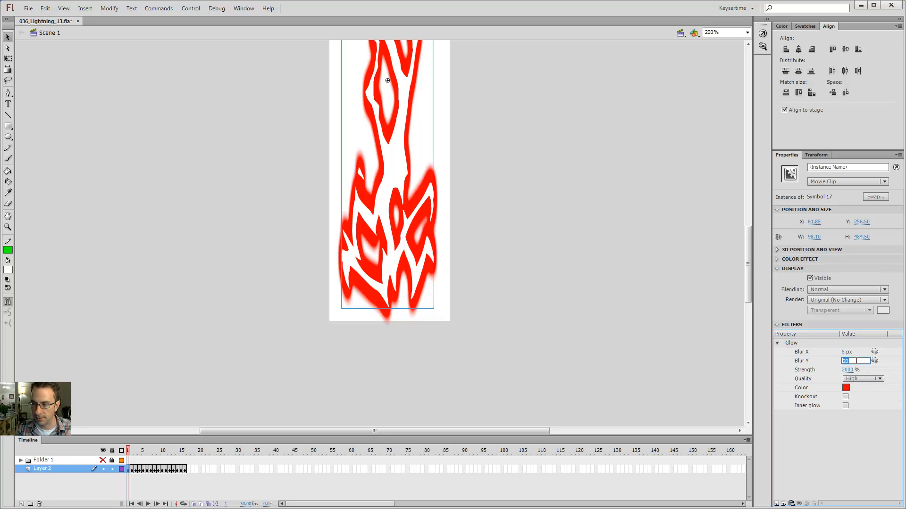
pyautogui.write('40')
pyautogui.press('Return')
# Set the glow's Blur X to 40 px and check the glow's extent against the whole stage.
pyautogui.click(845, 352)
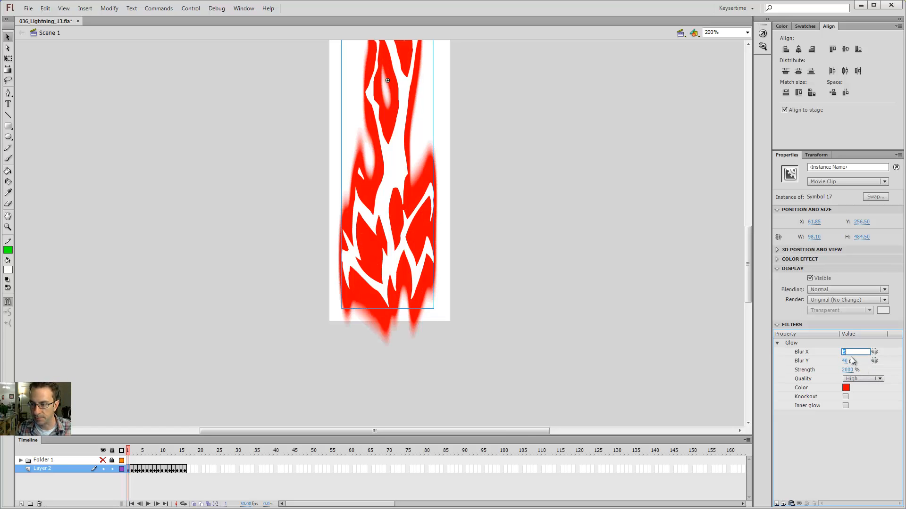
pyautogui.write('40')
pyautogui.press('Return')
pyautogui.click(539, 197)
pyautogui.press('space')
pyautogui.moveTo(528, 198); pyautogui.dragTo(548, 357)
pyautogui.moveTo(511, 65); pyautogui.dragTo(523, 265)
pyautogui.moveTo(540, 337); pyautogui.dragTo(522, 179)
pyautogui.moveTo(531, 423); pyautogui.dragTo(508, 274)
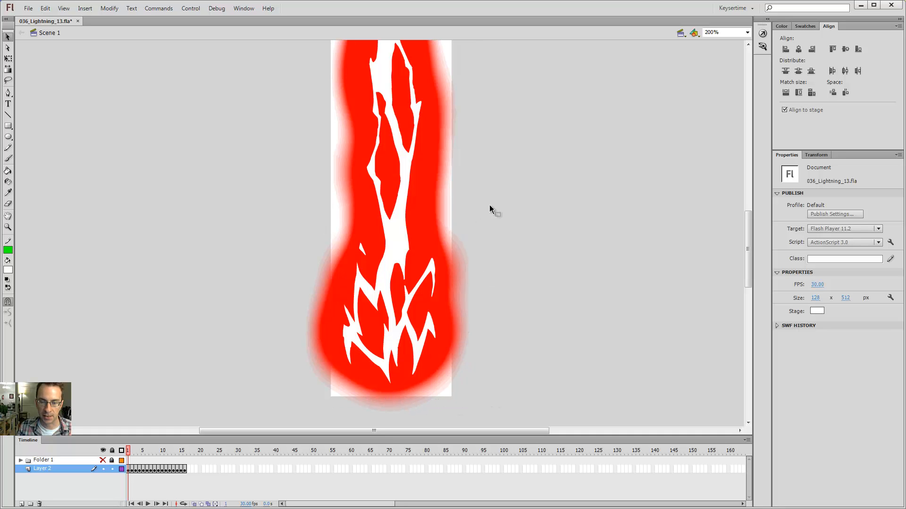
pyautogui.scroll(3, 490, 209)
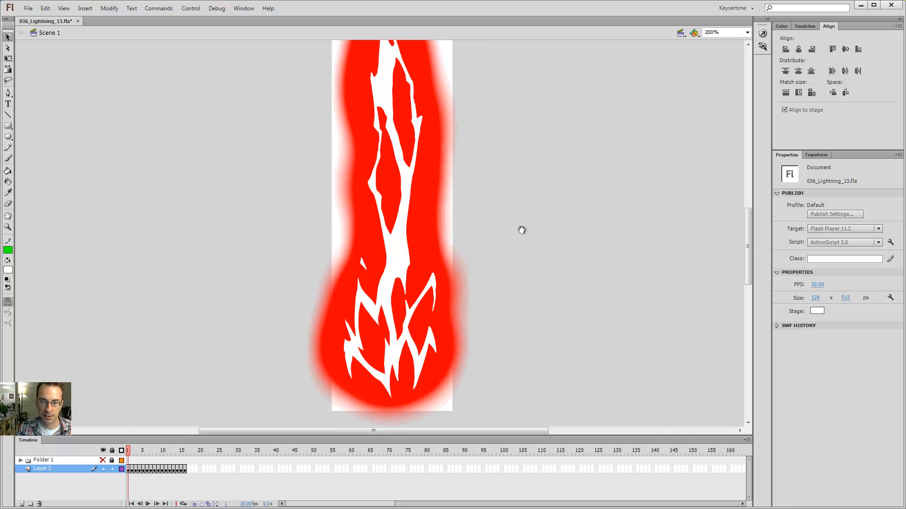
# Enable editing of multiple frames across all 16 frames and select every lightning clip for free transformation.
pyautogui.click(208, 504)
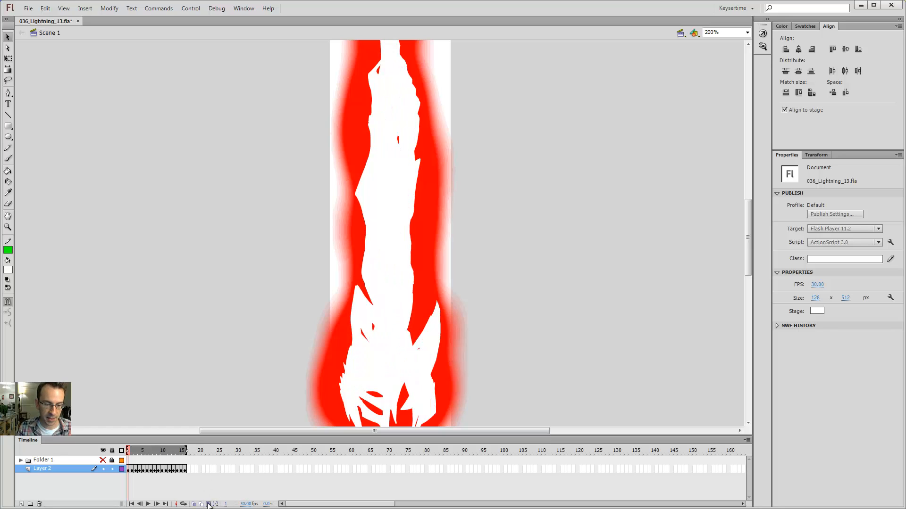
pyautogui.moveTo(136, 452)
pyautogui.mouseDown()
pyautogui.moveTo(203, 452)
pyautogui.moveTo(185, 452)
pyautogui.mouseUp()
pyautogui.hotkey('ctrl', 'a')
pyautogui.moveTo(550, 342); pyautogui.dragTo(543, 293)
pyautogui.press('q')
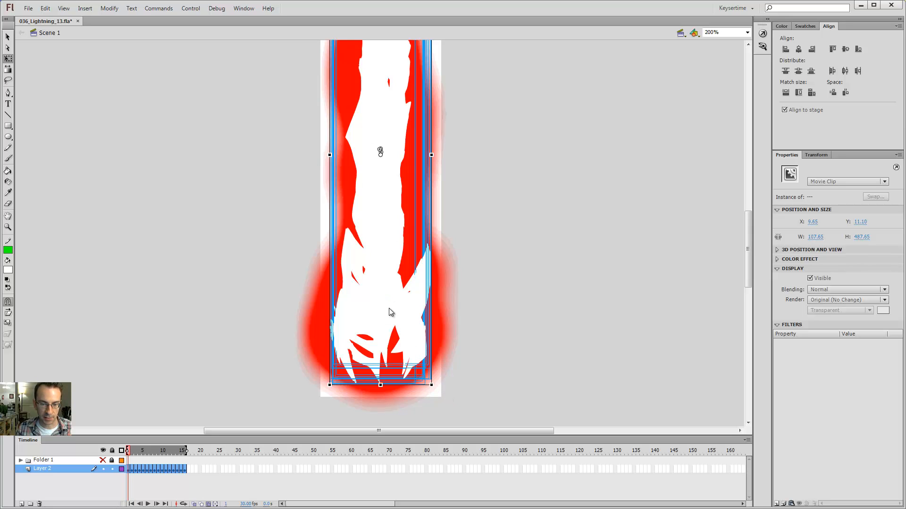
# Scale all selected lightning clips down proportionally about their center to about 58 by 261 px, so the glow fits inside the stage.
pyautogui.moveTo(390, 313); pyautogui.dragTo(188, 307)
pyautogui.hotkey('ctrl', 'z')
pyautogui.moveTo(431, 384); pyautogui.dragTo(450, 362)
pyautogui.press('space')
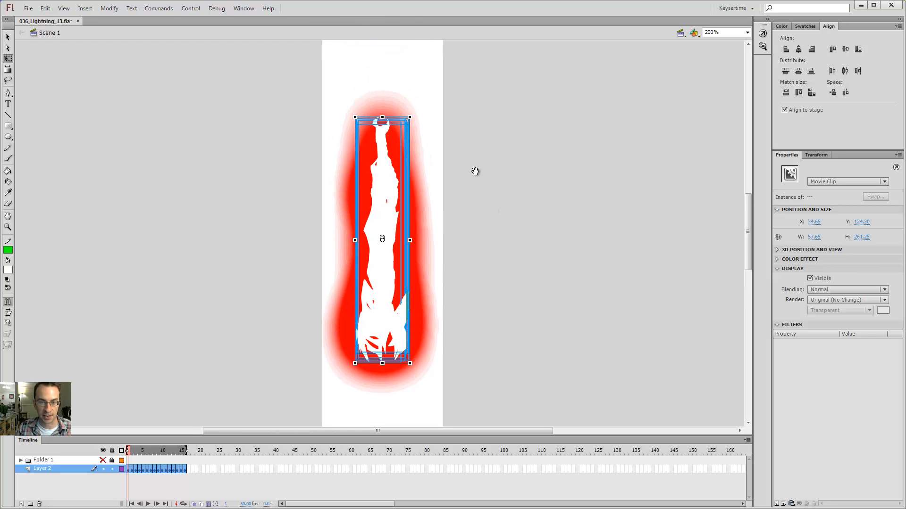
# Stretch all selected lightning clips vertically about their center to about 452 px tall, keeping the glow inside the stage.
pyautogui.moveTo(473, 169); pyautogui.dragTo(489, 257)
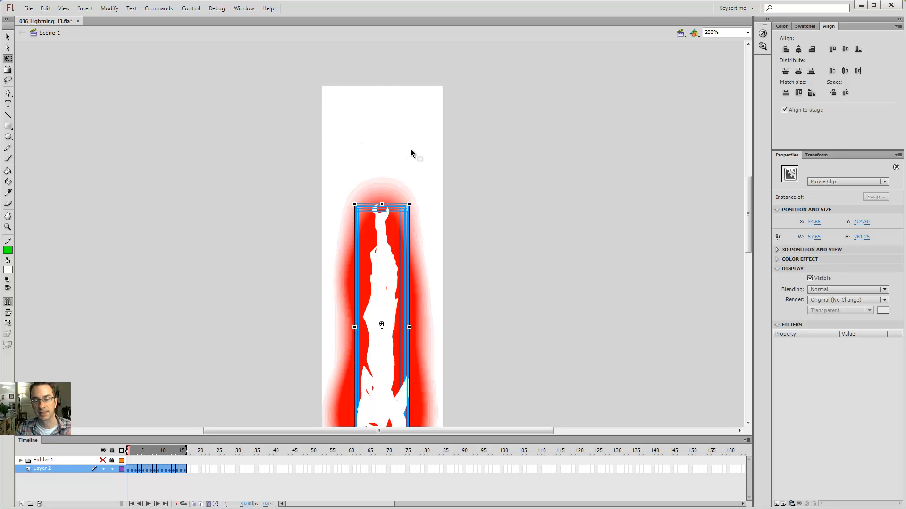
pyautogui.moveTo(379, 204); pyautogui.dragTo(380, 113)
pyautogui.press('space')
pyautogui.moveTo(481, 271); pyautogui.dragTo(468, 202)
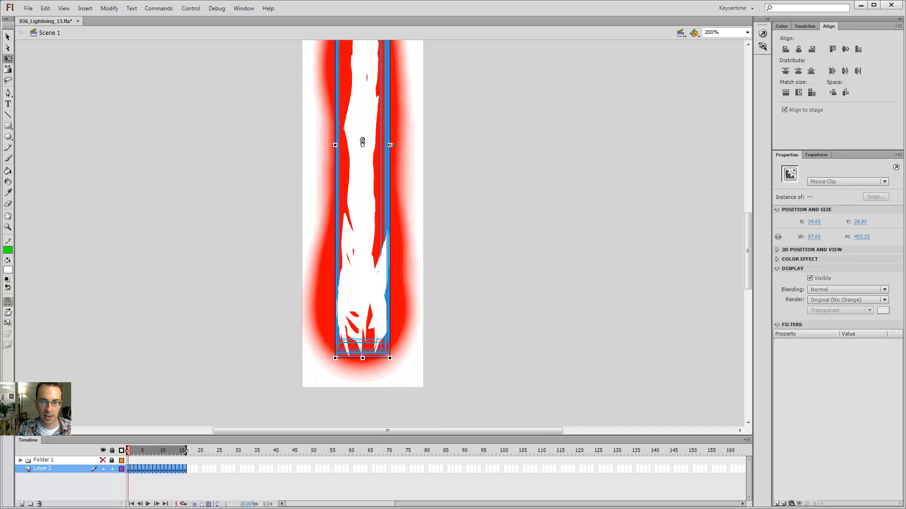
# Narrow all selected lightning clips to about 53 px wide, turn off multiple-frame editing and check the glow against the stage edges.
pyautogui.moveTo(391, 145); pyautogui.dragTo(387, 144)
pyautogui.moveTo(459, 174); pyautogui.dragTo(466, 329)
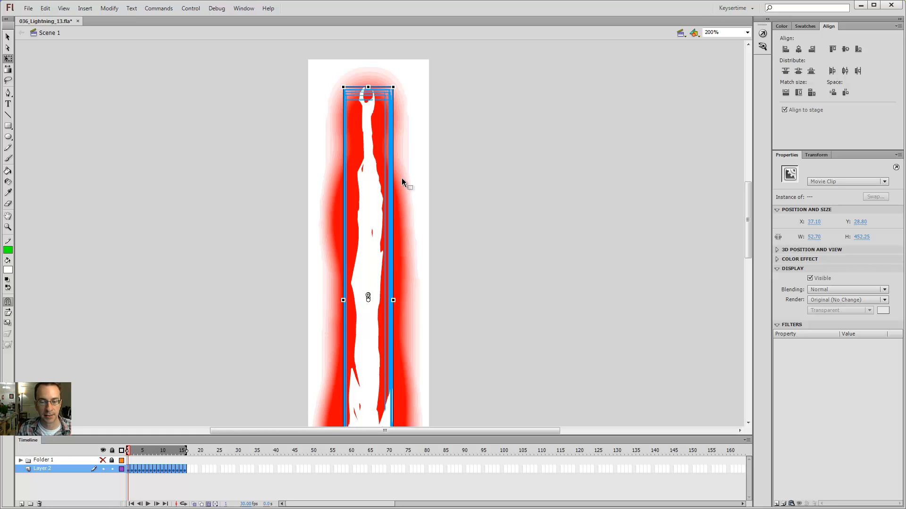
pyautogui.click(472, 212)
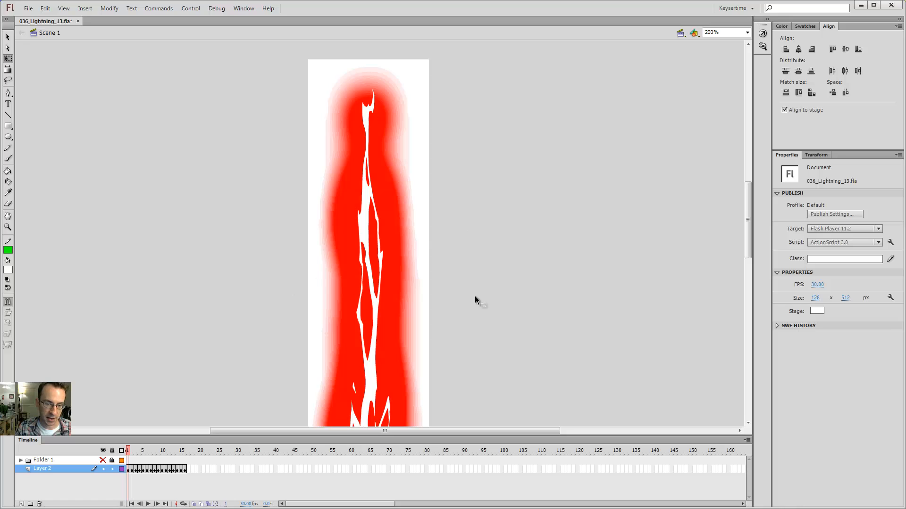
pyautogui.moveTo(462, 316); pyautogui.dragTo(468, 187)
pyautogui.moveTo(452, 132); pyautogui.dragTo(445, 186)
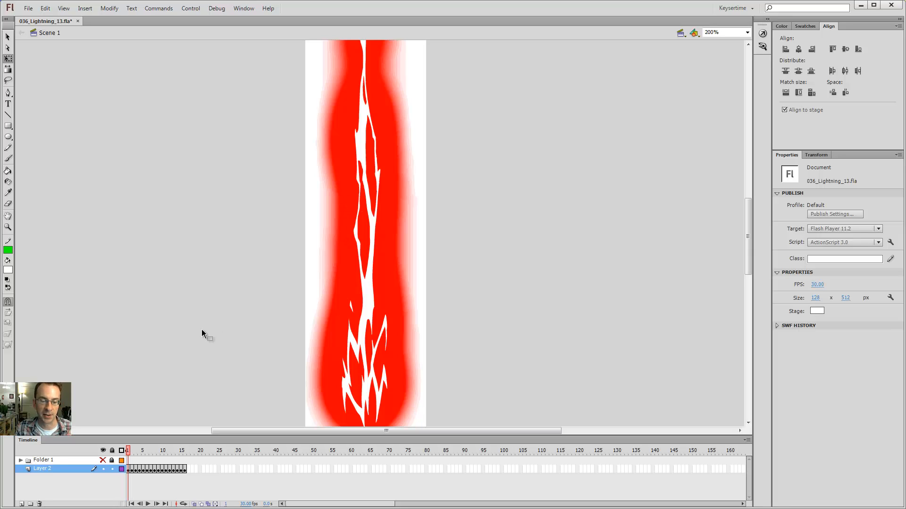
# Set the glow strength of the first frame's lightning clip to 220%.
pyautogui.moveTo(129, 455); pyautogui.dragTo(124, 457)
pyautogui.click(369, 308)
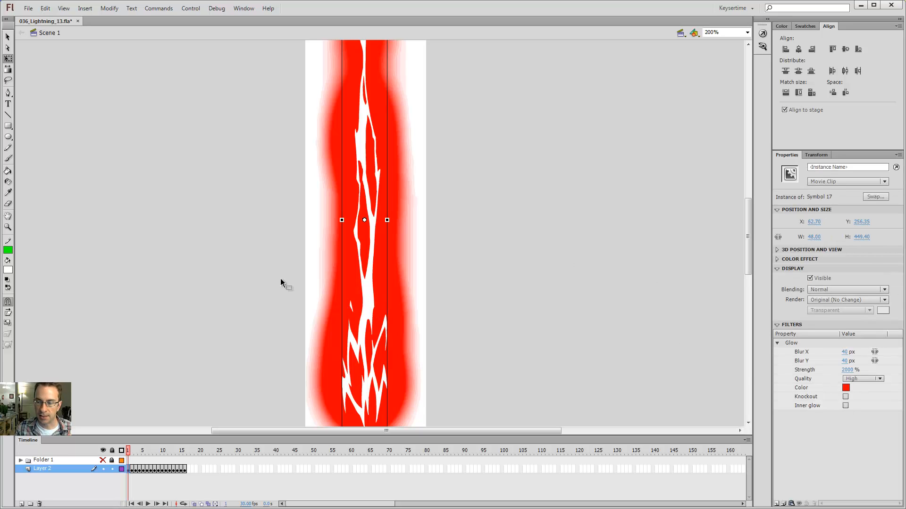
pyautogui.click(847, 370)
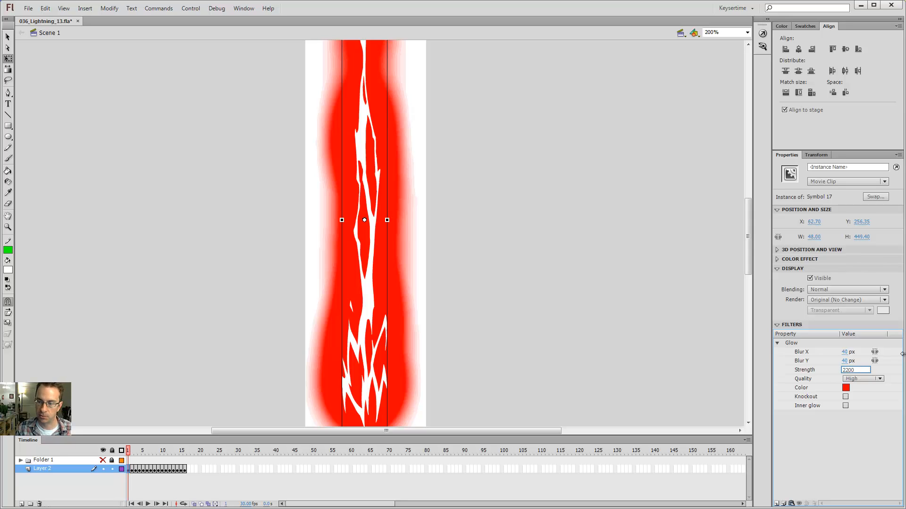
pyautogui.write('220')
pyautogui.press('Return')
pyautogui.click(557, 163)
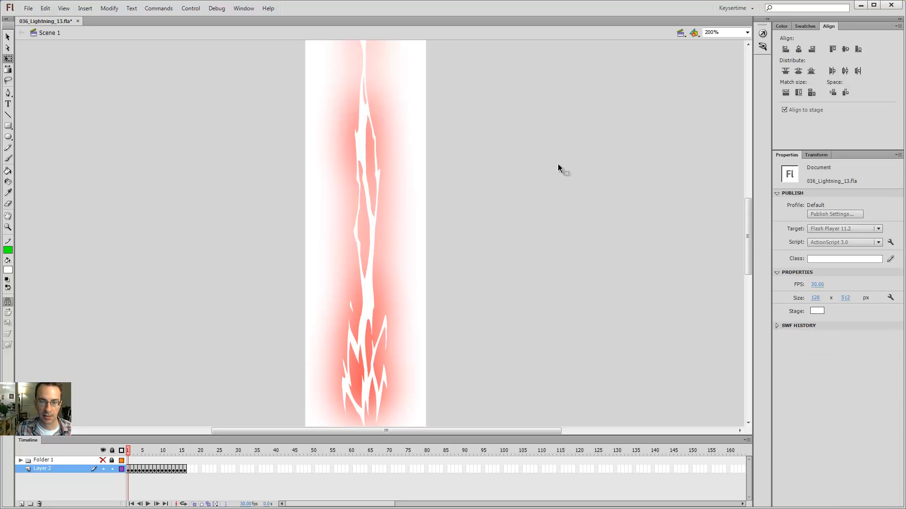
pyautogui.moveTo(506, 182); pyautogui.dragTo(515, 200)
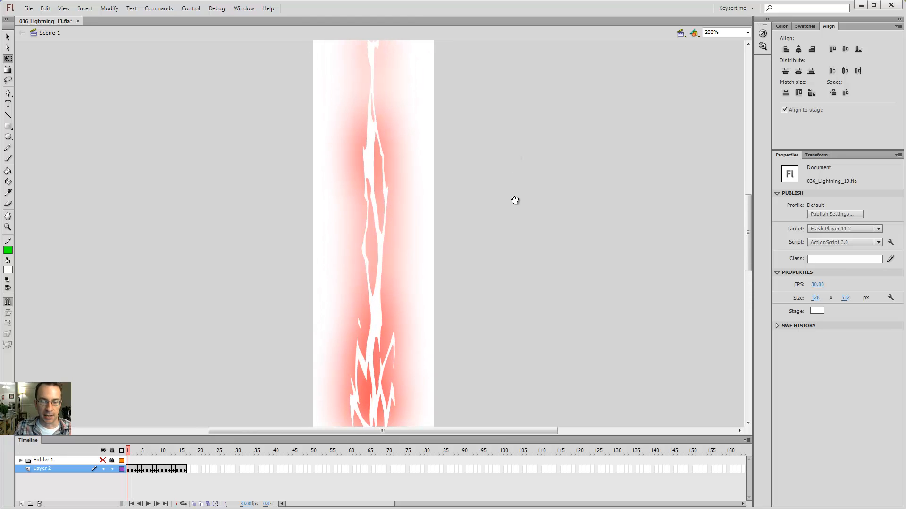
# Change the glow color of the first frame's lightning clip to pure blue and check it along the bolt.
pyautogui.press('v')
pyautogui.click(370, 220)
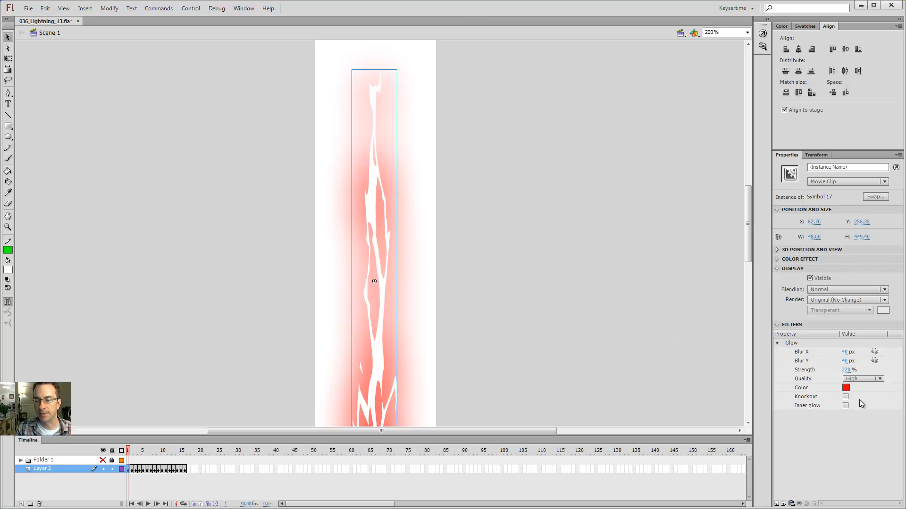
pyautogui.click(845, 387)
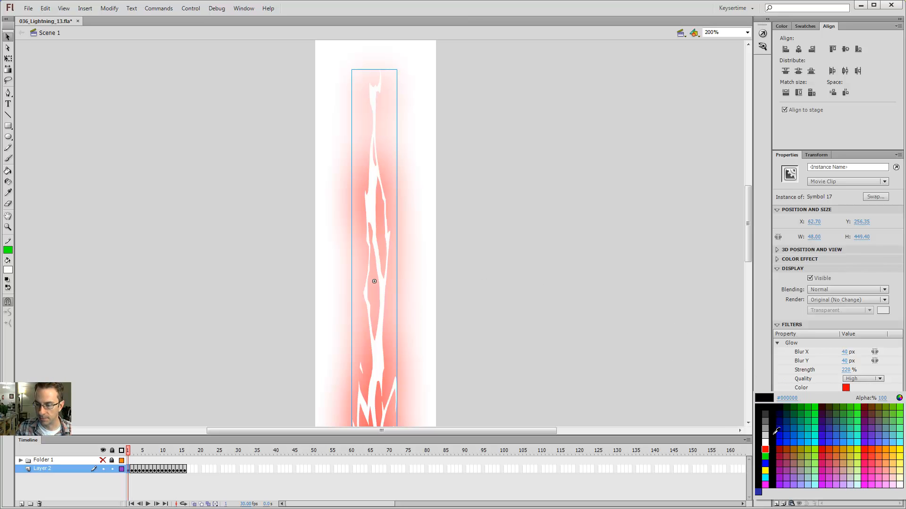
pyautogui.click(781, 443)
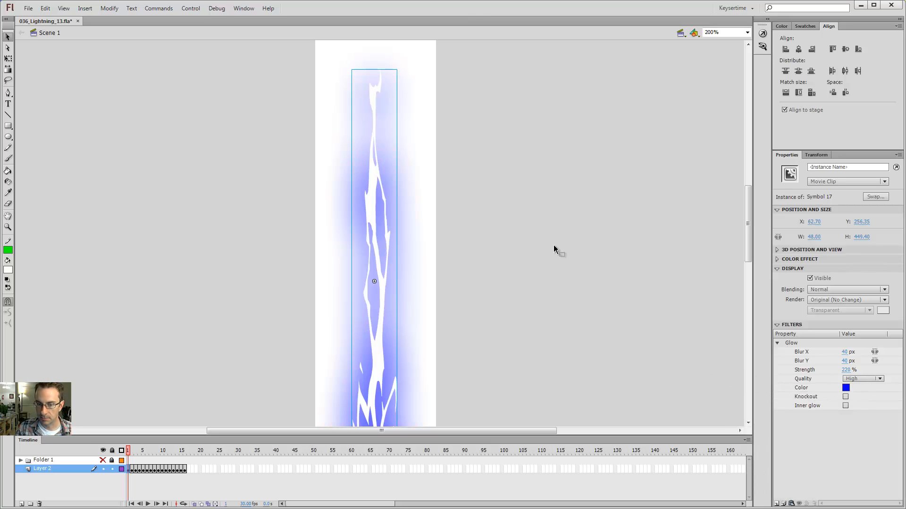
pyautogui.click(508, 242)
pyautogui.moveTo(511, 378); pyautogui.dragTo(507, 263)
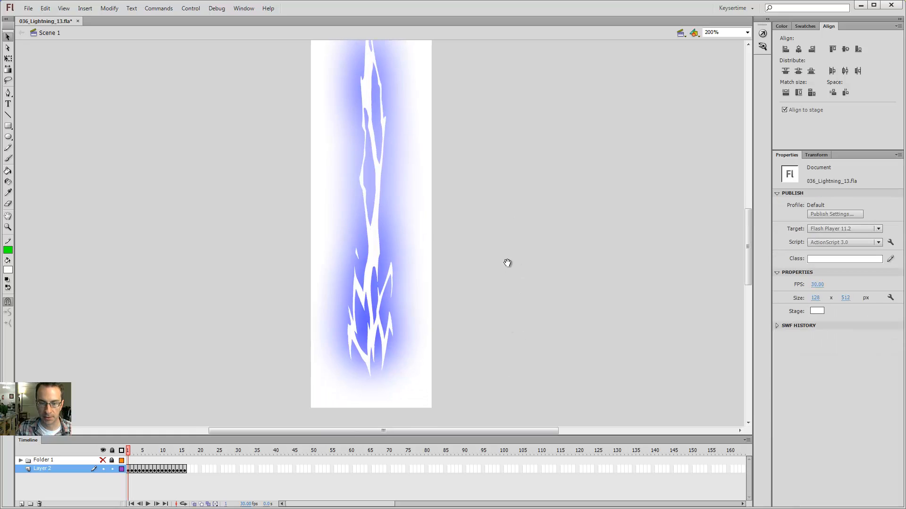
# Lower the blue glow's strength to 100% on the first frame's lightning clip.
pyautogui.click(377, 254)
pyautogui.moveTo(457, 220); pyautogui.dragTo(461, 300)
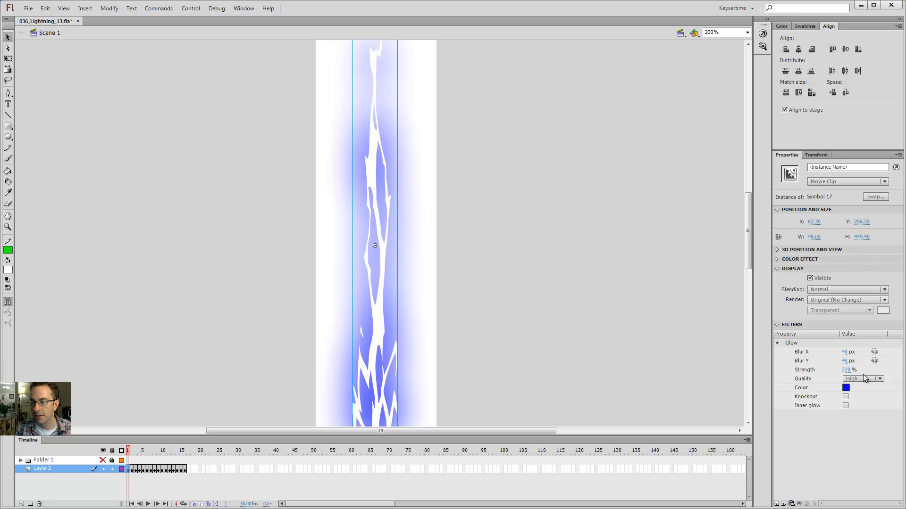
pyautogui.click(844, 370)
pyautogui.write('100')
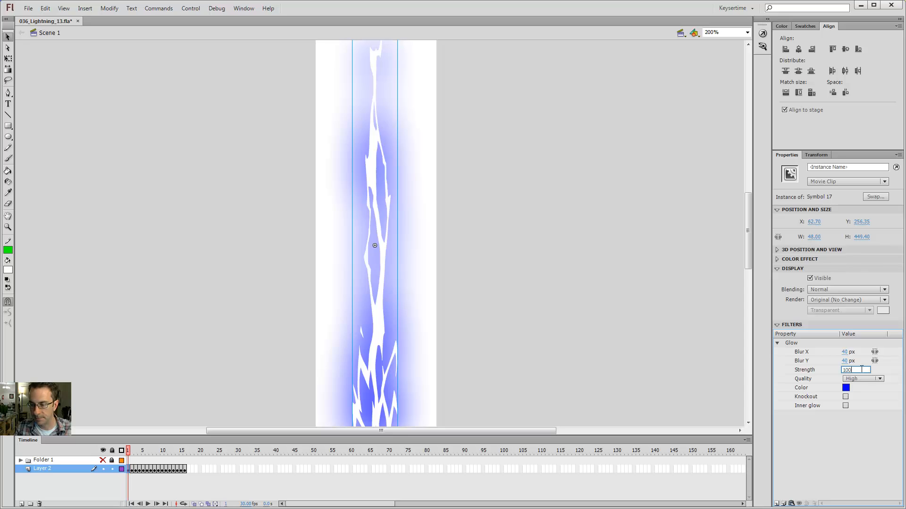
pyautogui.press('Return')
pyautogui.click(602, 271)
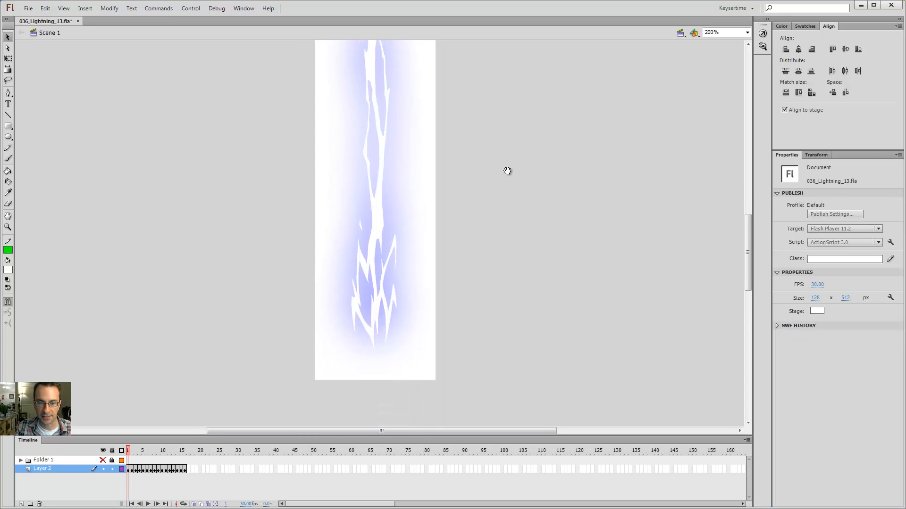
# Reduce the blue glow's strength to 50% on the first frame's lightning clip.
pyautogui.click(381, 205)
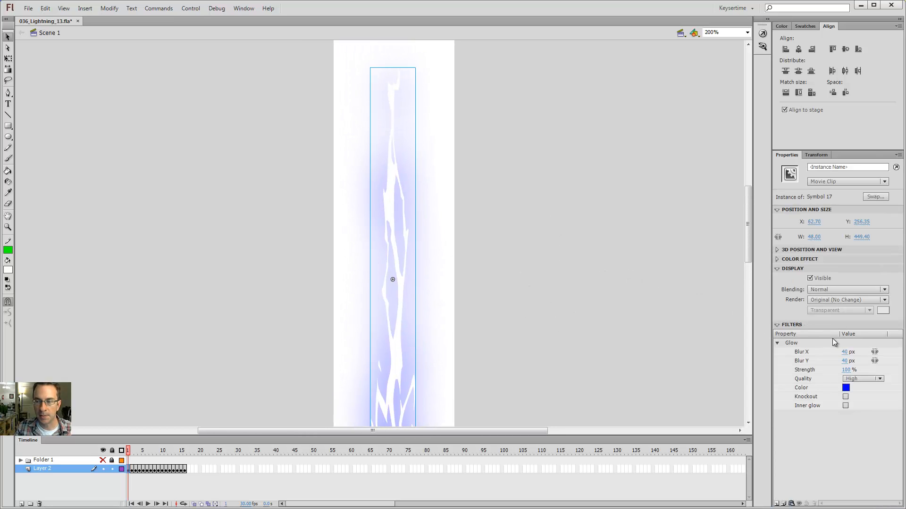
pyautogui.click(852, 370)
pyautogui.write('50')
pyautogui.press('Return')
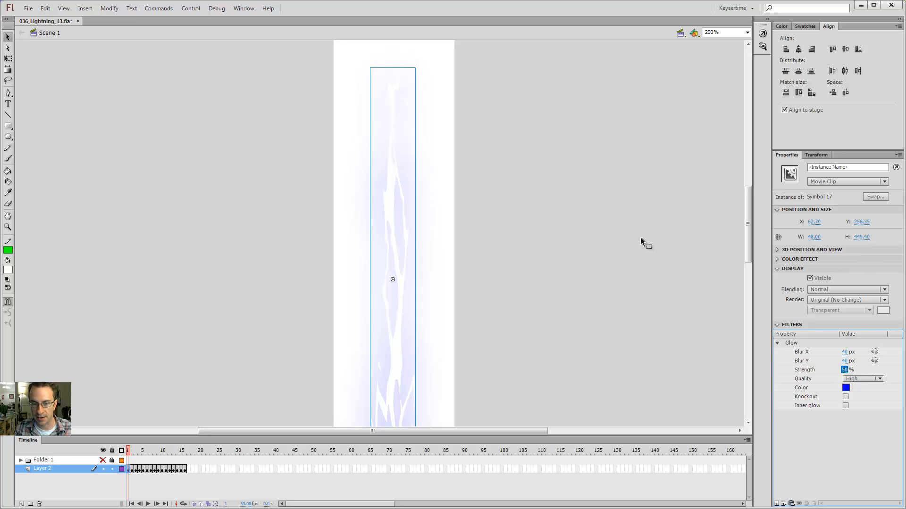
pyautogui.click(572, 337)
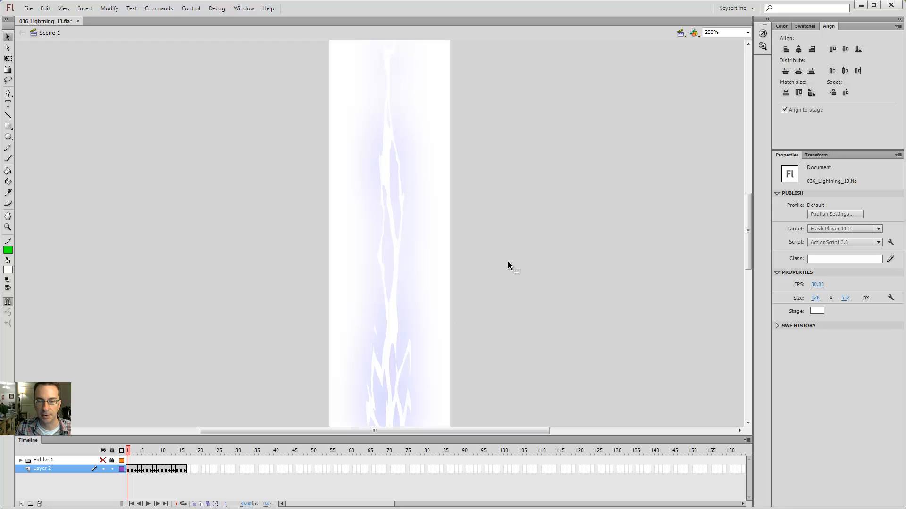
# Set the stage color to black and examine the faint blue glow around the bolt up close.
pyautogui.click(820, 310)
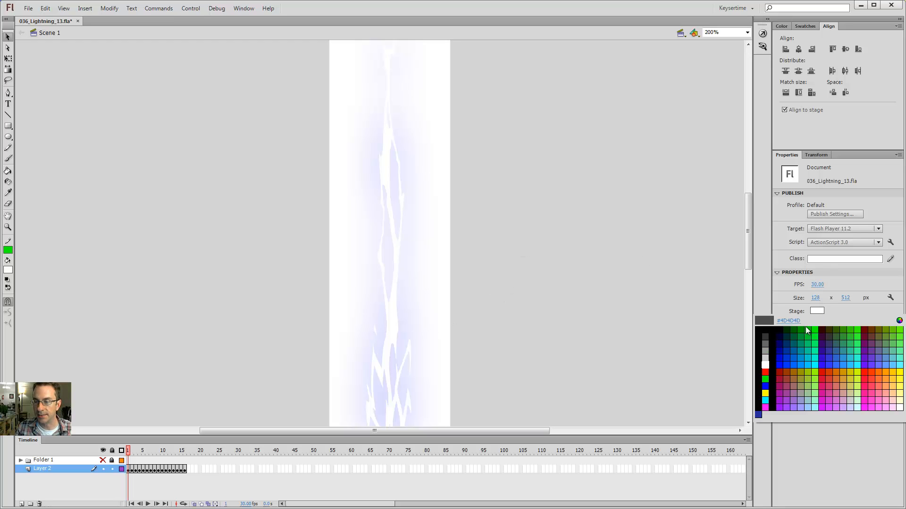
pyautogui.click(757, 333)
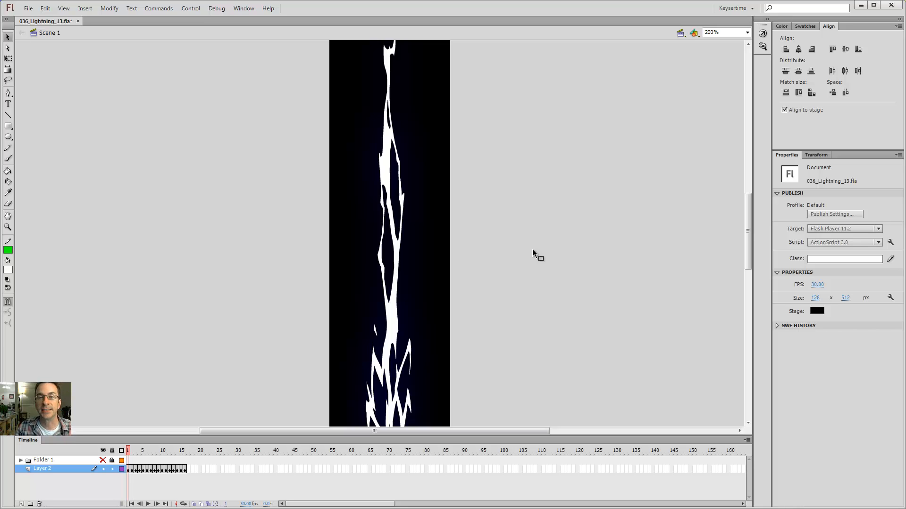
pyautogui.press('z')
pyautogui.click(401, 265)
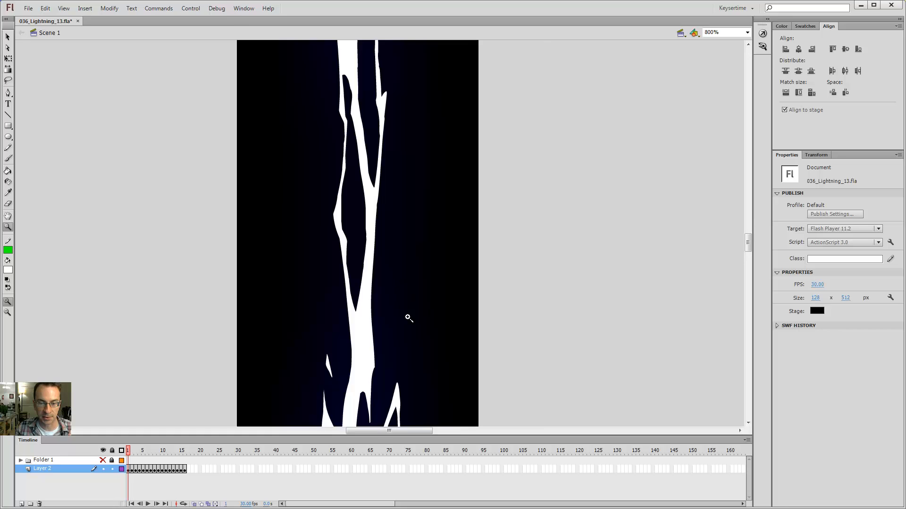
pyautogui.click(406, 314)
pyautogui.scroll(-3, 406, 311)
pyautogui.press('v')
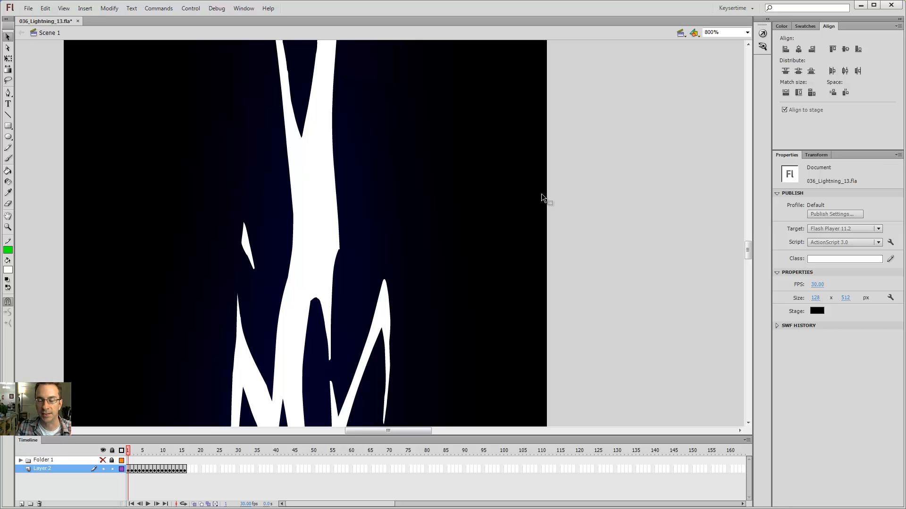
# Set the stage color back to white.
pyautogui.click(821, 310)
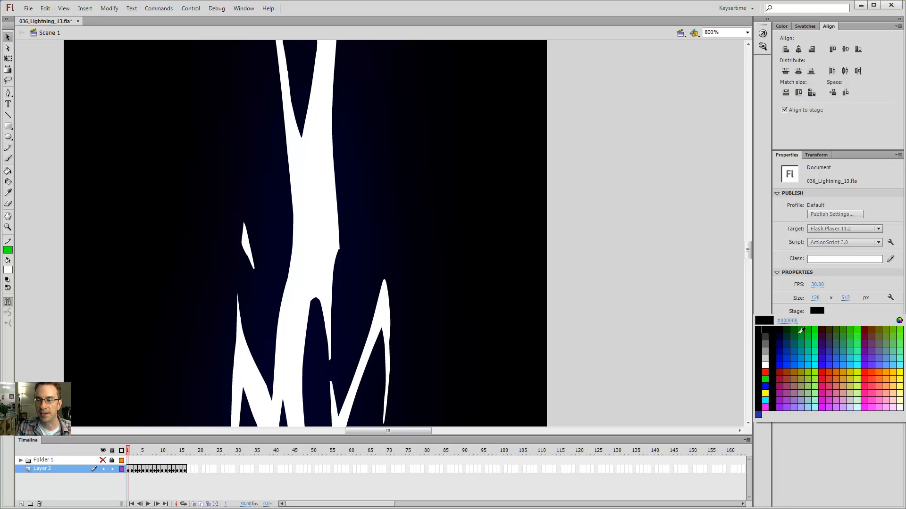
pyautogui.click(765, 365)
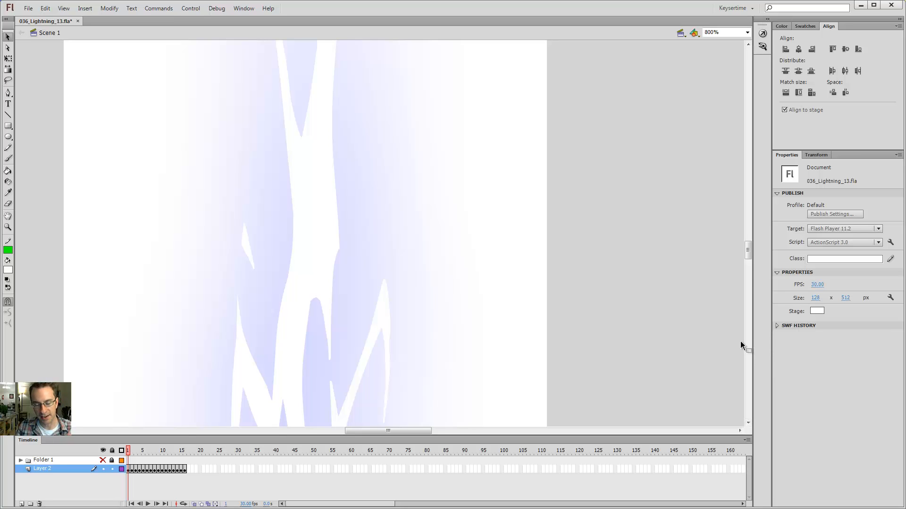
pyautogui.hotkey('ctrl', '-')
pyautogui.hotkey('ctrl', '-')
# Add a second Glow filter to the first frame's lightning clip and set its quality to High.
pyautogui.click(384, 228)
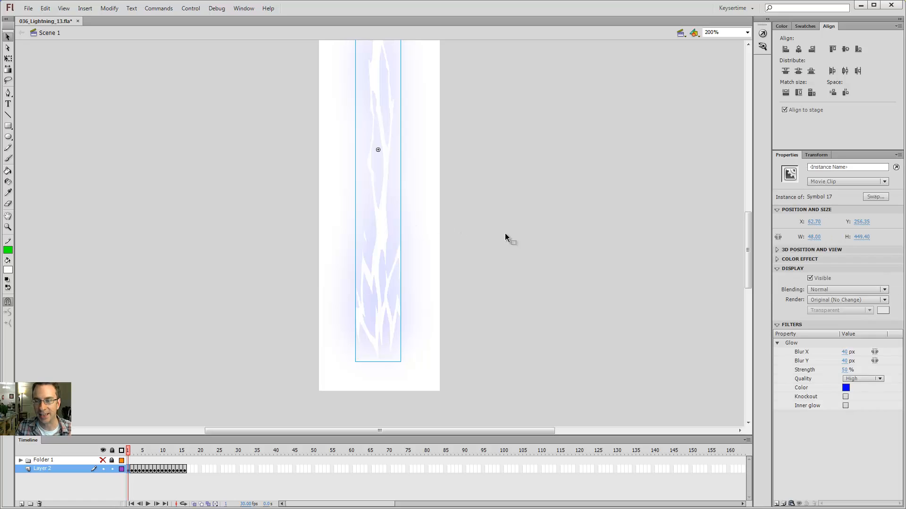
pyautogui.scroll(3, 487, 234)
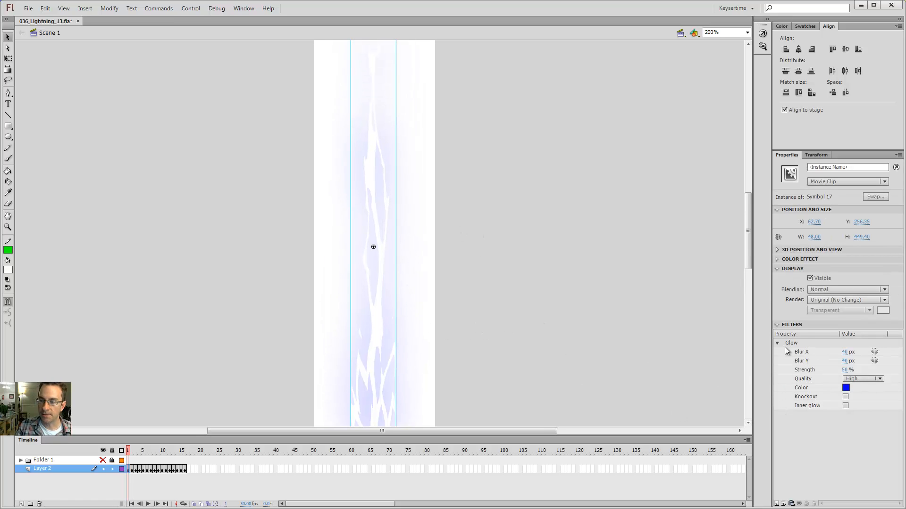
pyautogui.click(777, 504)
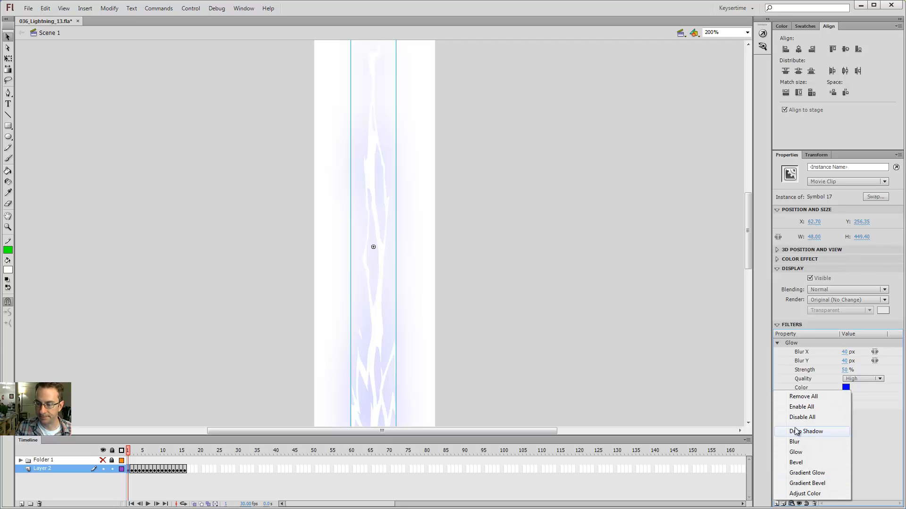
pyautogui.click(804, 456)
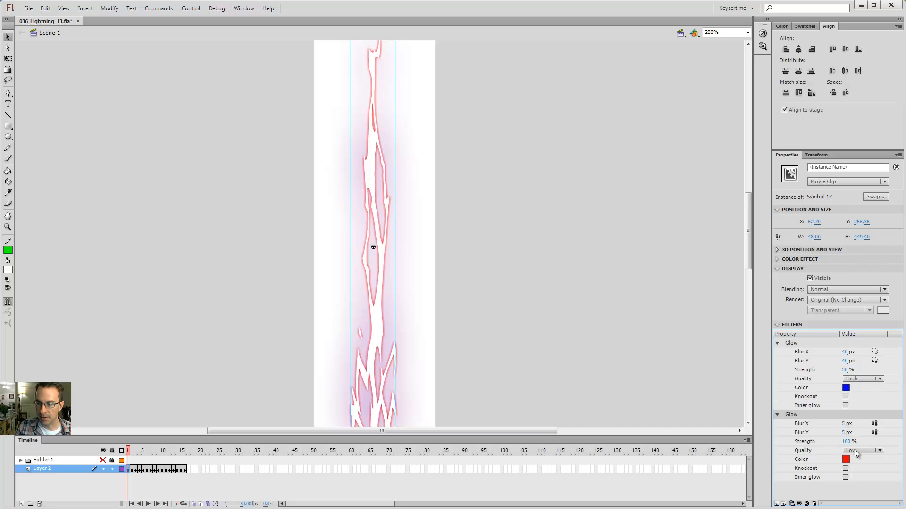
pyautogui.click(855, 451)
pyautogui.click(863, 481)
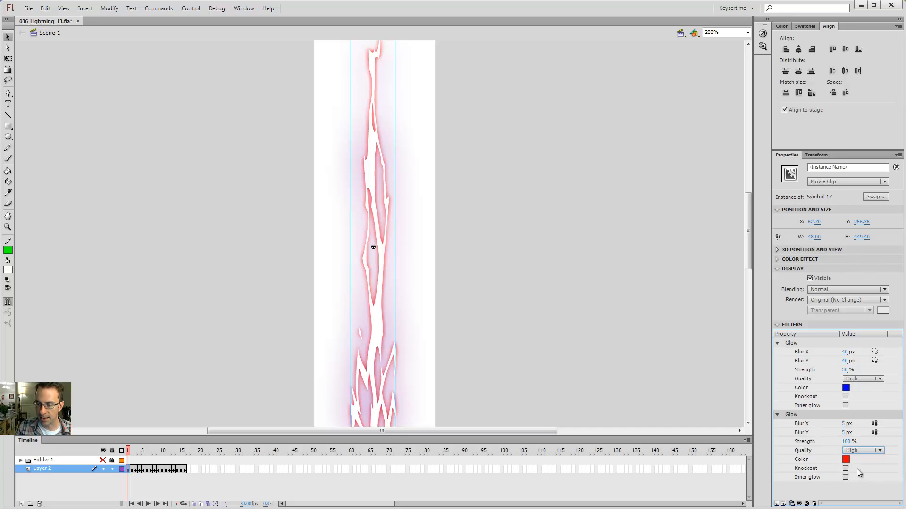
# Set the second glow's color to pure blue, #0000FF.
pyautogui.click(845, 460)
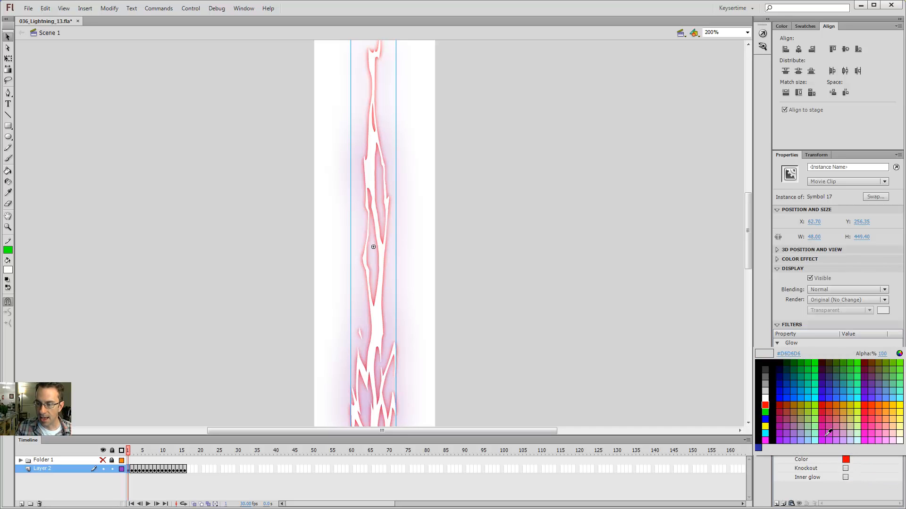
pyautogui.click(765, 419)
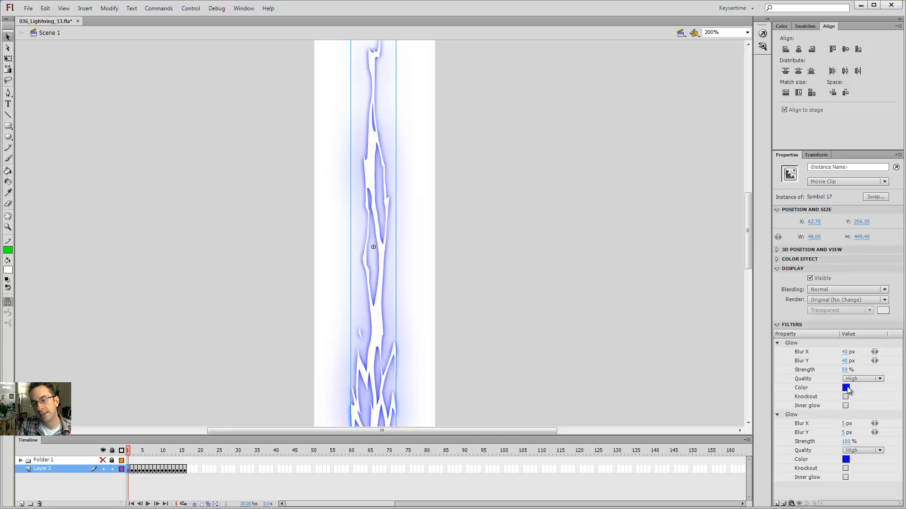
pyautogui.click(845, 459)
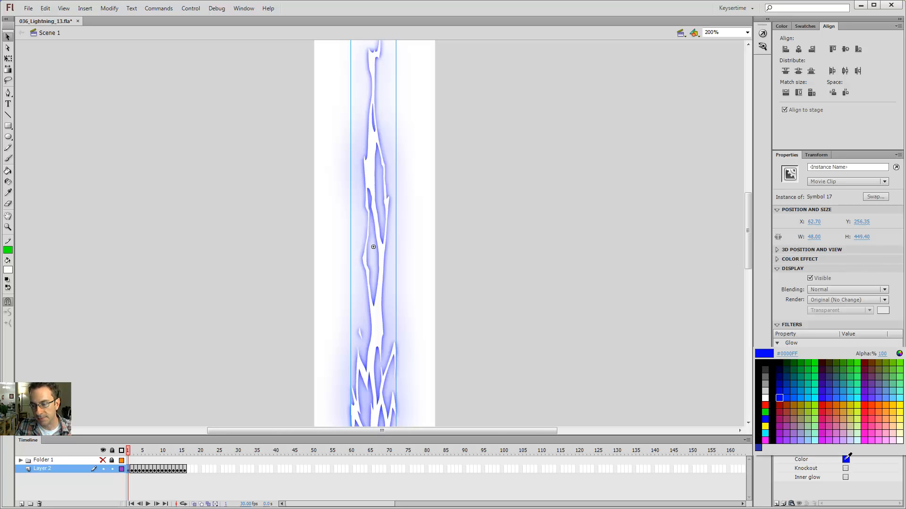
pyautogui.click(844, 460)
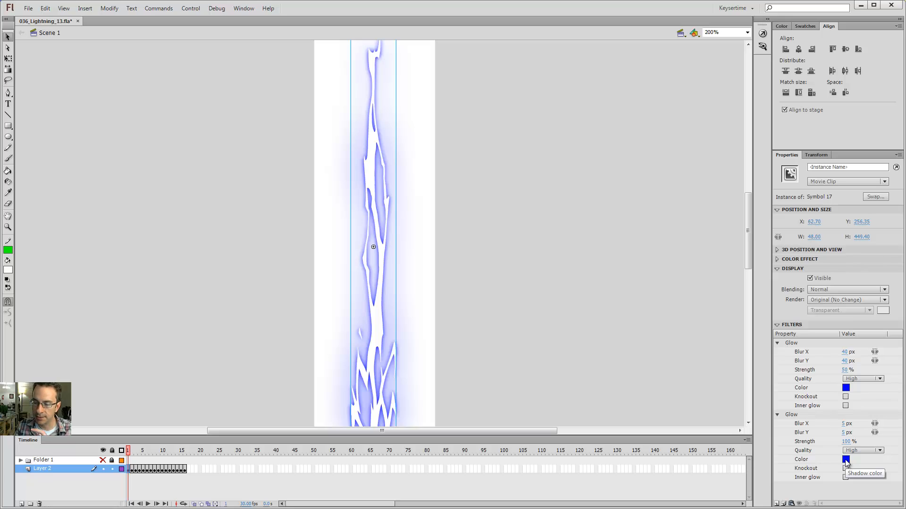
# Set the first, wider Glow filter's color to purple and deselect the clip to inspect the result up close.
pyautogui.click(845, 388)
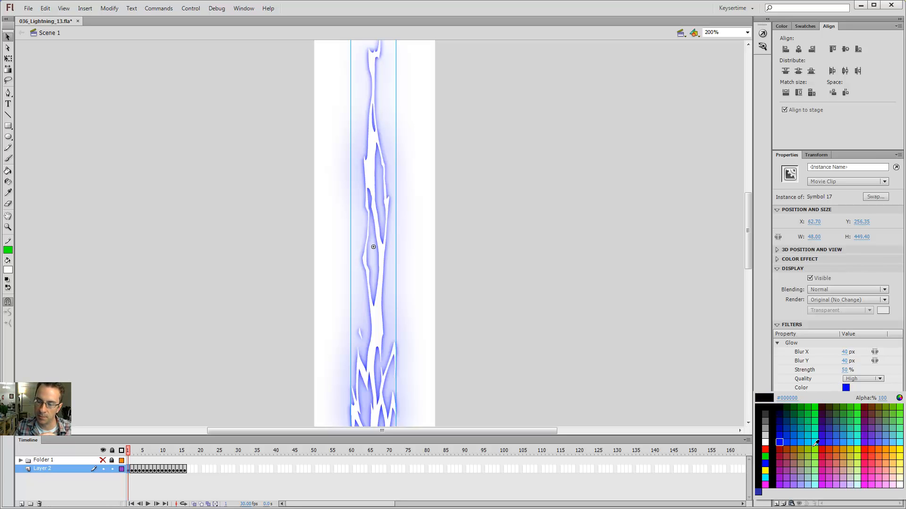
pyautogui.click(779, 481)
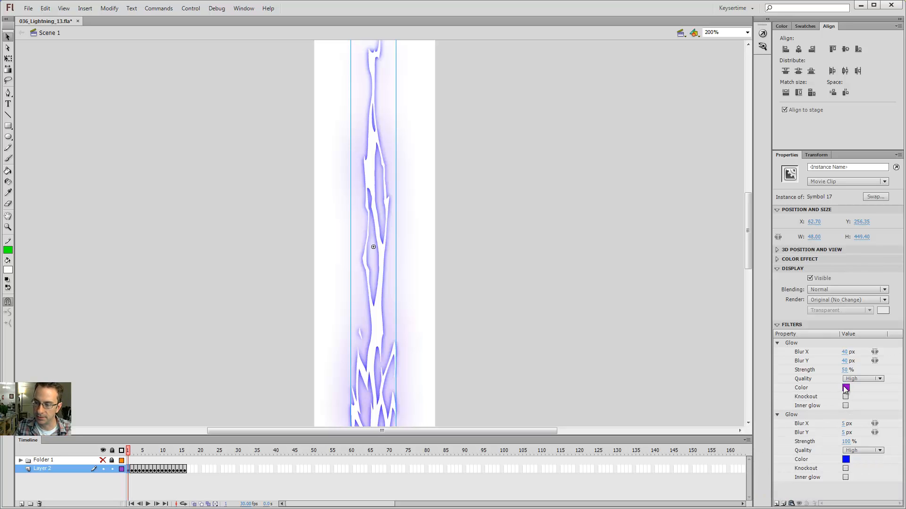
pyautogui.press('z')
pyautogui.click(383, 233)
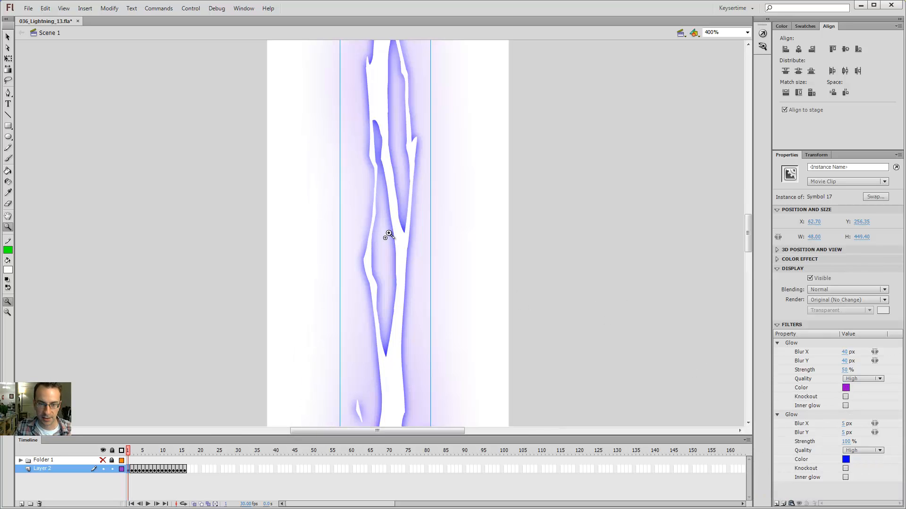
pyautogui.press('v')
pyautogui.click(502, 220)
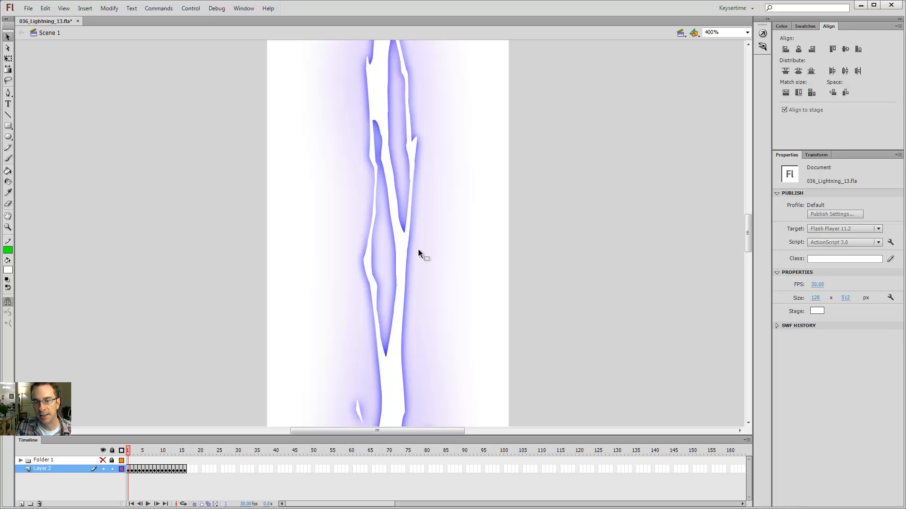
# Try Blur X values of 10 px and 7 px on the lightning clip's blue Glow filter.
pyautogui.click(405, 259)
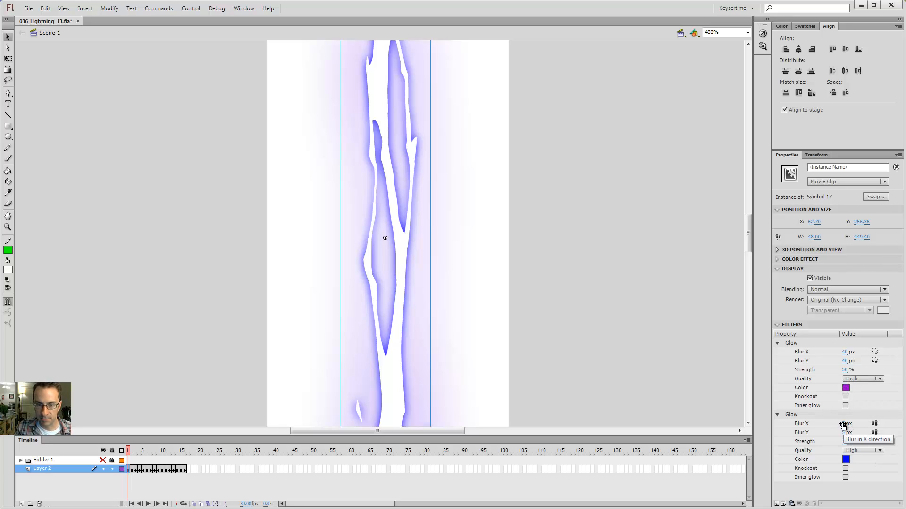
pyautogui.scroll(3, 410, 202)
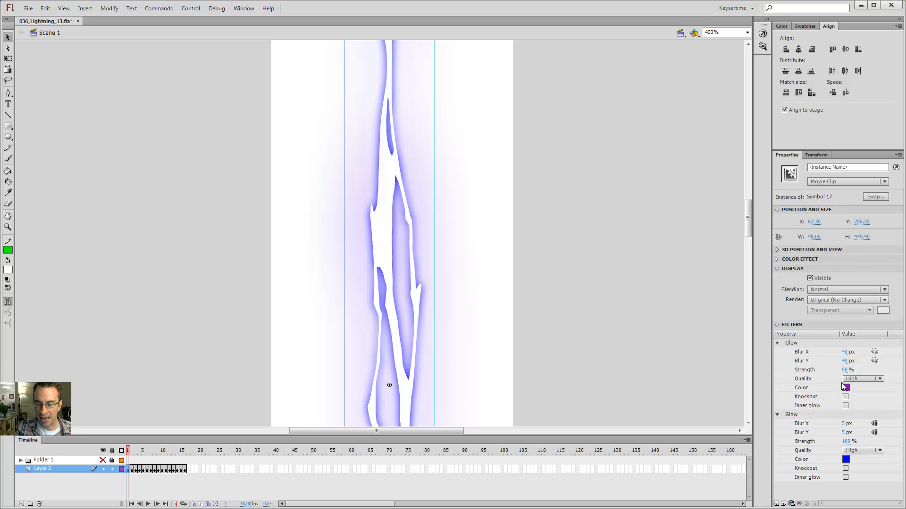
pyautogui.click(845, 424)
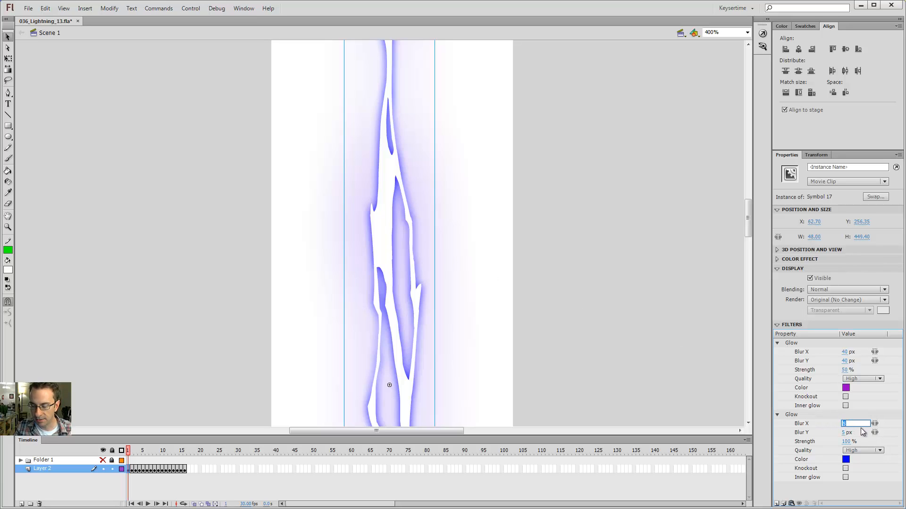
pyautogui.press('Return')
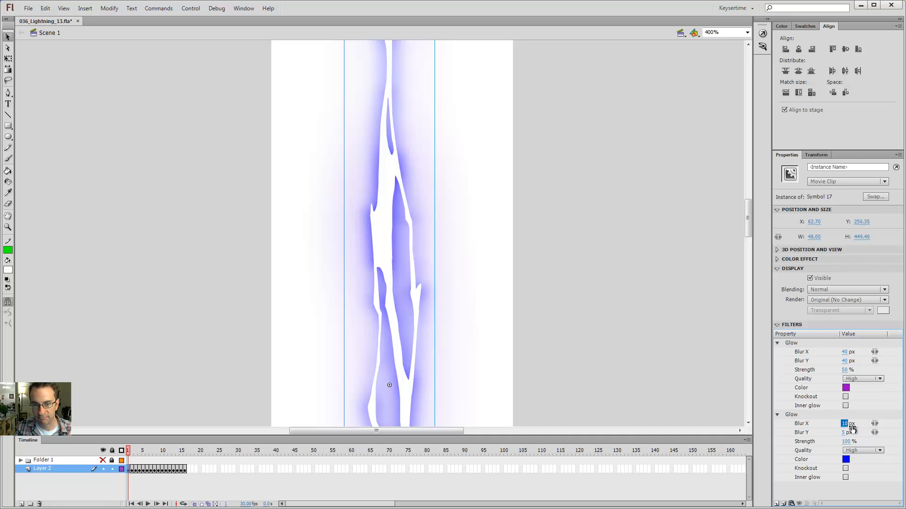
pyautogui.click(845, 424)
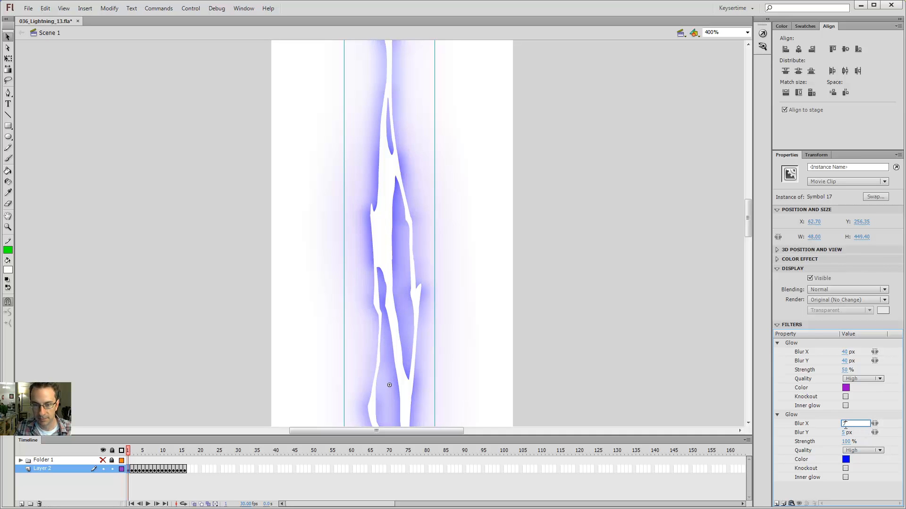
pyautogui.press('Return')
# Set the blue Glow filter's strength to 50% and deselect the clip.
pyautogui.click(846, 442)
pyautogui.write('50')
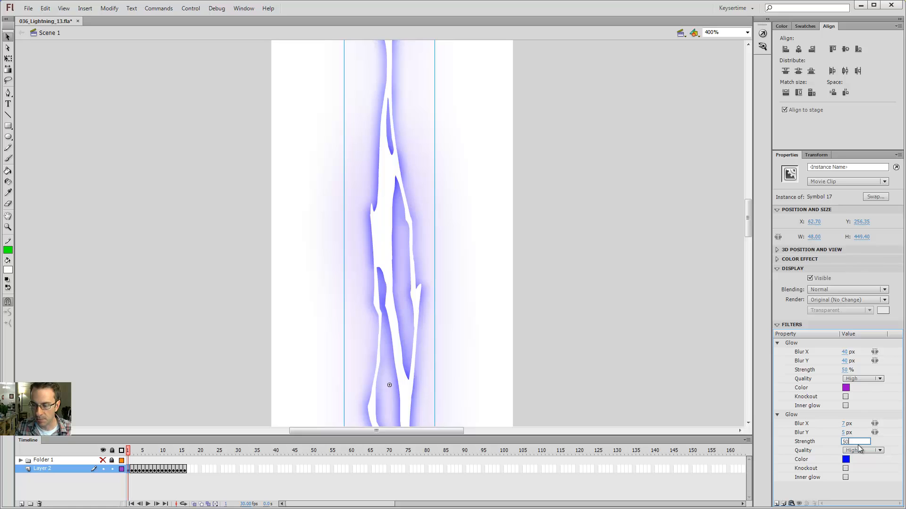
pyautogui.press('Return')
pyautogui.click(532, 299)
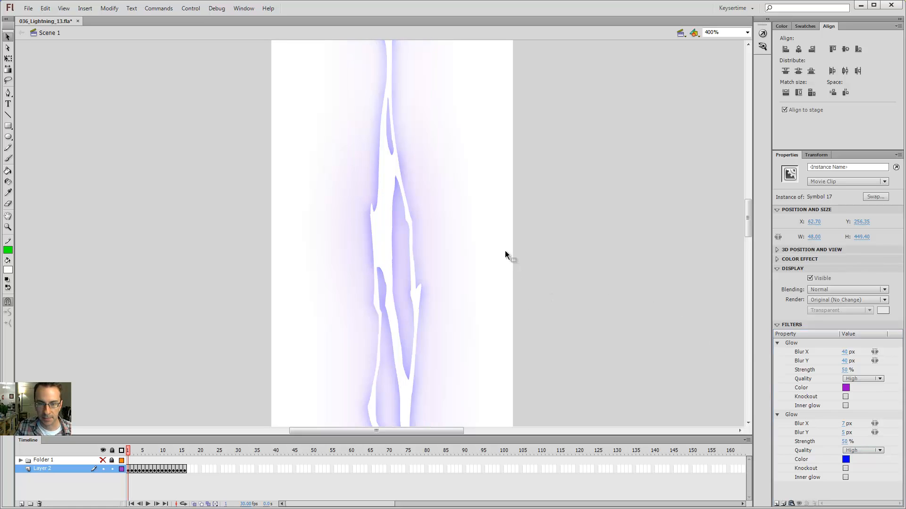
# Set the lightning clip's blue Glow filter to Blur X 5 px and Blur Y 10 px.
pyautogui.click(385, 286)
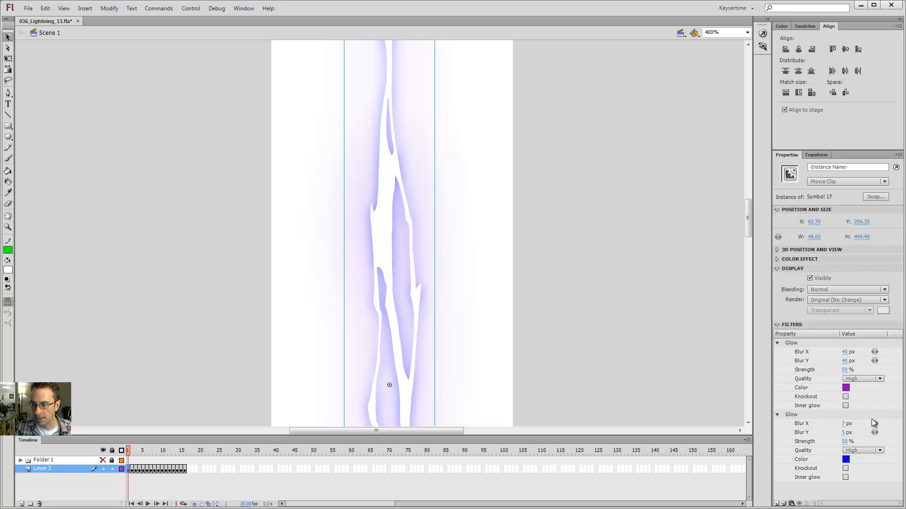
pyautogui.click(843, 424)
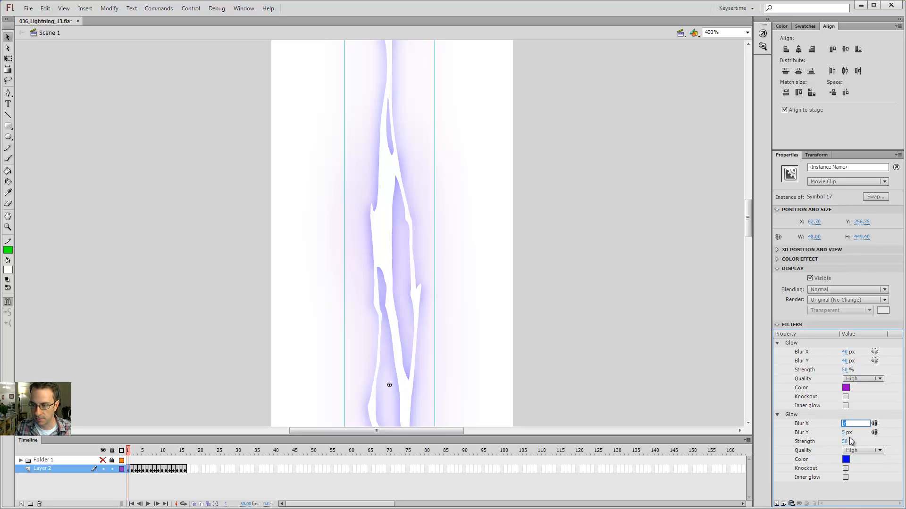
pyautogui.press('Tab')
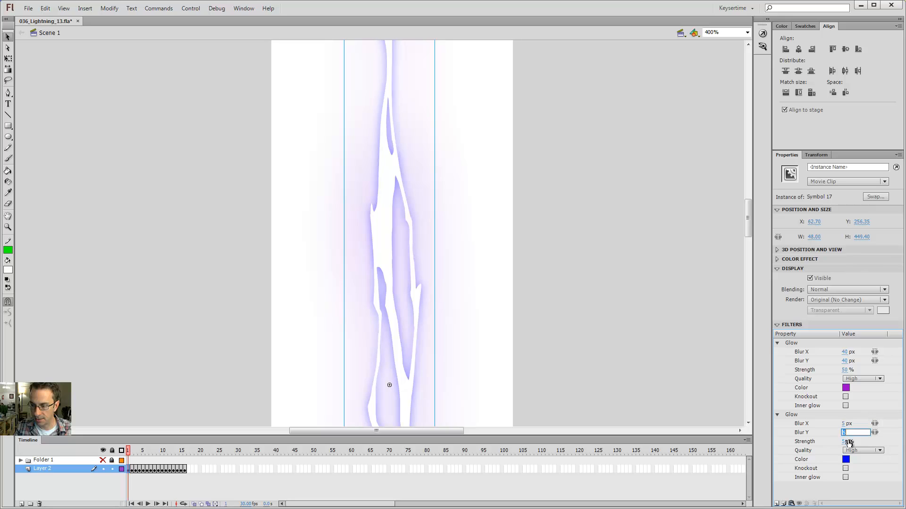
pyautogui.write('10')
pyautogui.press('Return')
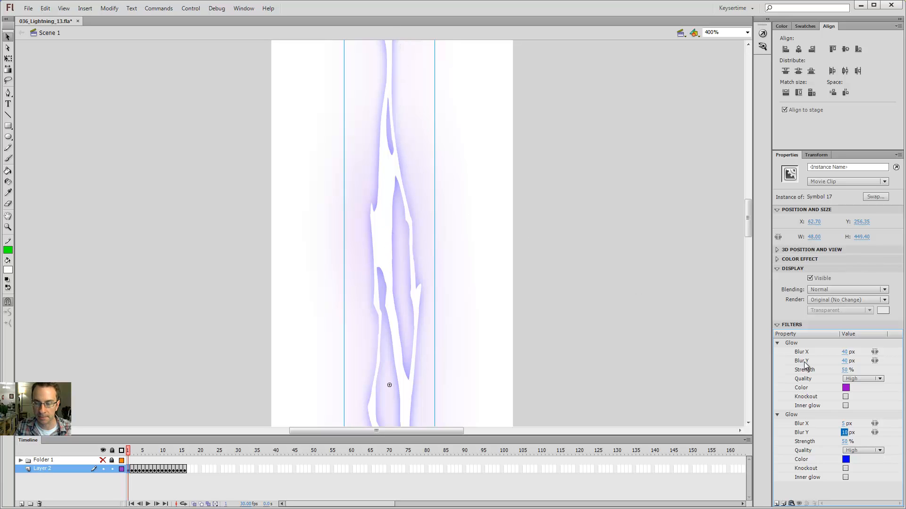
# Increase the blue Glow filter's Blur Y to 20 px.
pyautogui.click(845, 433)
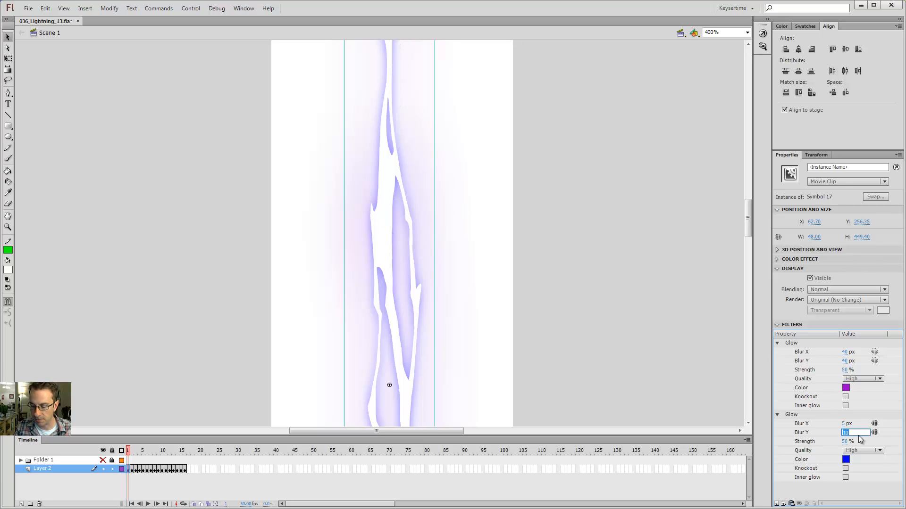
pyautogui.write('20')
pyautogui.press('Return')
# Examine the combined purple and blue glow along the length of the deselected lightning bolt.
pyautogui.click(491, 225)
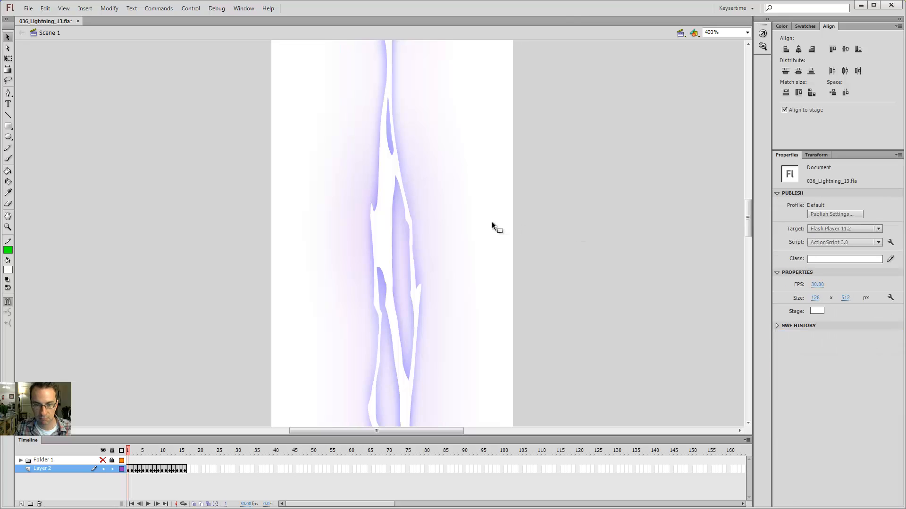
pyautogui.hotkey('ctrl', '-')
pyautogui.press('space')
pyautogui.moveTo(481, 312); pyautogui.dragTo(487, 279)
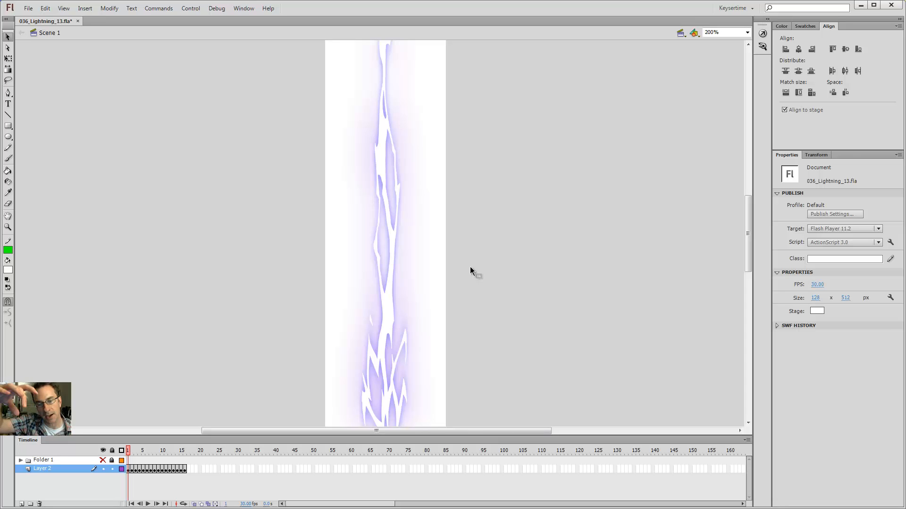
pyautogui.press('space')
pyautogui.moveTo(463, 243); pyautogui.dragTo(462, 325)
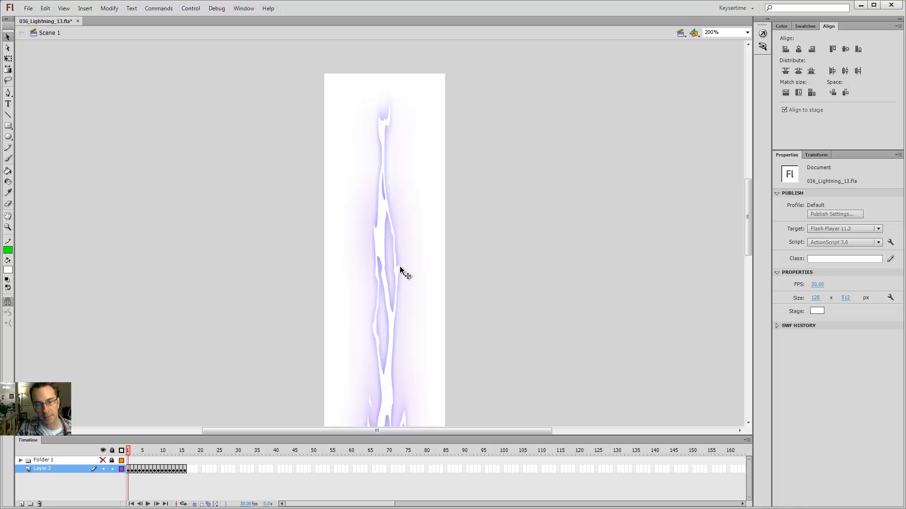
pyautogui.scroll(-4, 469, 243)
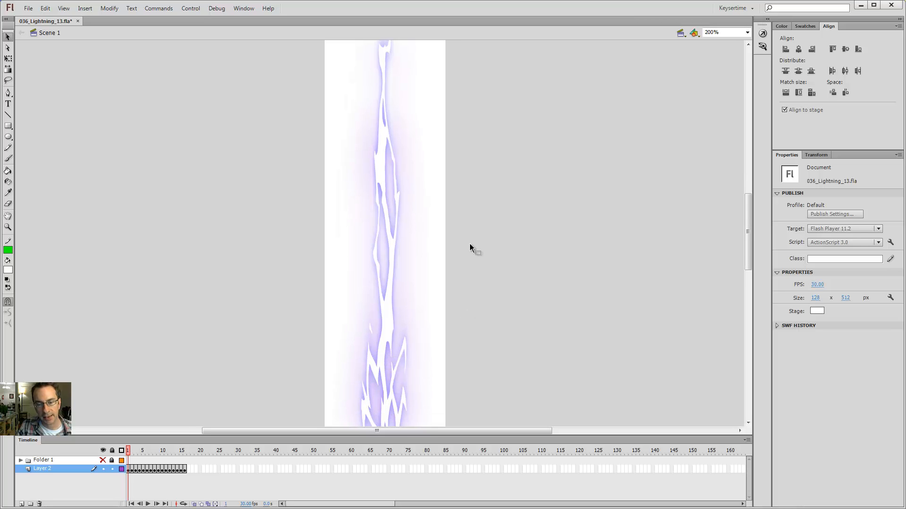
pyautogui.moveTo(527, 321)
pyautogui.mouseDown()
pyautogui.moveTo(529, 283)
pyautogui.moveTo(536, 318)
pyautogui.mouseUp()
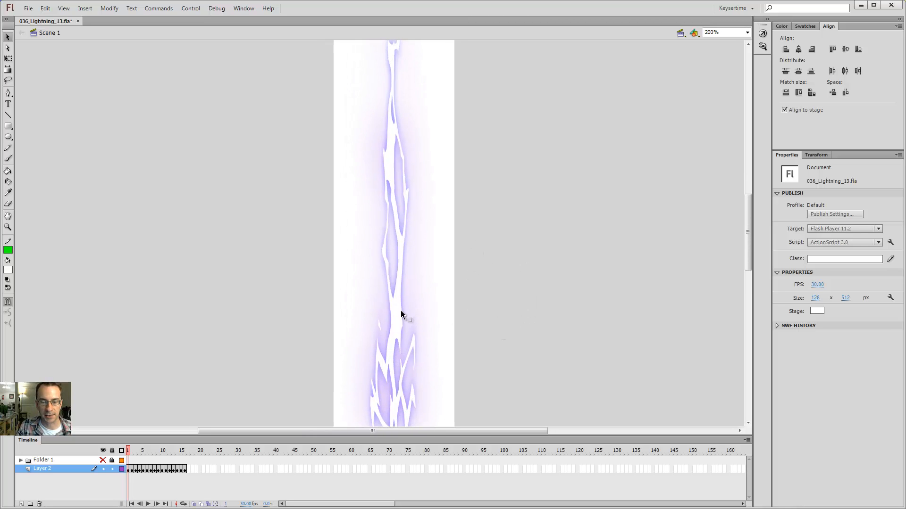
# Add a third Glow filter to the lightning clip with High quality and make it an inner glow.
pyautogui.click(393, 309)
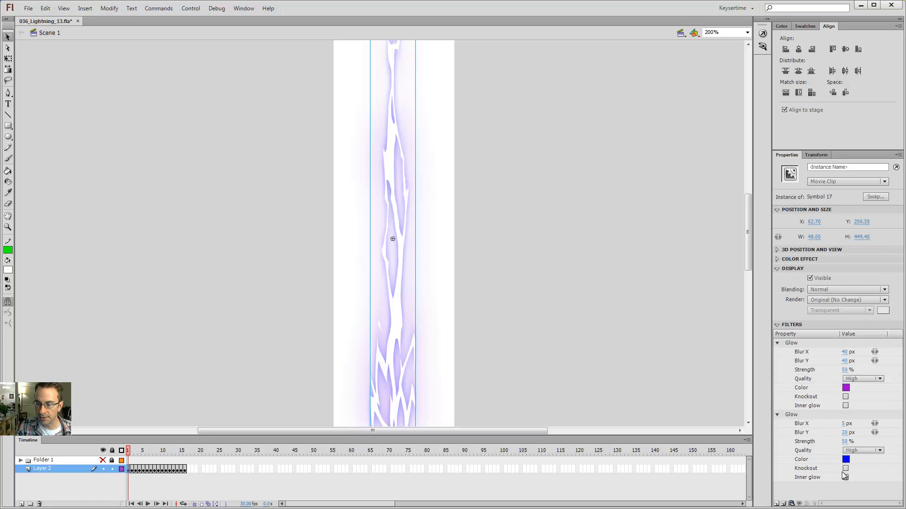
pyautogui.click(777, 504)
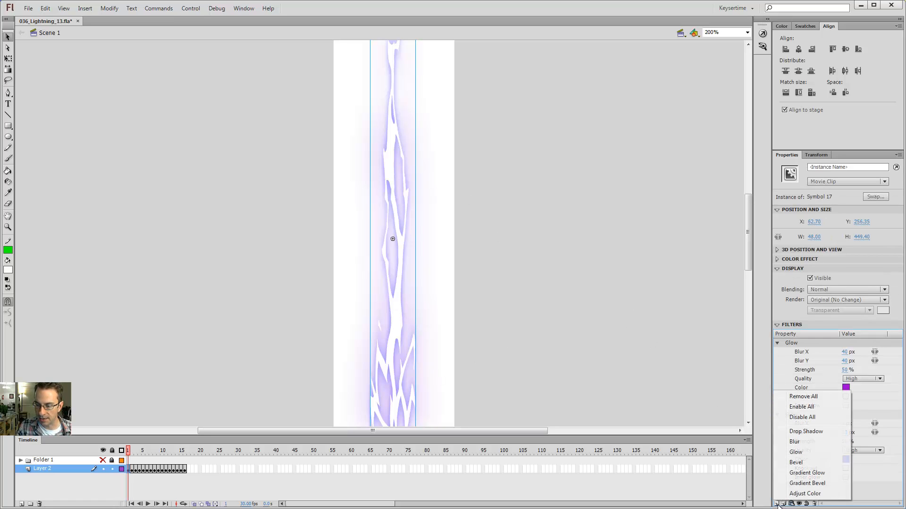
pyautogui.click(797, 452)
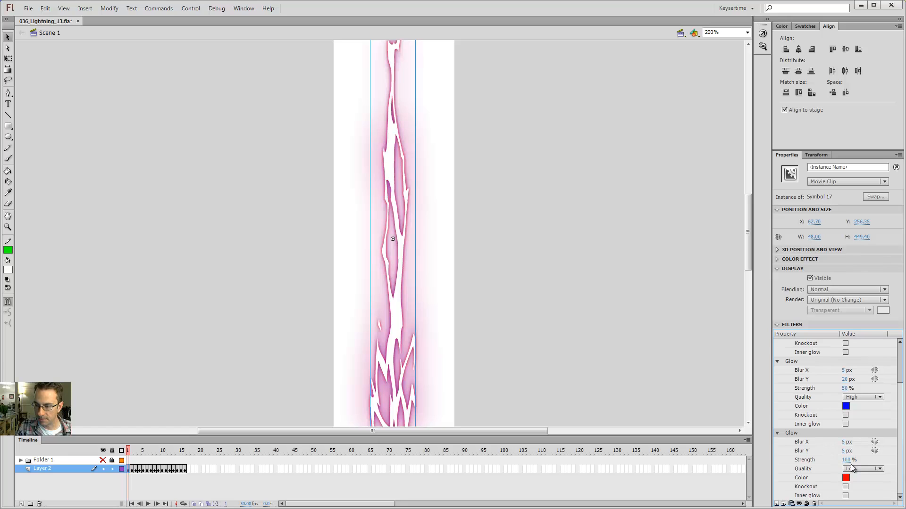
pyautogui.click(856, 471)
pyautogui.click(863, 501)
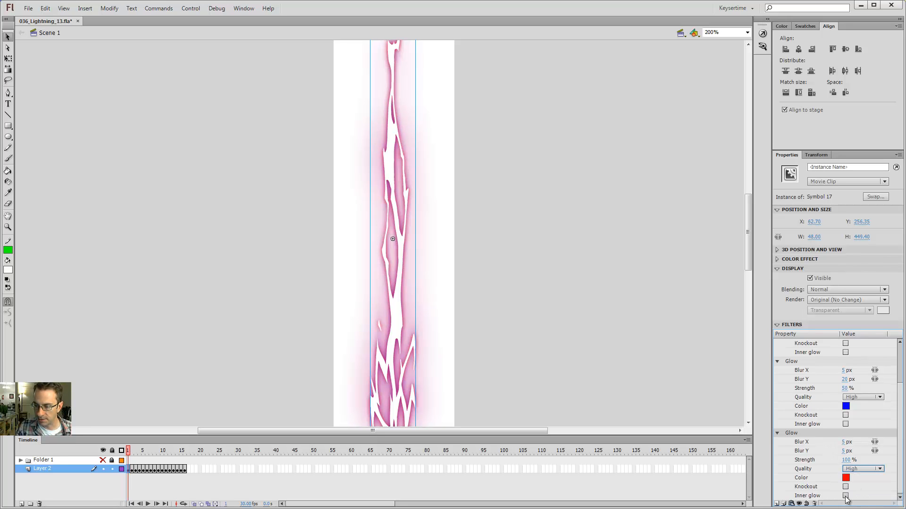
pyautogui.click(845, 496)
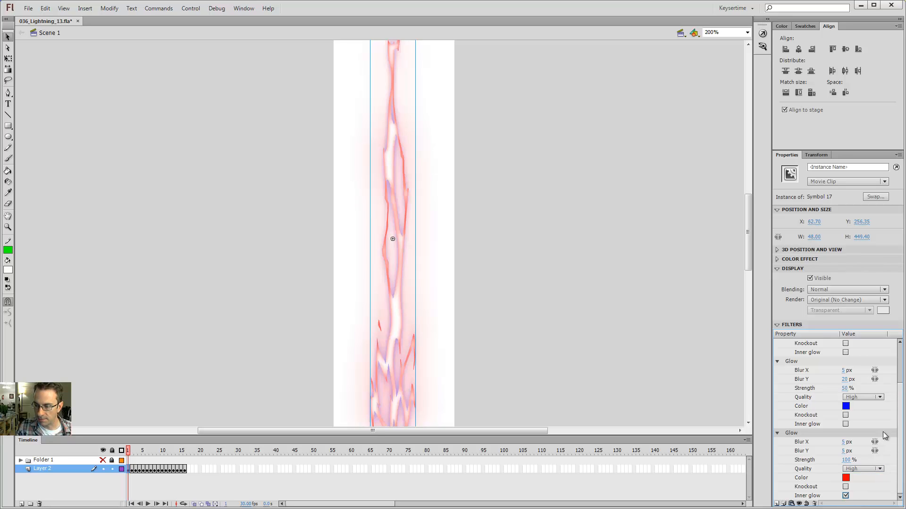
# Try the red inner glow first, between the other two glows, and last in the filter order.
pyautogui.moveTo(796, 434); pyautogui.dragTo(796, 342)
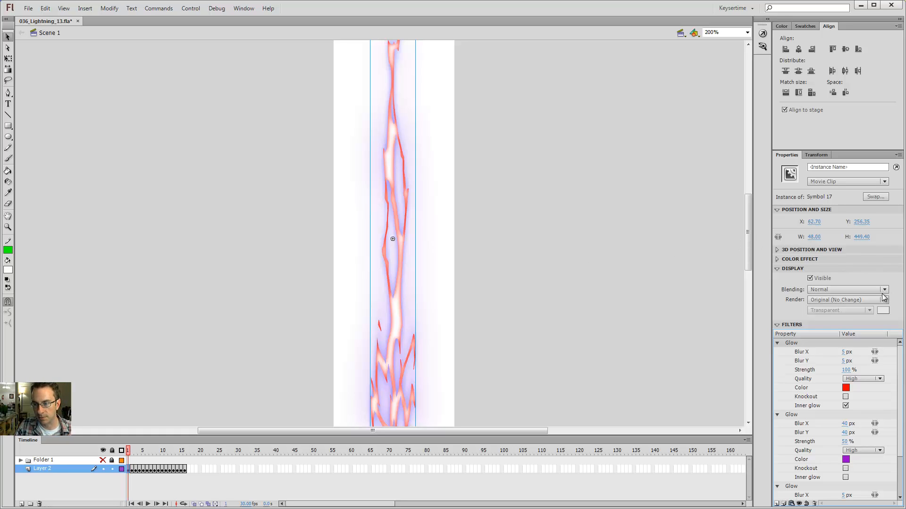
pyautogui.moveTo(811, 430); pyautogui.dragTo(793, 466)
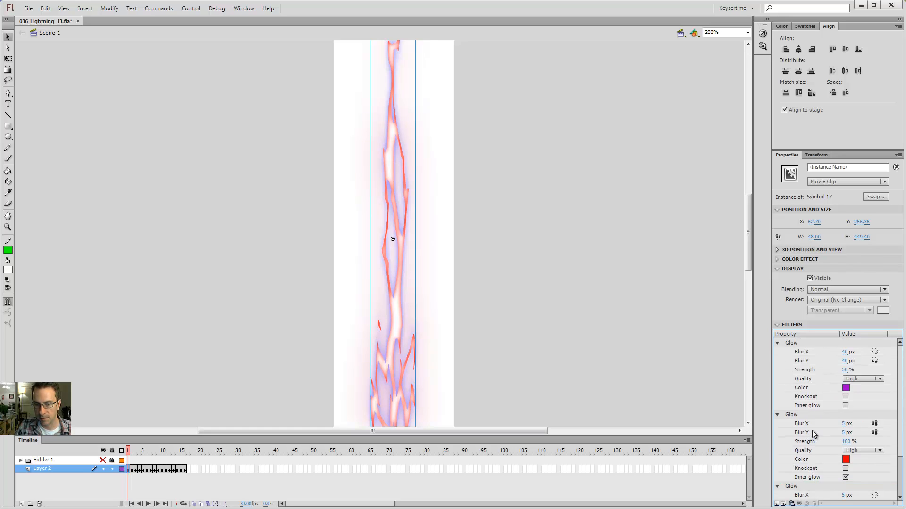
pyautogui.scroll(-2, 813, 432)
pyautogui.moveTo(797, 434); pyautogui.dragTo(798, 478)
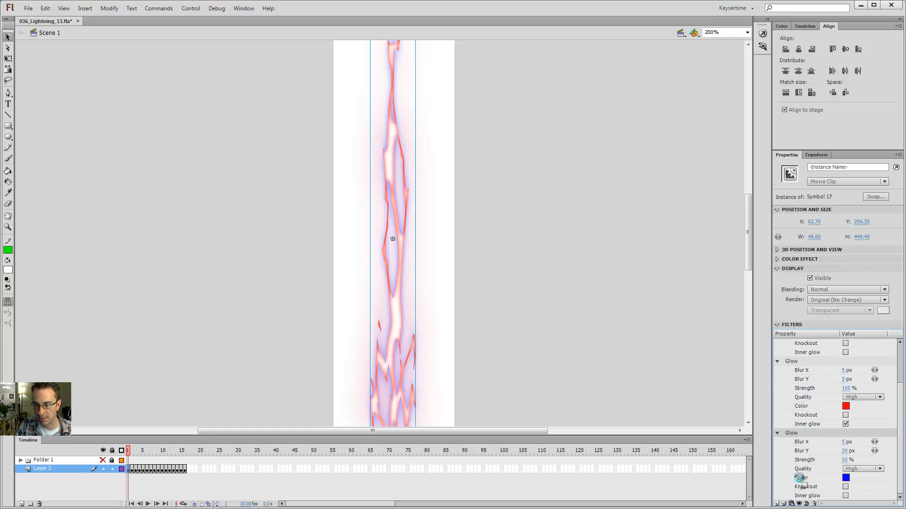
pyautogui.click(804, 364)
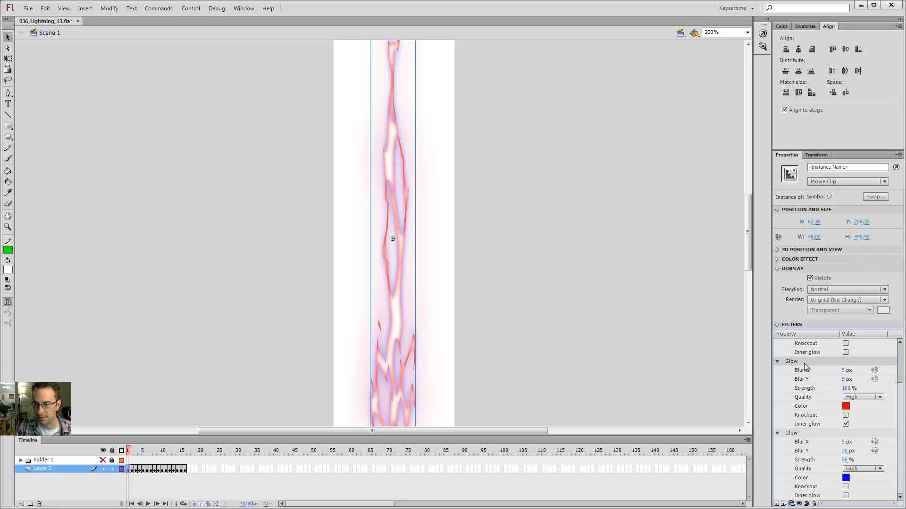
pyautogui.moveTo(804, 367); pyautogui.dragTo(794, 439)
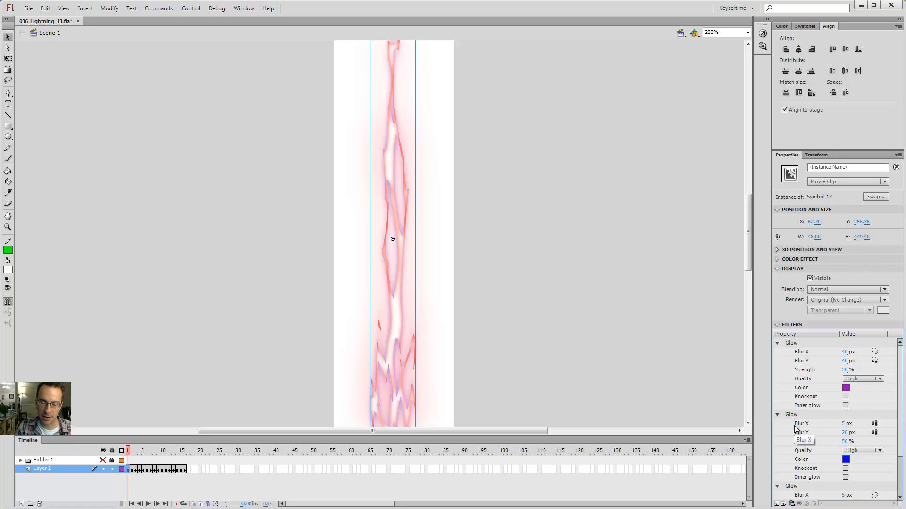
# Move the red inner glow to the start of the filter order and set its color to cyan-blue.
pyautogui.scroll(-2, 795, 436)
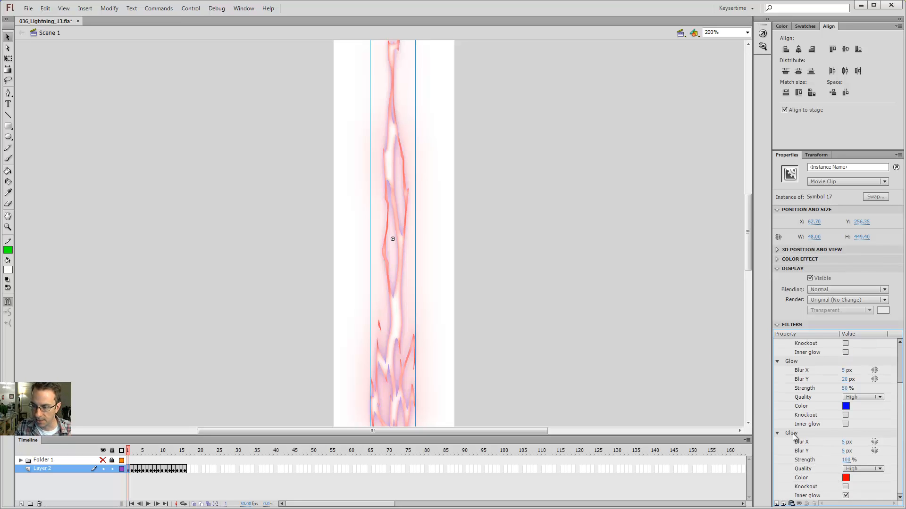
pyautogui.moveTo(793, 434); pyautogui.dragTo(800, 343)
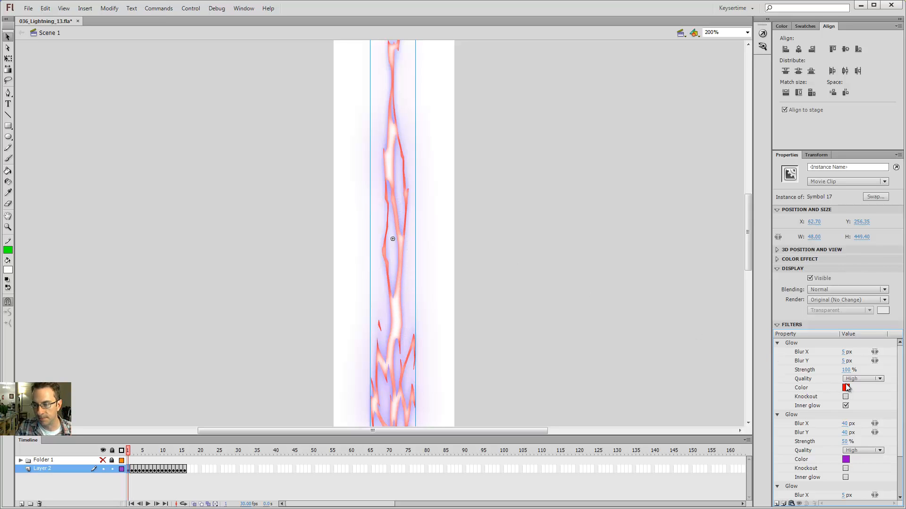
pyautogui.click(846, 388)
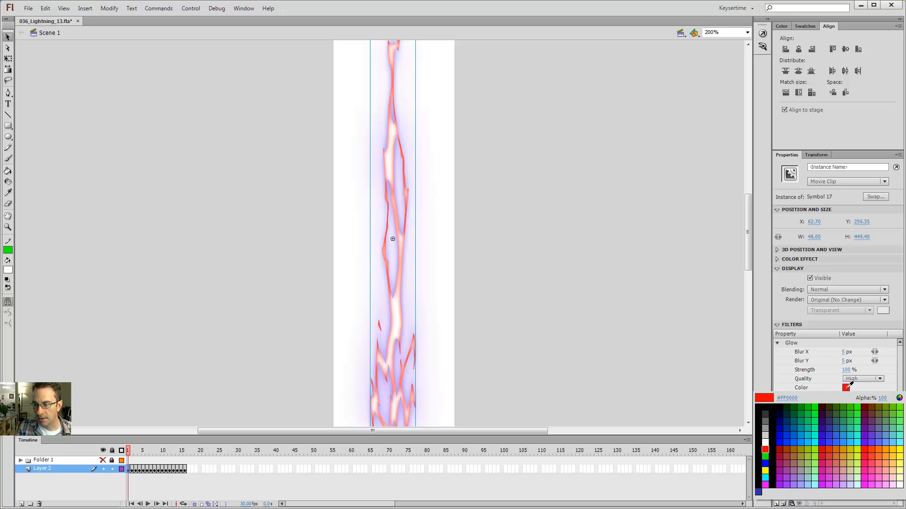
pyautogui.click(812, 431)
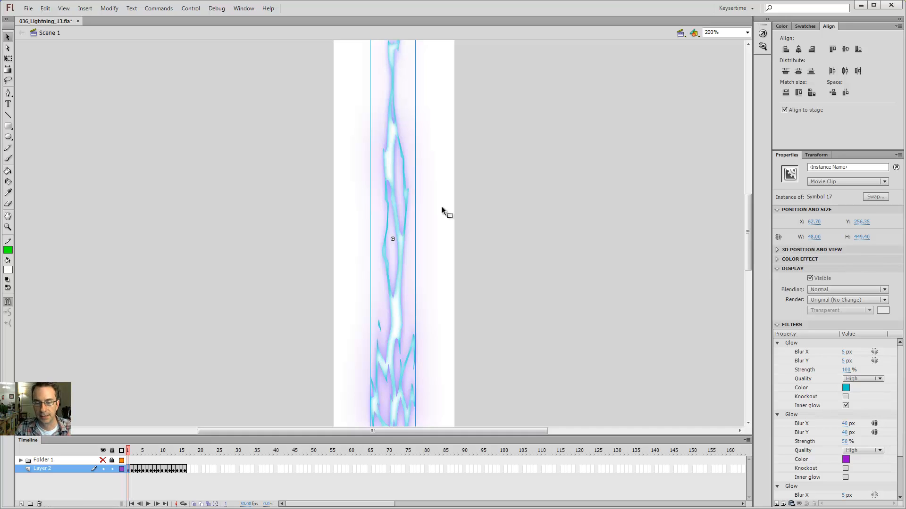
# Try #00CCFF and a darker blue as the color of the lightning clip's inner glow.
pyautogui.press('z')
pyautogui.click(397, 306)
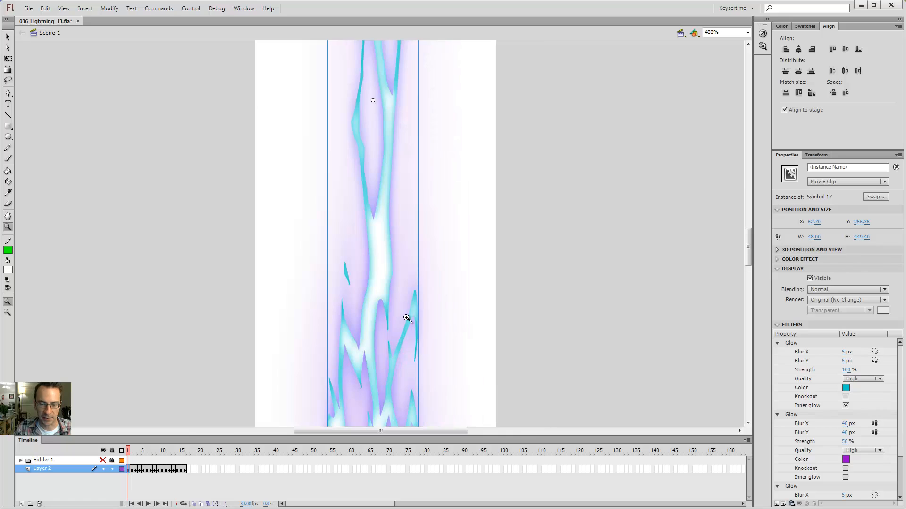
pyautogui.press('v')
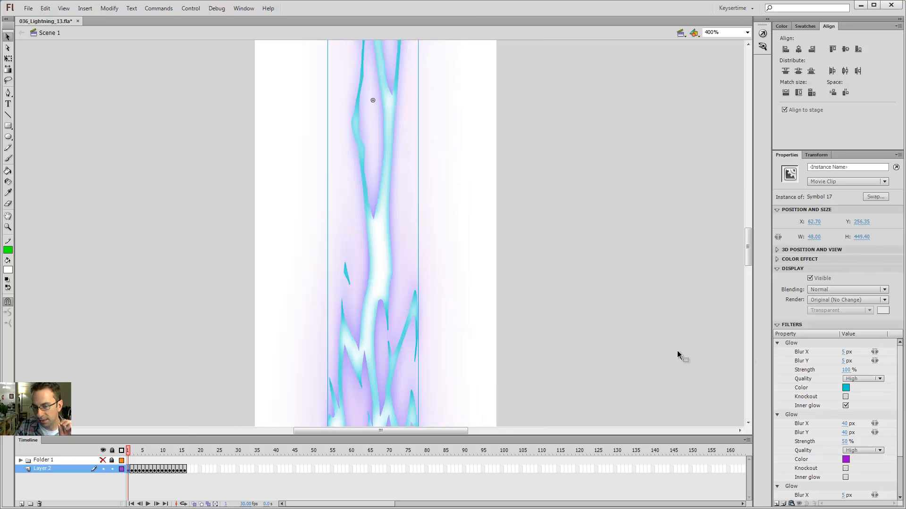
pyautogui.click(845, 388)
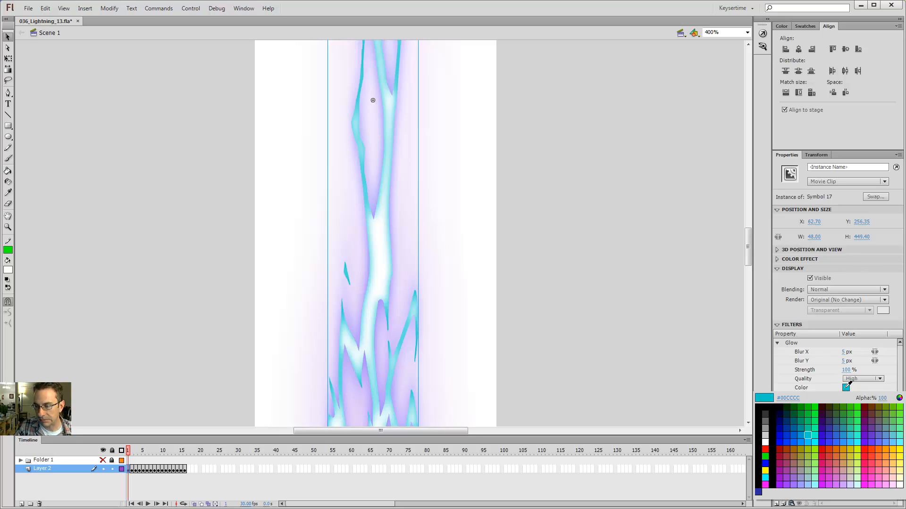
pyautogui.click(811, 441)
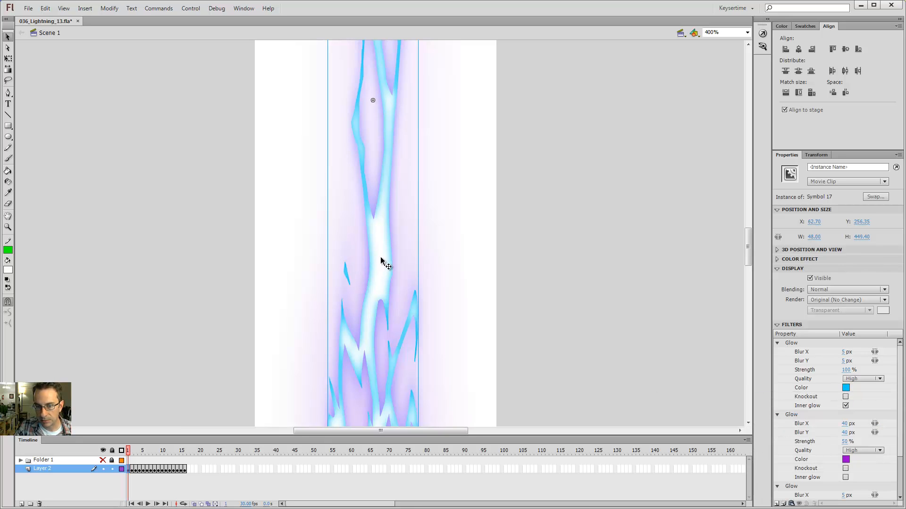
pyautogui.click(844, 390)
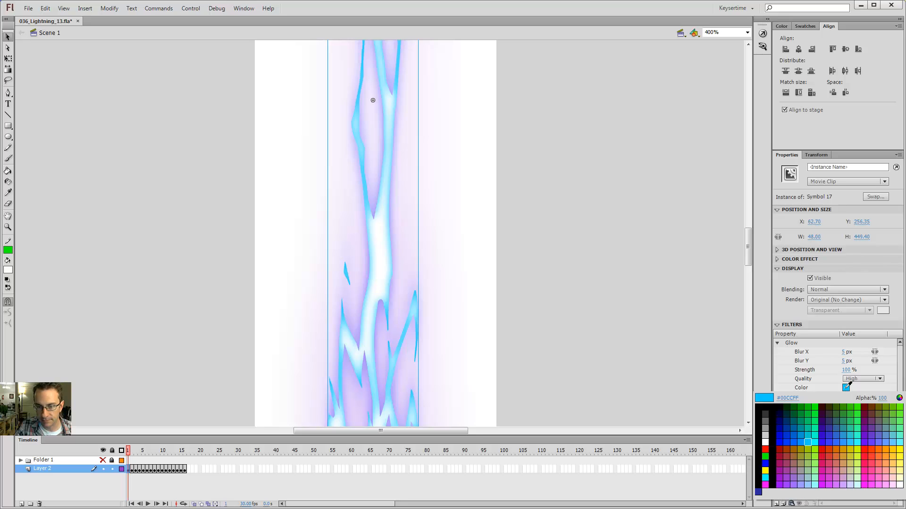
pyautogui.click(800, 445)
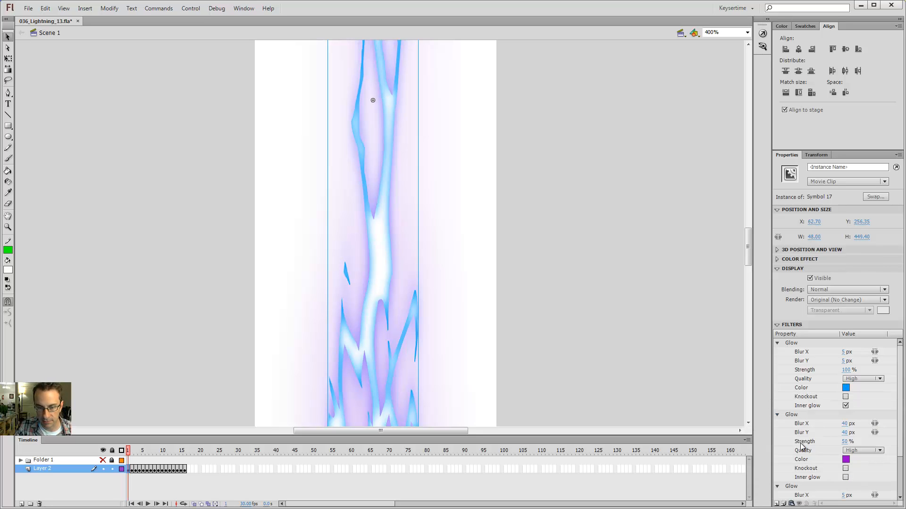
# Set the 40 px outer glow's color to a bluer violet (RGB 107, 0, 204) and save it as a custom color.
pyautogui.click(845, 459)
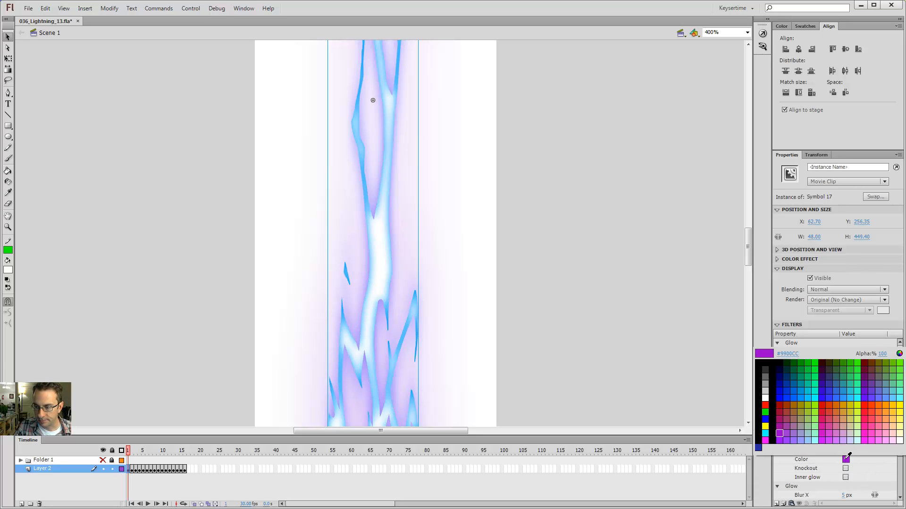
pyautogui.click(899, 355)
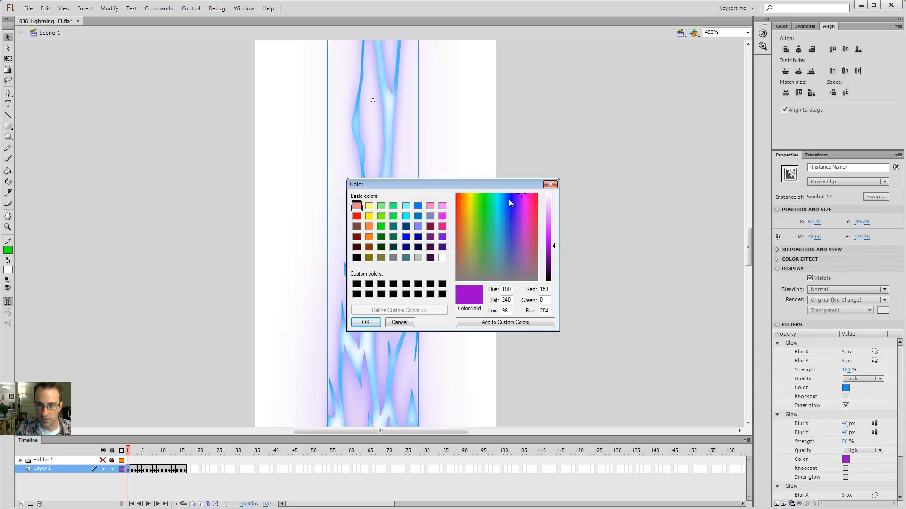
pyautogui.moveTo(521, 194); pyautogui.dragTo(518, 193)
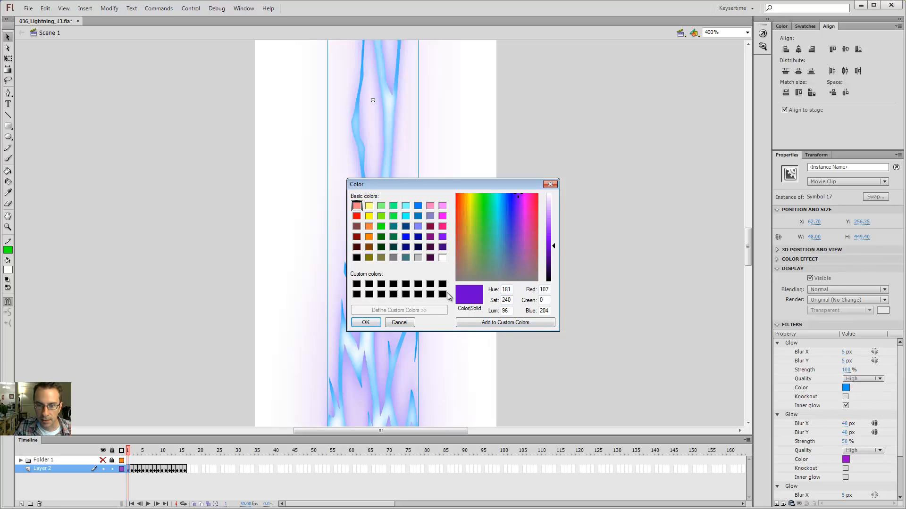
pyautogui.click(481, 322)
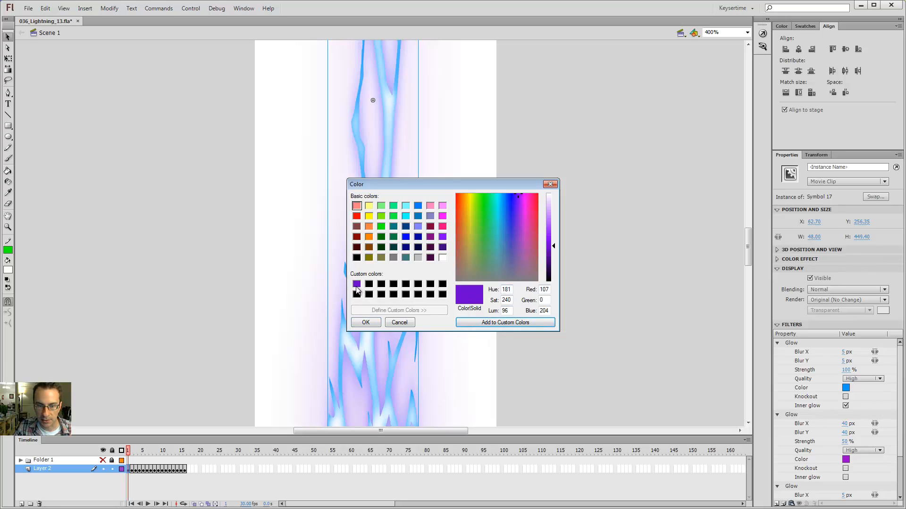
pyautogui.click(356, 285)
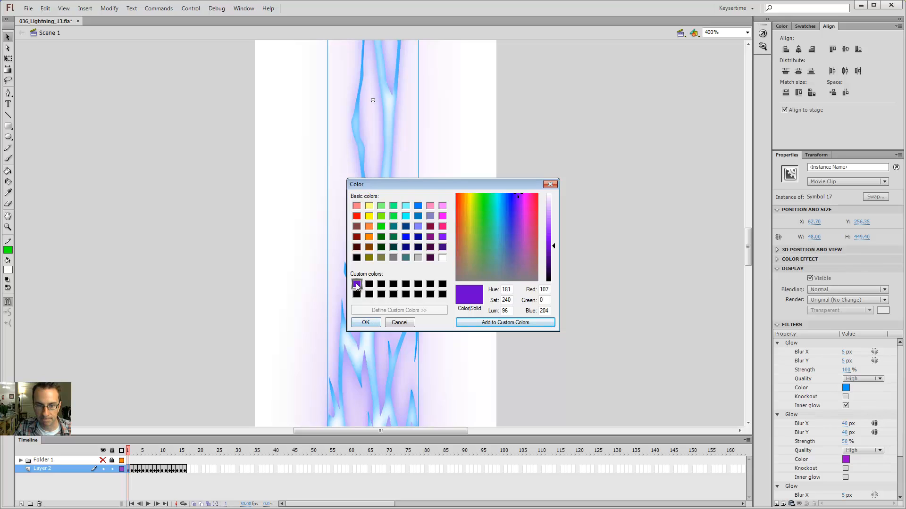
pyautogui.click(366, 322)
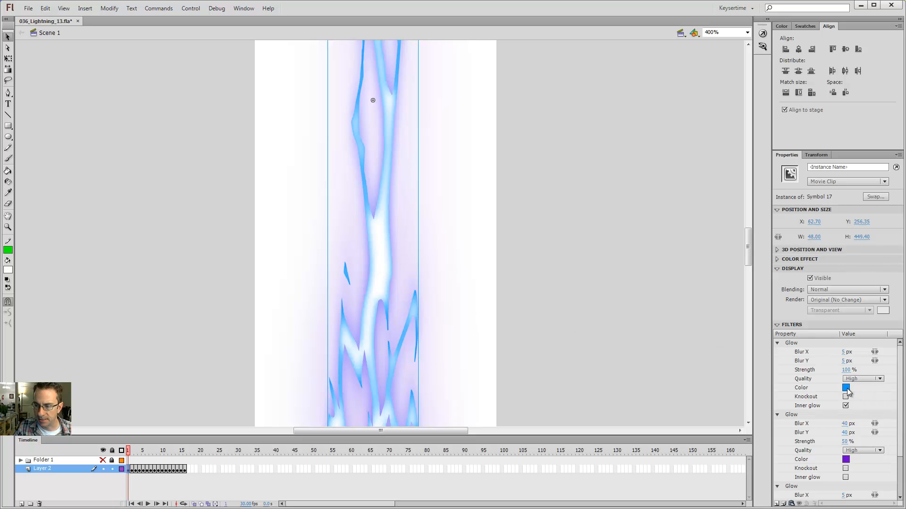
# Set the inner glow's color to bright cyan-blue #00CCFF and check it along the length of the lightning bolt.
pyautogui.click(847, 391)
pyautogui.click(812, 440)
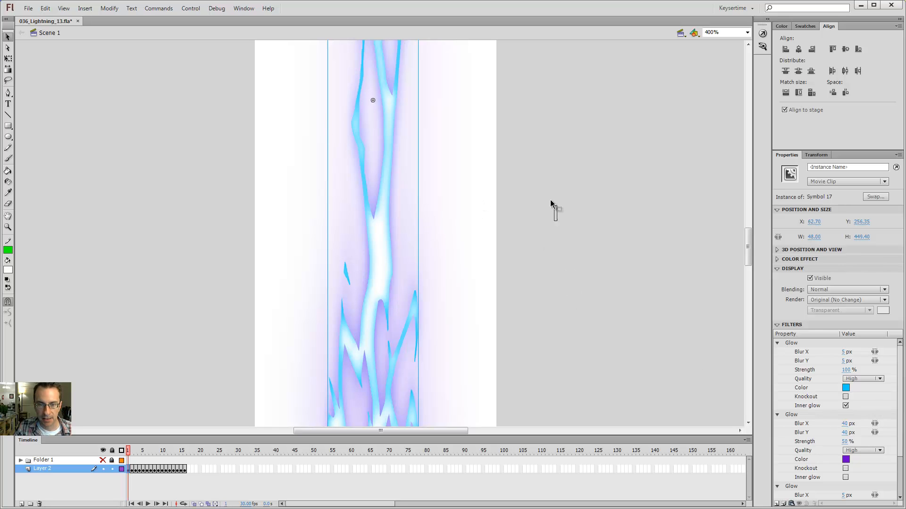
pyautogui.click(522, 208)
pyautogui.moveTo(522, 208); pyautogui.dragTo(533, 346)
pyautogui.moveTo(522, 251); pyautogui.dragTo(544, 386)
pyautogui.moveTo(542, 231); pyautogui.dragTo(531, 329)
pyautogui.click(383, 230)
pyautogui.scroll(3, 409, 262)
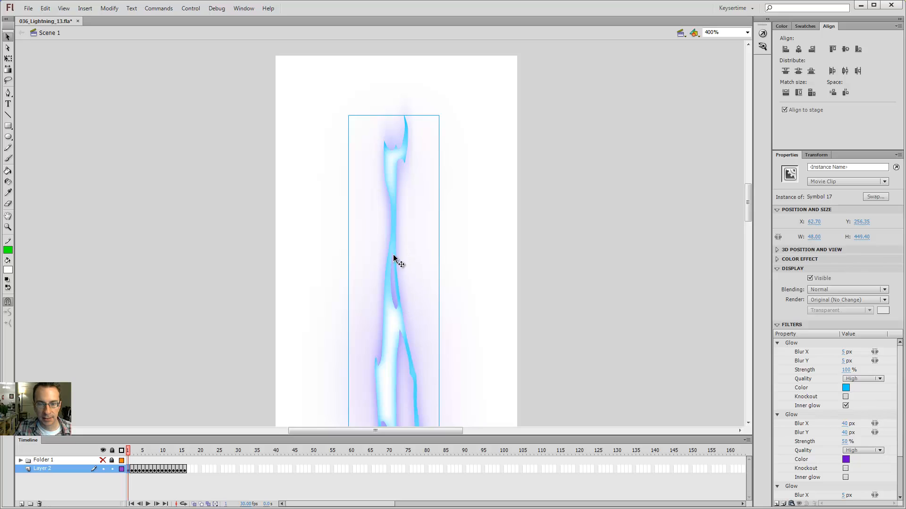
pyautogui.scroll(-5, 396, 330)
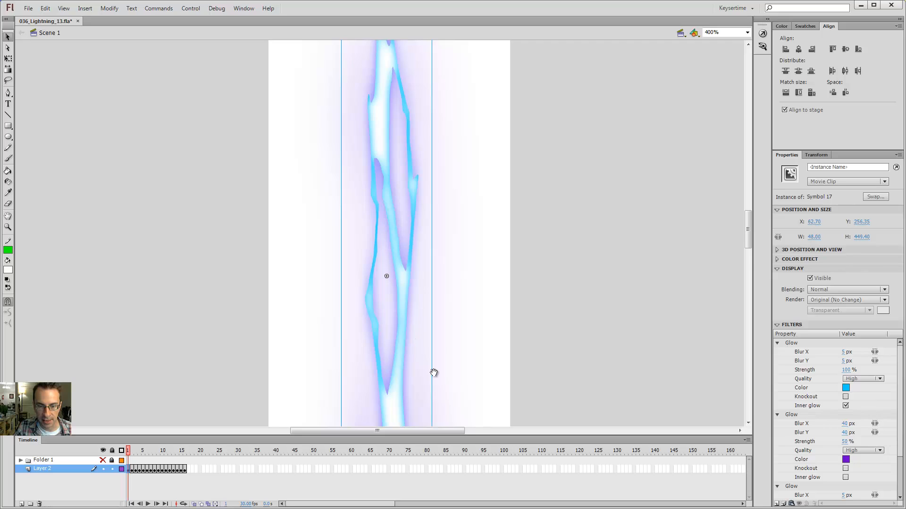
pyautogui.moveTo(479, 352); pyautogui.dragTo(467, 190)
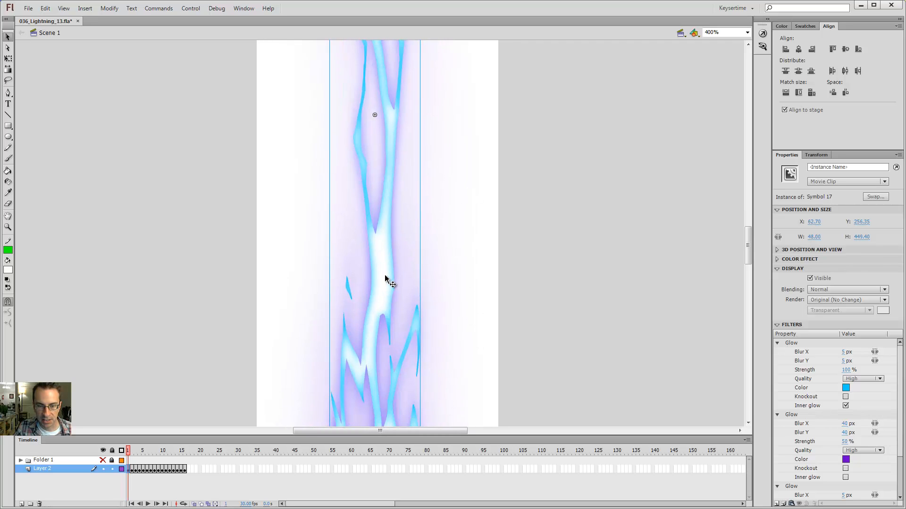
# Set the inner glow to a custom, less saturated cyan-blue (RGB 60, 175, 196).
pyautogui.click(845, 388)
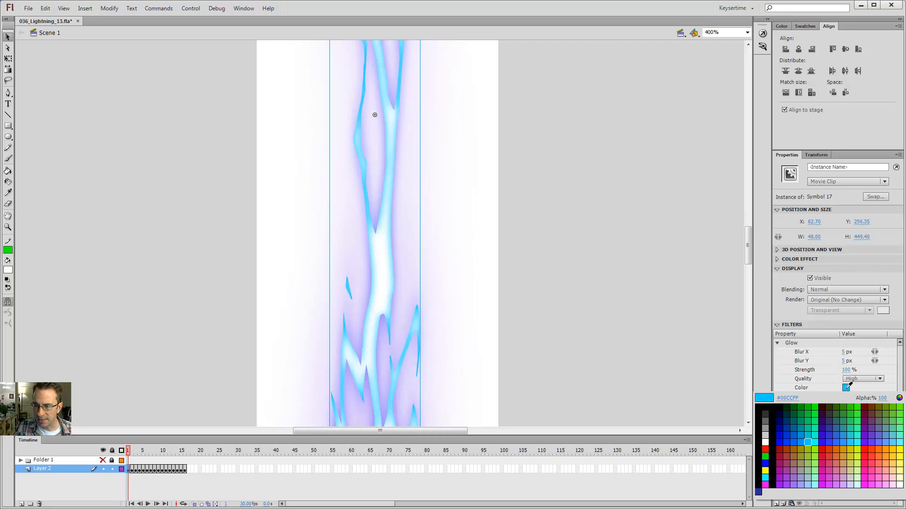
pyautogui.click(899, 398)
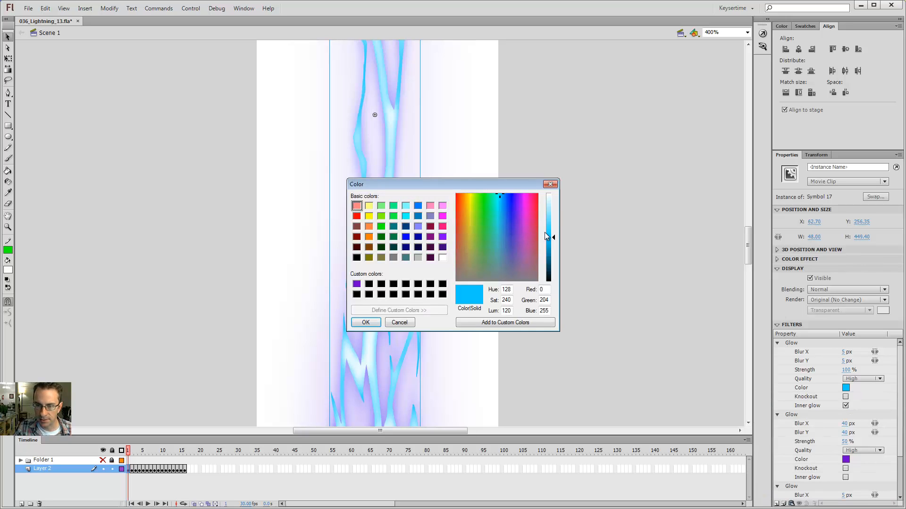
pyautogui.moveTo(500, 225); pyautogui.dragTo(500, 234)
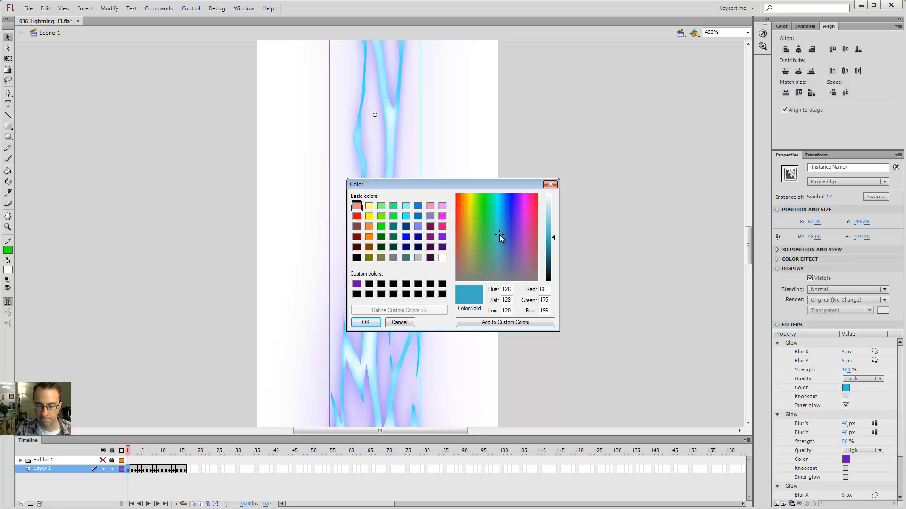
pyautogui.click(370, 325)
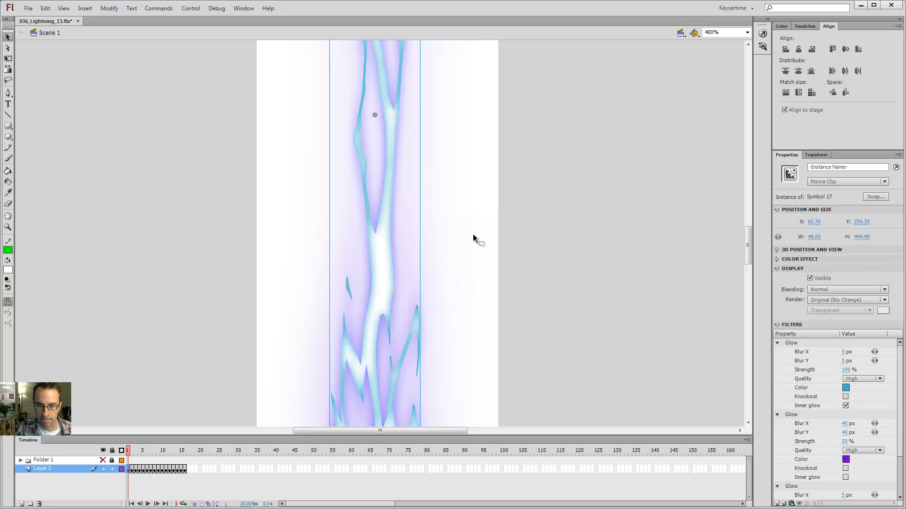
# Examine the muted inner glow along the lightning bolt, both at full size and close up.
pyautogui.moveTo(481, 101); pyautogui.dragTo(487, 285)
pyautogui.moveTo(468, 86); pyautogui.dragTo(446, 158)
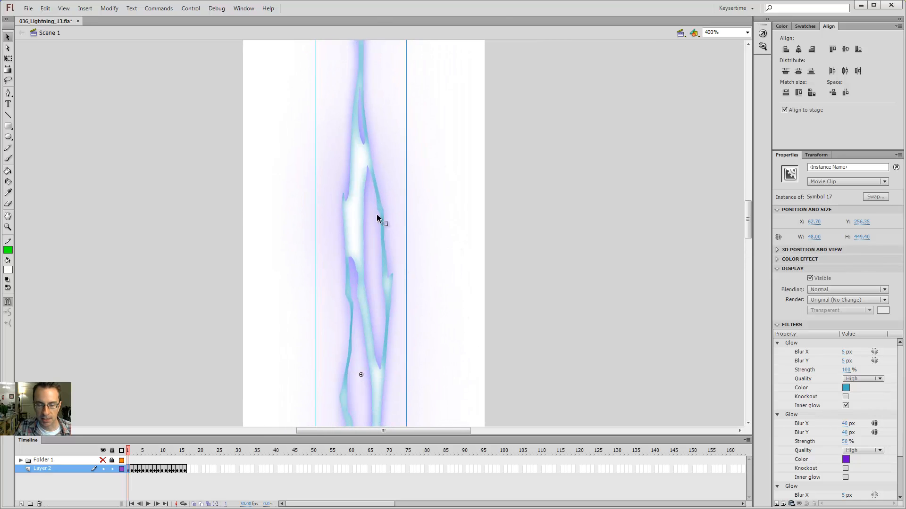
pyautogui.moveTo(356, 173); pyautogui.dragTo(362, 299)
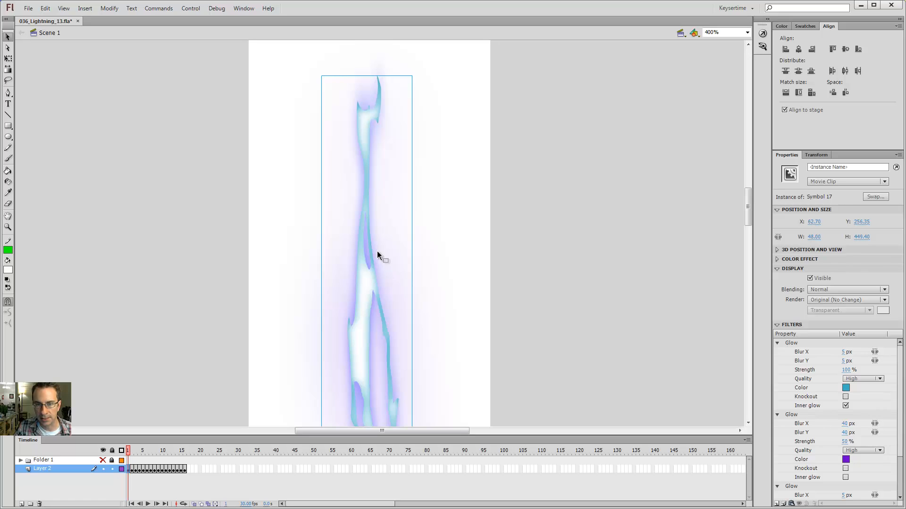
pyautogui.hotkey('ctrl', '-')
pyautogui.hotkey('ctrl', '-')
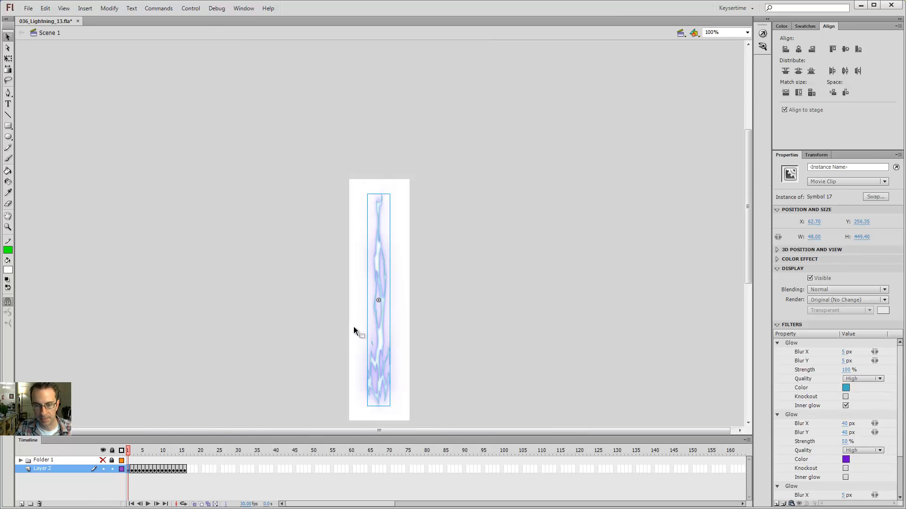
pyautogui.press('z')
pyautogui.click(375, 300)
pyautogui.click(397, 208)
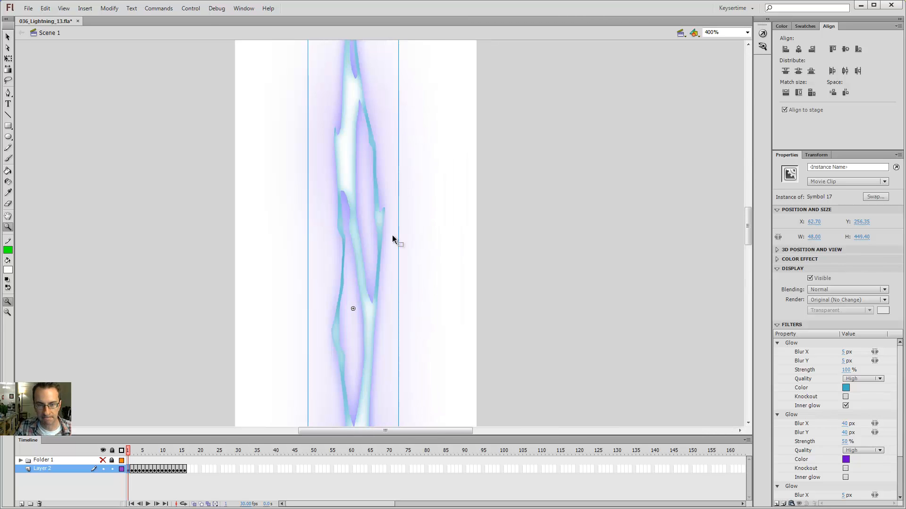
pyautogui.press('v')
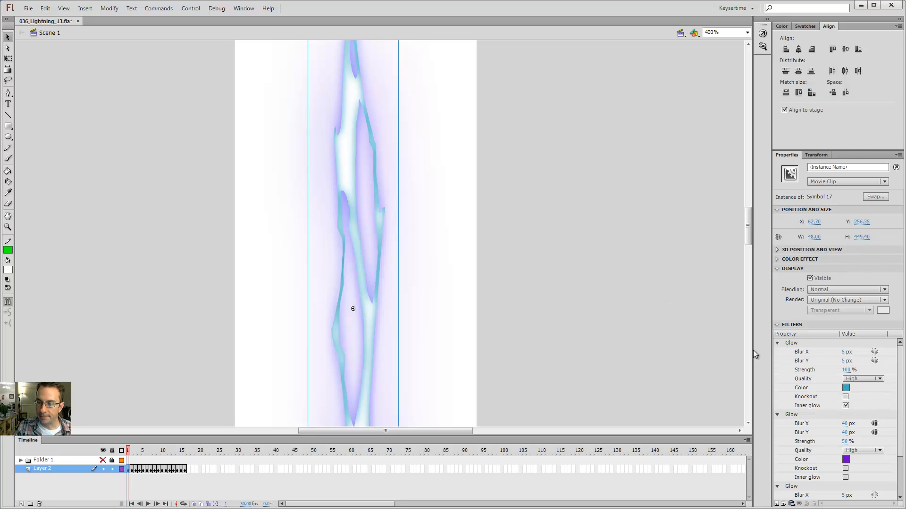
# Add a Blur filter to the lightning clip and move it to the start of the filter order.
pyautogui.click(776, 503)
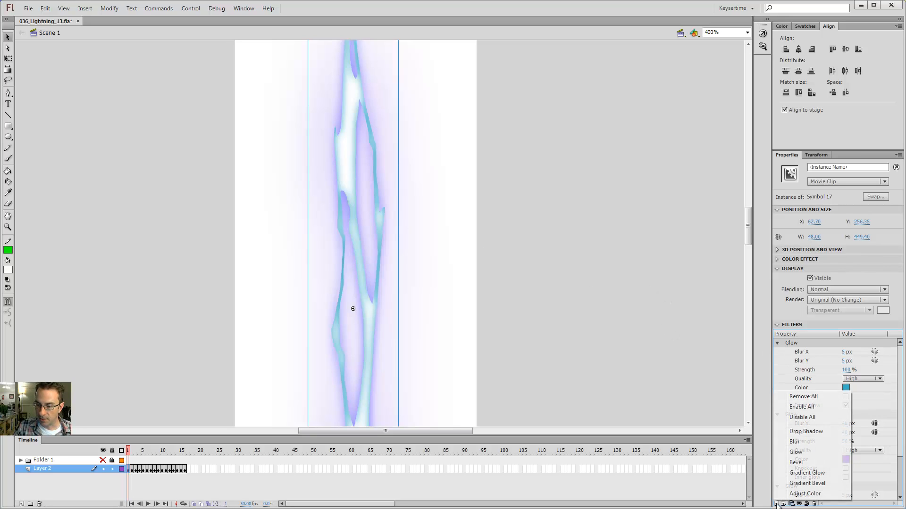
pyautogui.click(797, 441)
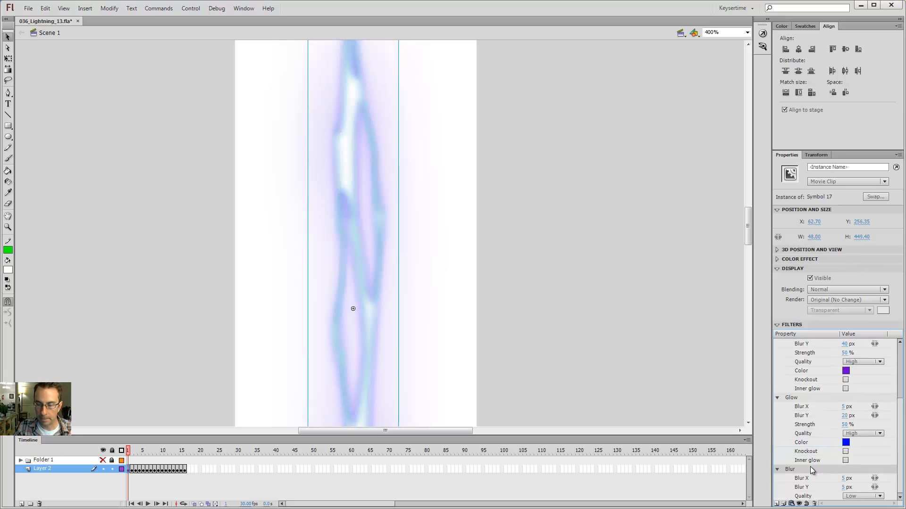
pyautogui.moveTo(797, 468); pyautogui.dragTo(797, 375)
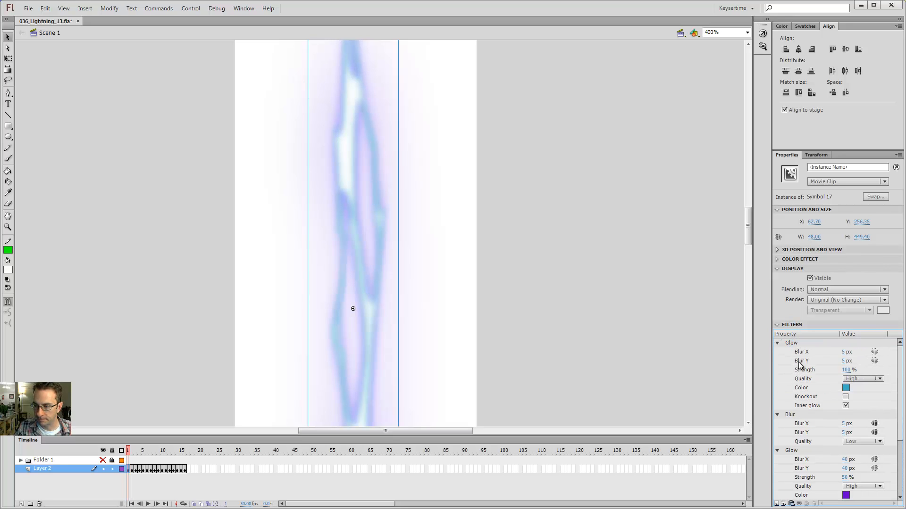
pyautogui.click(794, 414)
pyautogui.moveTo(794, 414); pyautogui.dragTo(796, 346)
# Set the Blur filter to High quality with a Blur X of 0 px.
pyautogui.click(850, 371)
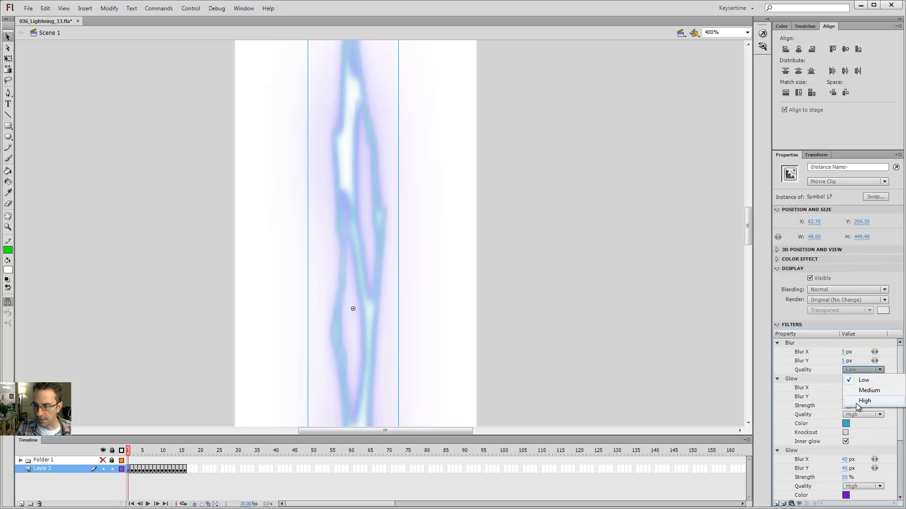
pyautogui.click(852, 401)
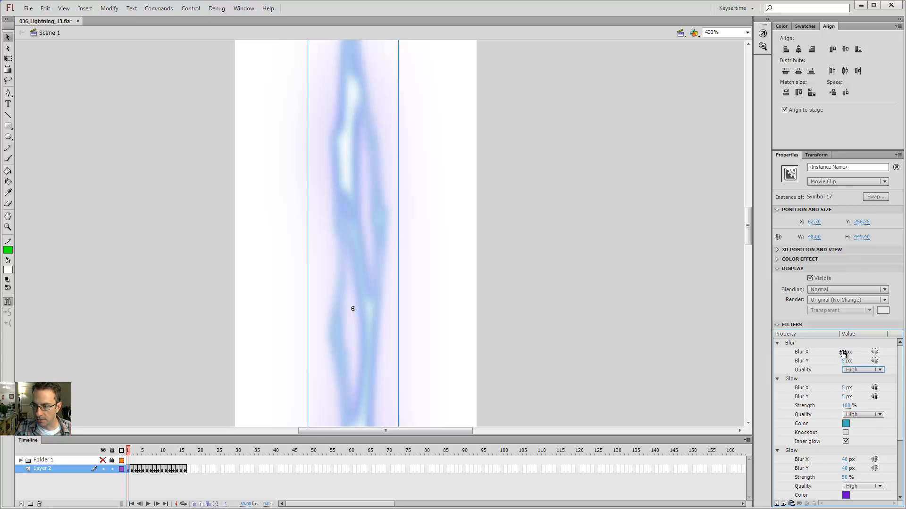
pyautogui.click(843, 352)
pyautogui.write('0')
pyautogui.press('Return')
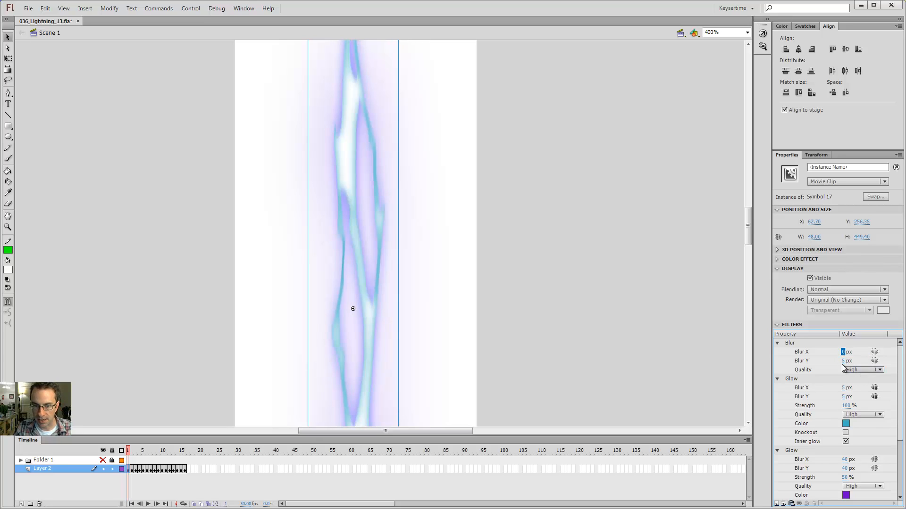
# Examine the vertical blur along the lightning bolt, both close up and at a smaller scale.
pyautogui.click(522, 186)
pyautogui.moveTo(446, 232); pyautogui.dragTo(450, 290)
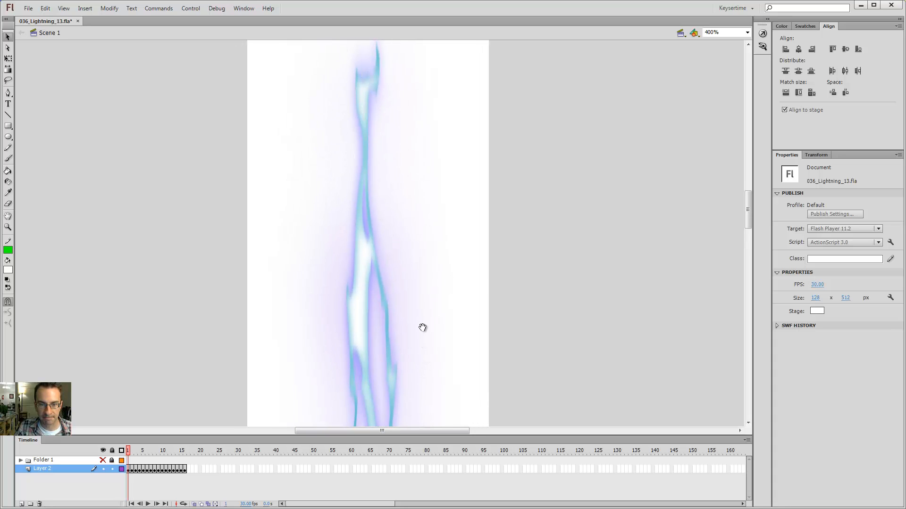
pyautogui.moveTo(423, 328); pyautogui.dragTo(411, 196)
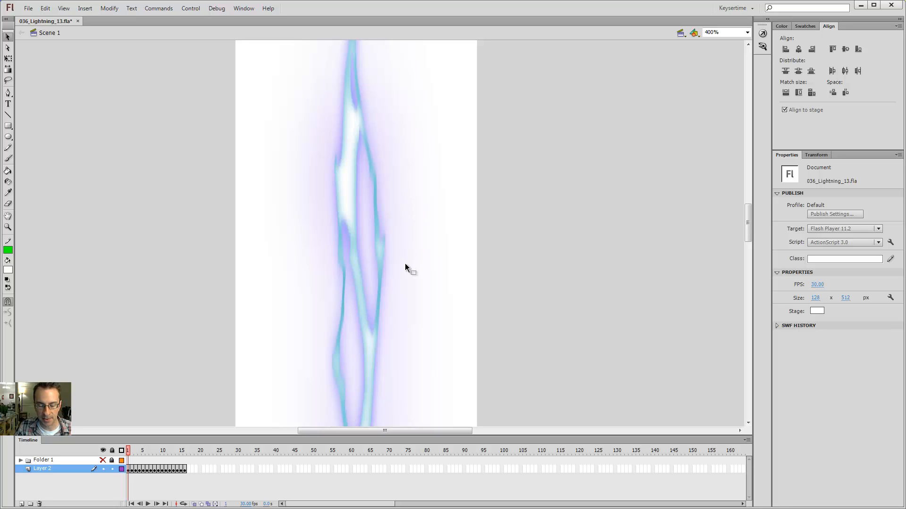
pyautogui.hotkey('ctrl', '-')
pyautogui.moveTo(417, 320); pyautogui.dragTo(453, 265)
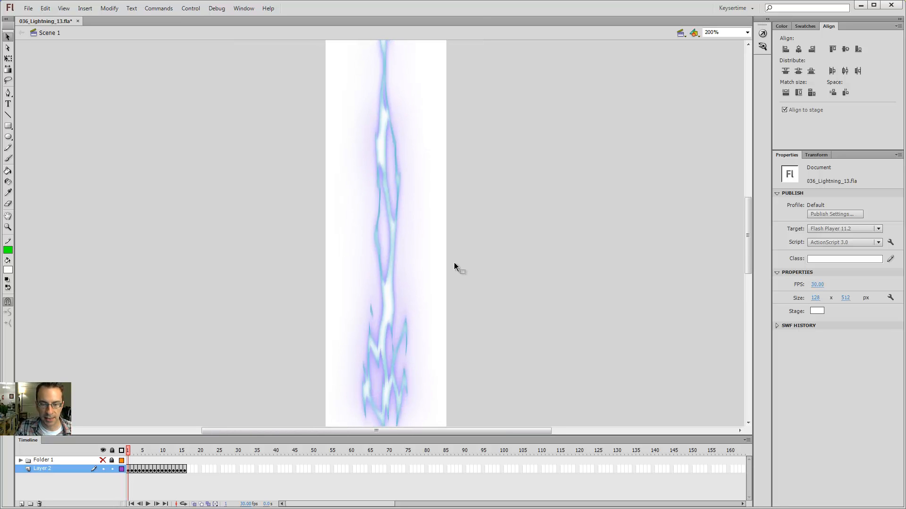
pyautogui.press('z')
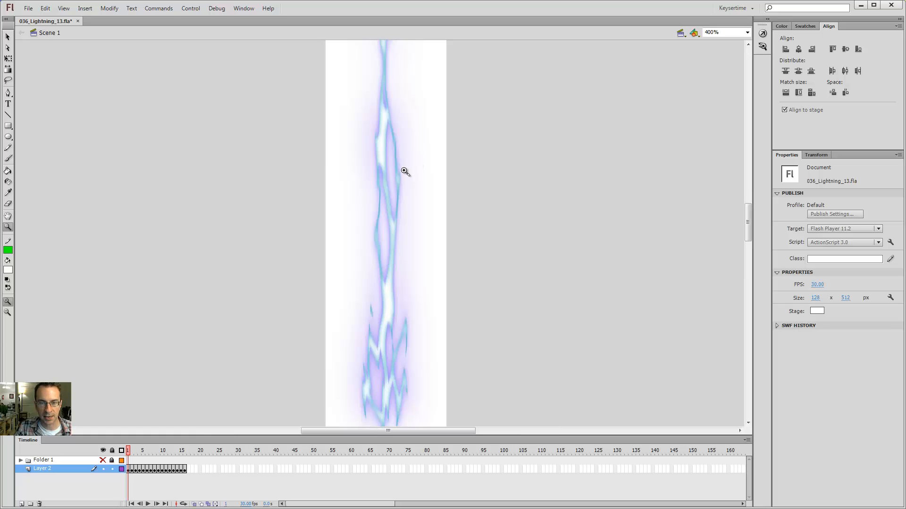
pyautogui.click(405, 172)
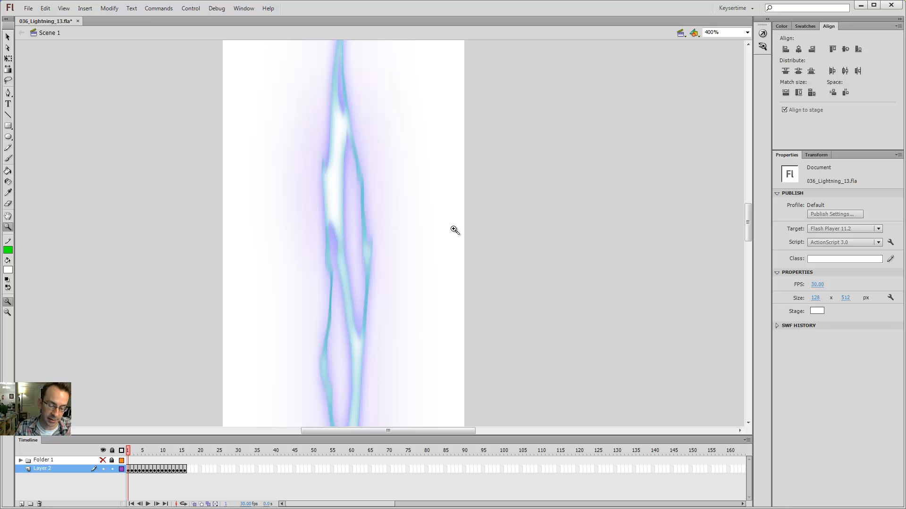
pyautogui.hotkey('ctrl', '-')
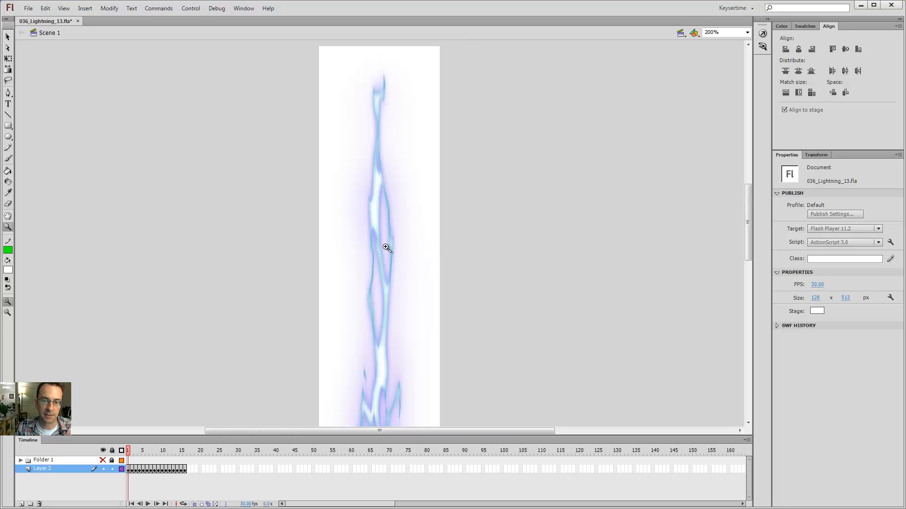
# Inspect the blurred lightning's middle strands and lower forks close up on the white stage.
pyautogui.press('v')
pyautogui.click(372, 214)
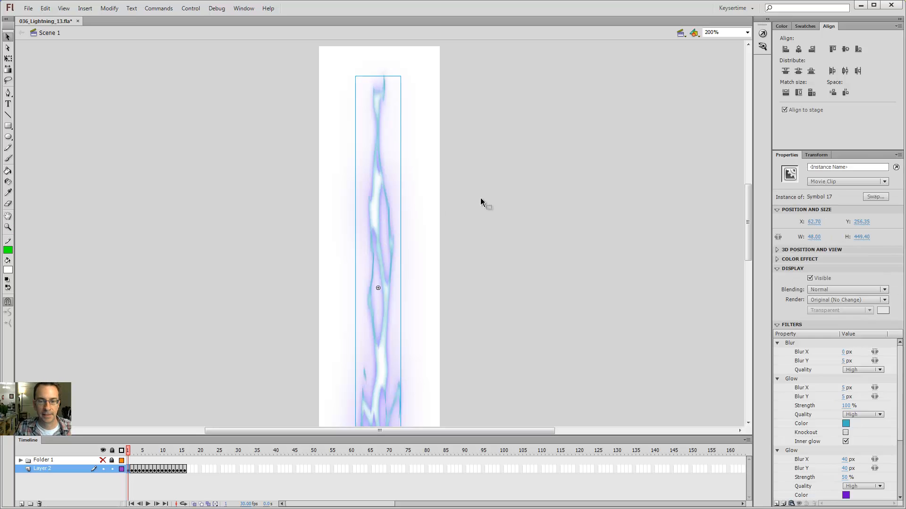
pyautogui.click(480, 197)
pyautogui.press('z')
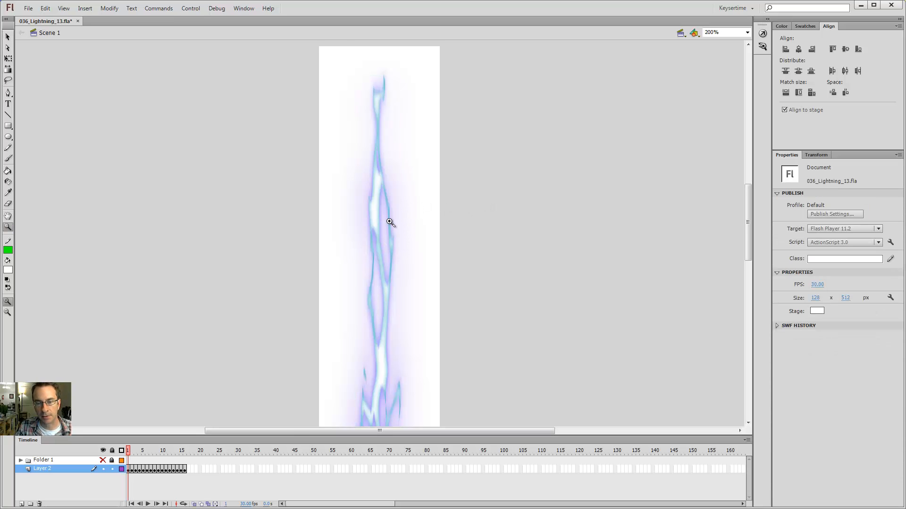
pyautogui.click(390, 222)
pyautogui.moveTo(413, 273); pyautogui.dragTo(405, 162)
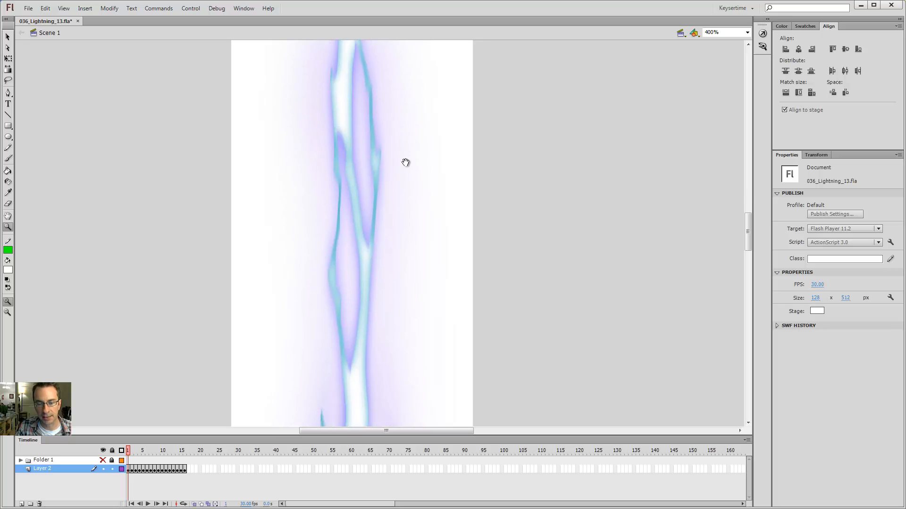
pyautogui.moveTo(422, 257)
pyautogui.mouseDown()
pyautogui.moveTo(426, 151)
pyautogui.moveTo(435, 176)
pyautogui.moveTo(426, 109)
pyautogui.mouseUp()
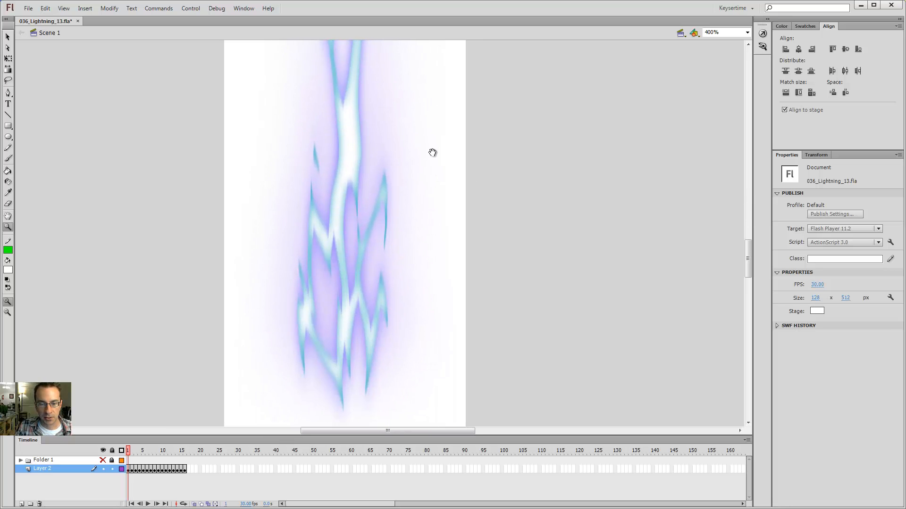
pyautogui.moveTo(432, 151); pyautogui.dragTo(432, 285)
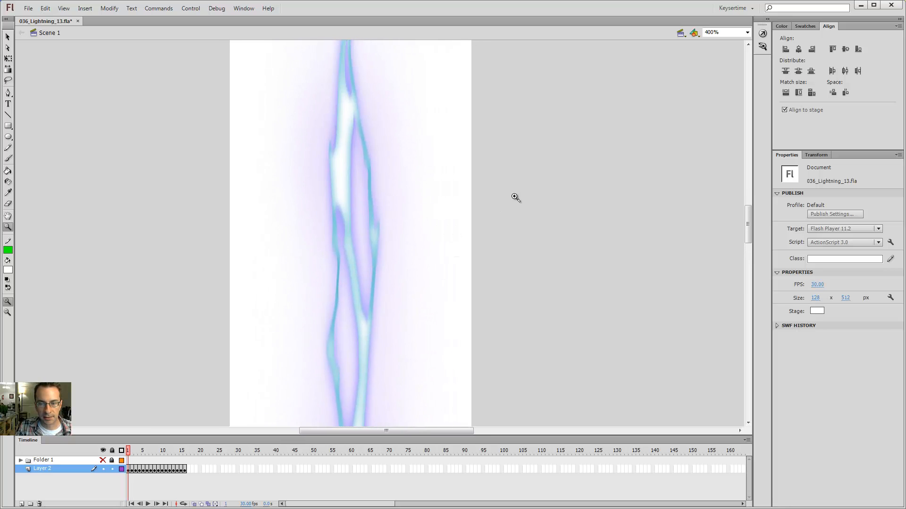
pyautogui.hscroll(5, 493, 220)
pyautogui.press('v')
pyautogui.hotkey('ctrl', '-')
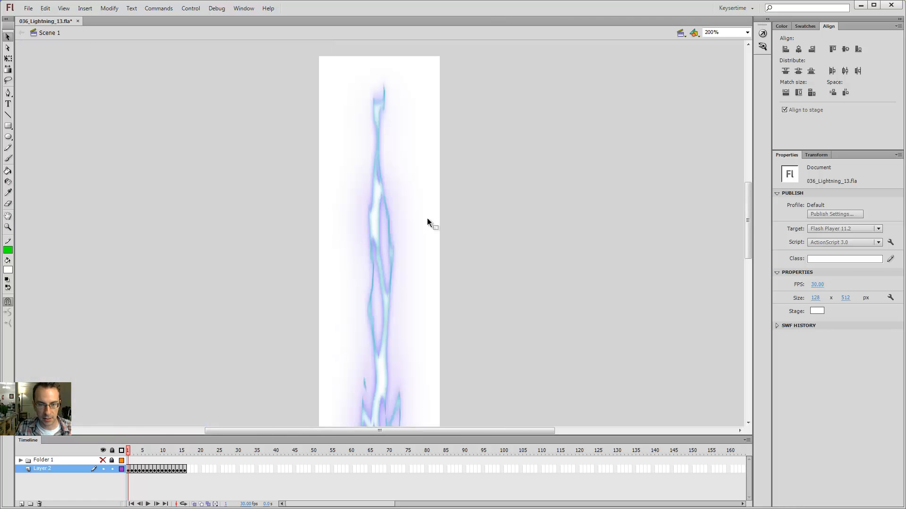
# Set the stage colour to black and examine the lightning's merging branches close up against it.
pyautogui.click(817, 311)
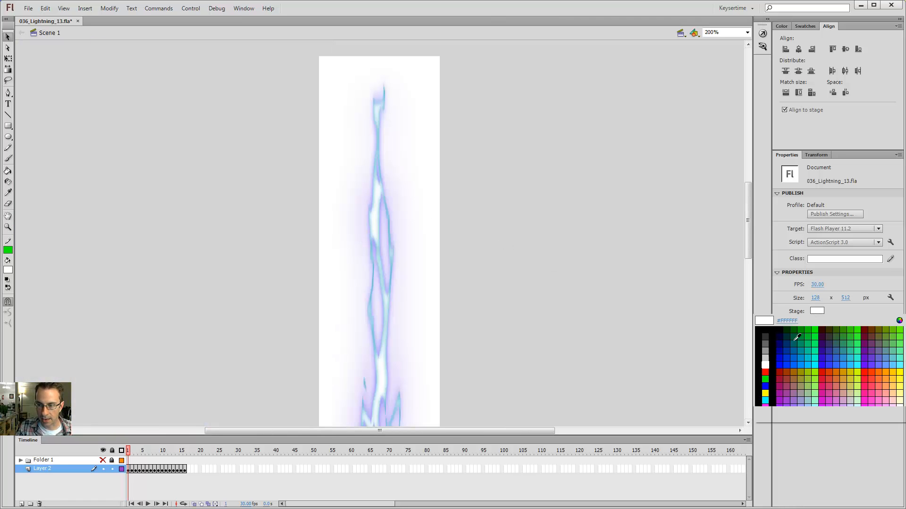
pyautogui.click(760, 333)
pyautogui.moveTo(529, 328); pyautogui.dragTo(493, 290)
pyautogui.press('z')
pyautogui.click(412, 259)
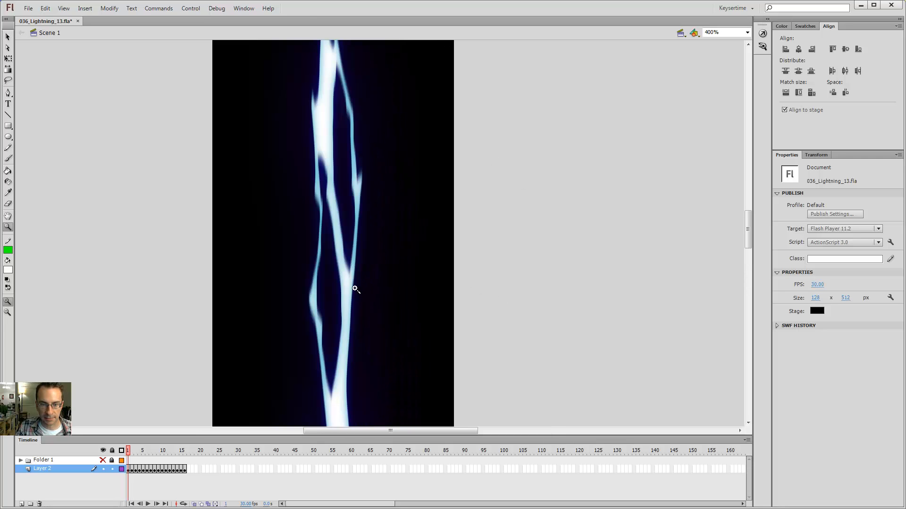
pyautogui.press('v')
pyautogui.press('z')
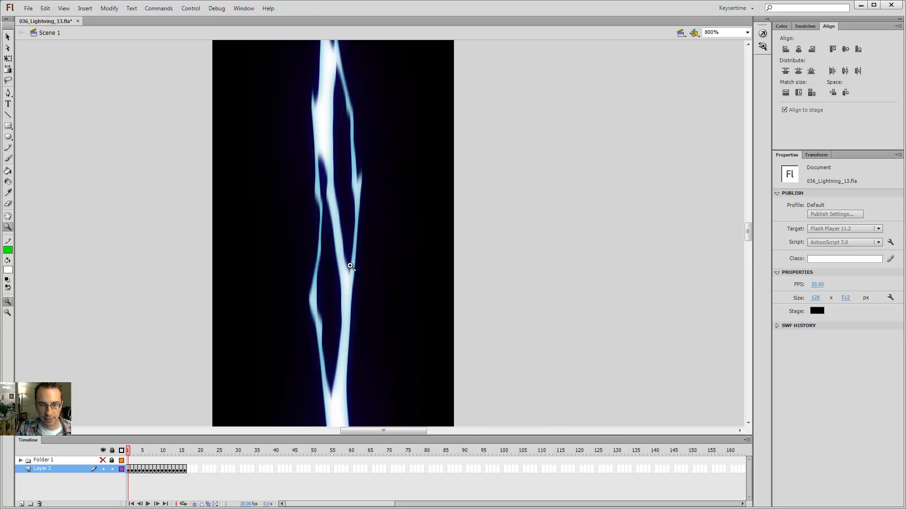
pyautogui.click(354, 260)
pyautogui.click(357, 259)
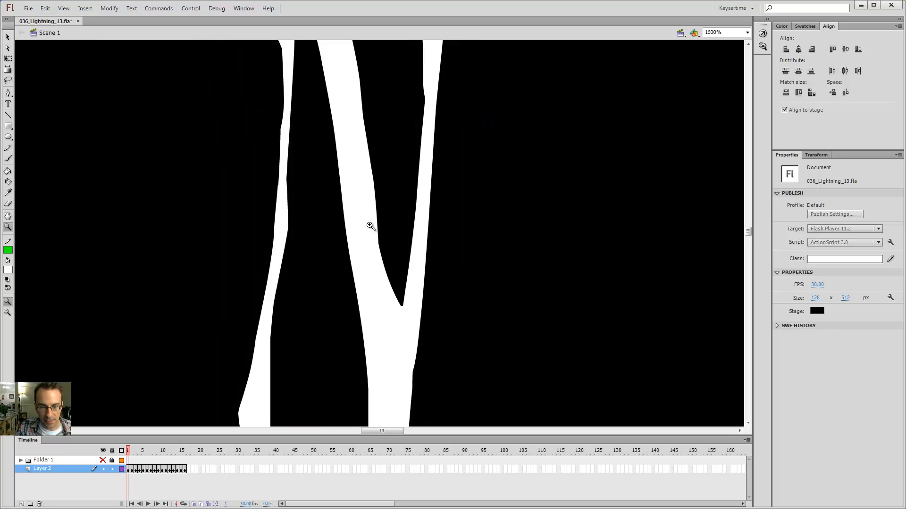
pyautogui.keyDown('alt'); pyautogui.click(398, 258); pyautogui.keyUp('alt')
pyautogui.press('v')
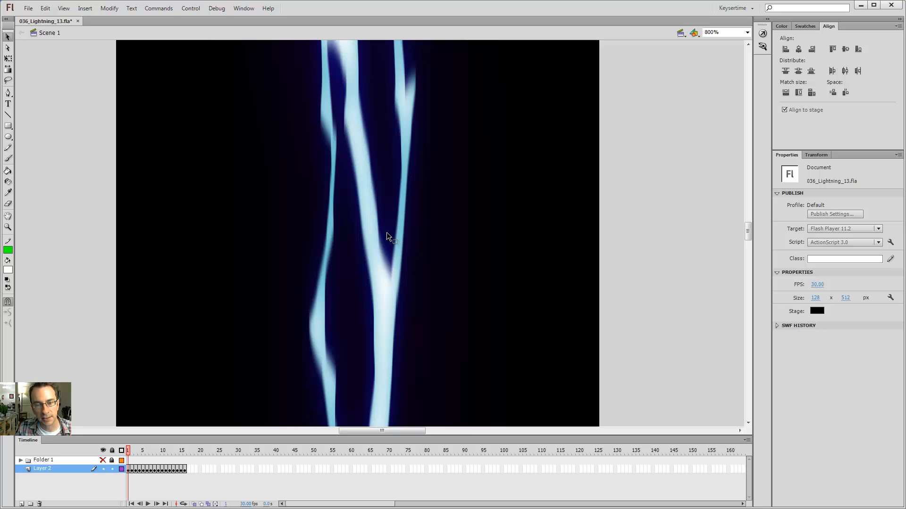
pyautogui.hotkey('ctrl', '-')
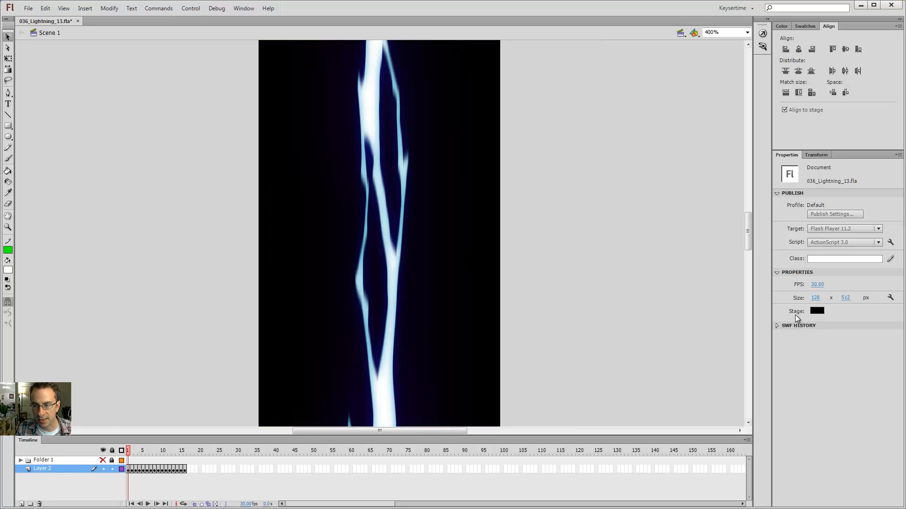
# Set the stage colour back to white and view the whole lightning bolt at reduced scale.
pyautogui.click(819, 308)
pyautogui.click(764, 369)
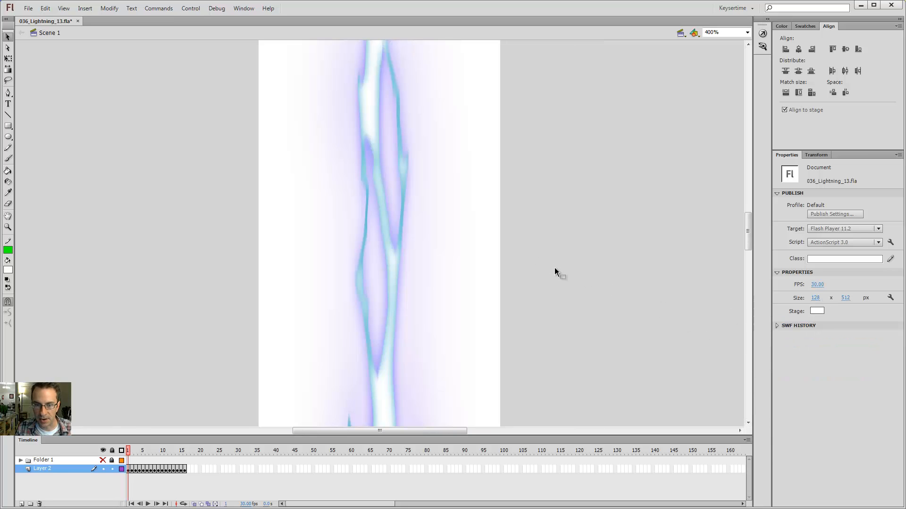
pyautogui.hotkey('ctrl', '-')
pyautogui.hotkey('ctrl', '-')
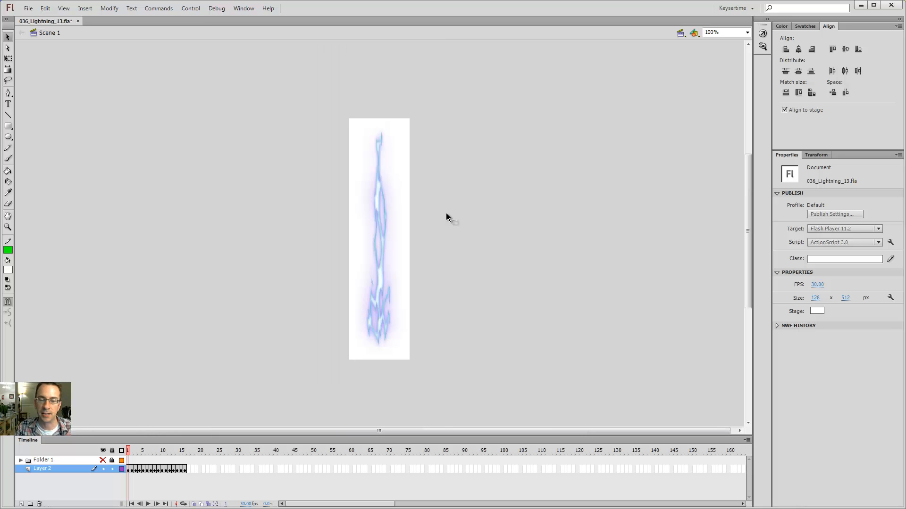
pyautogui.click(416, 224)
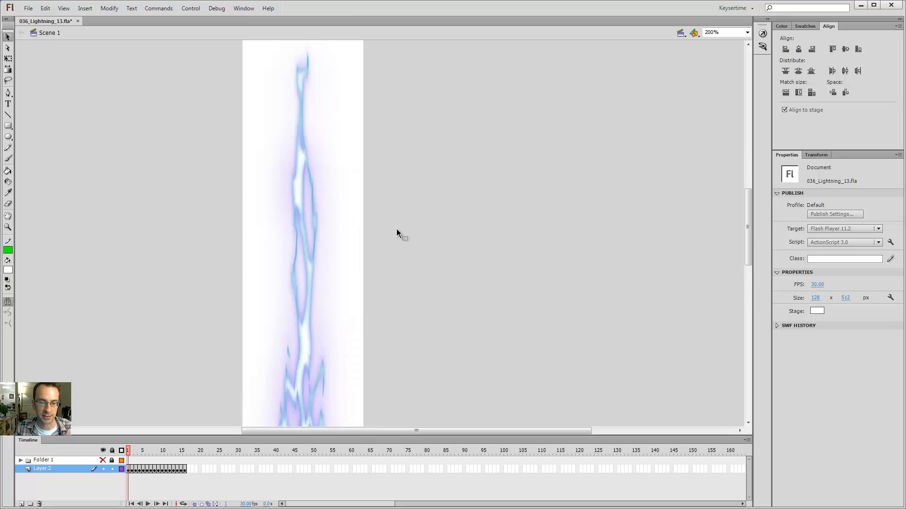
pyautogui.moveTo(397, 231); pyautogui.dragTo(459, 200)
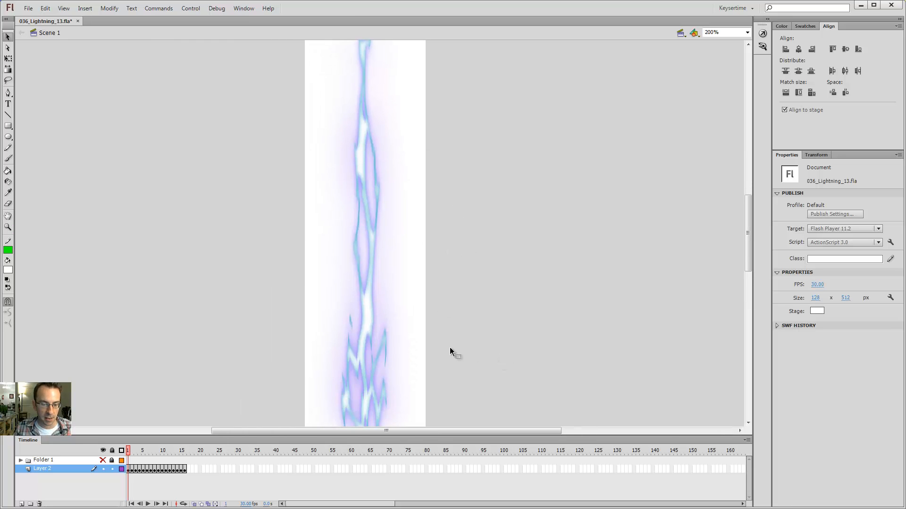
# Deselect the lightning clip and set the document's stage colour to black.
pyautogui.click(370, 293)
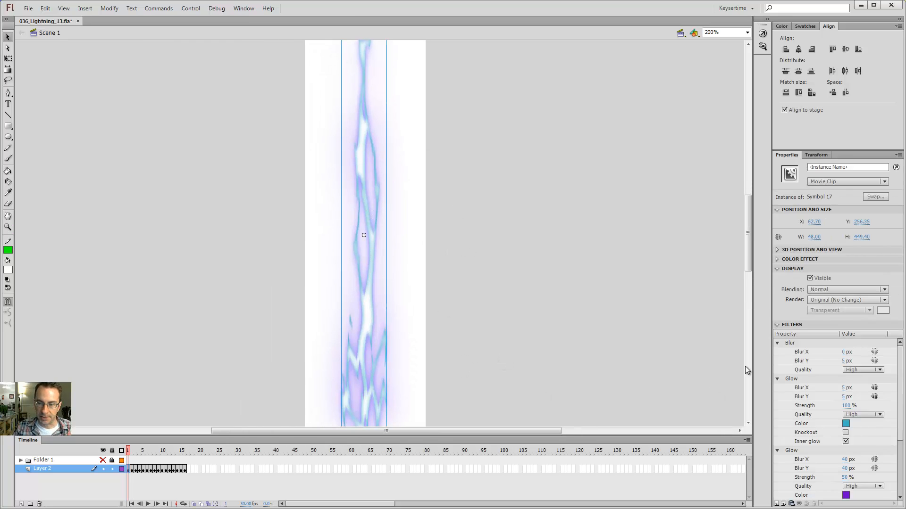
pyautogui.moveTo(129, 452)
pyautogui.mouseDown()
pyautogui.moveTo(159, 454)
pyautogui.moveTo(128, 461)
pyautogui.mouseUp()
pyautogui.click(551, 349)
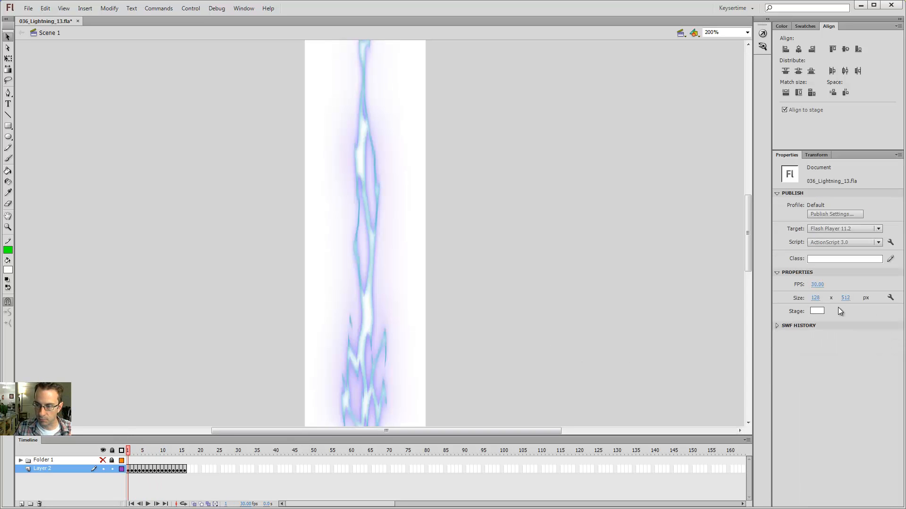
pyautogui.click(816, 311)
pyautogui.click(759, 330)
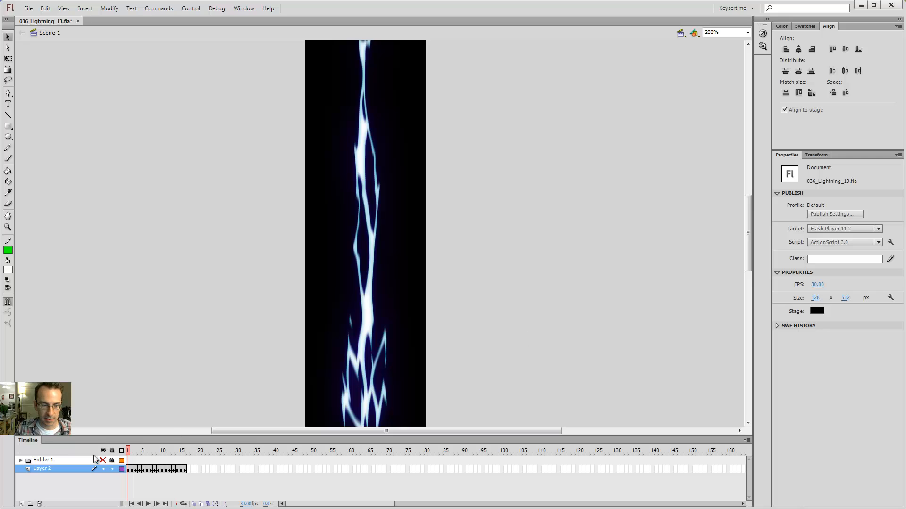
pyautogui.moveTo(128, 455)
pyautogui.mouseDown()
pyautogui.moveTo(168, 454)
pyautogui.moveTo(111, 452)
pyautogui.moveTo(130, 452)
pyautogui.mouseUp()
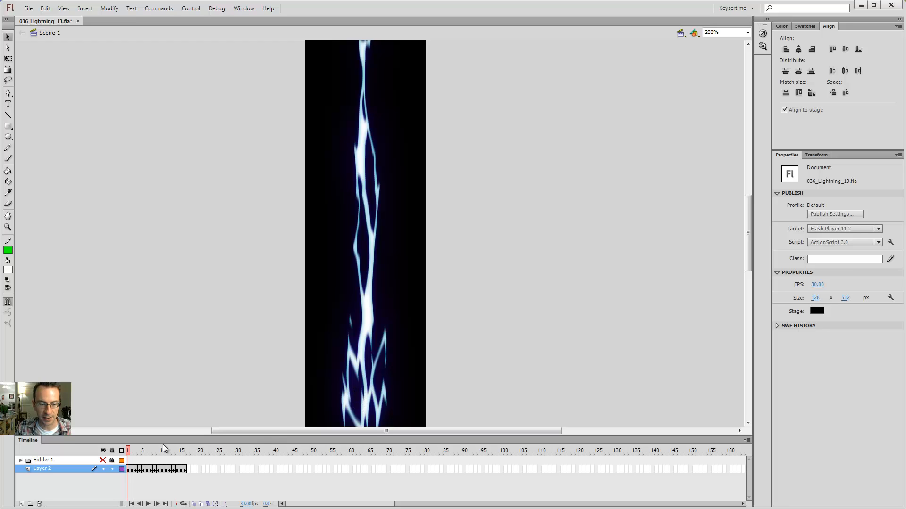
# Copy all the filters from the lightning clip in frame 1.
pyautogui.click(367, 313)
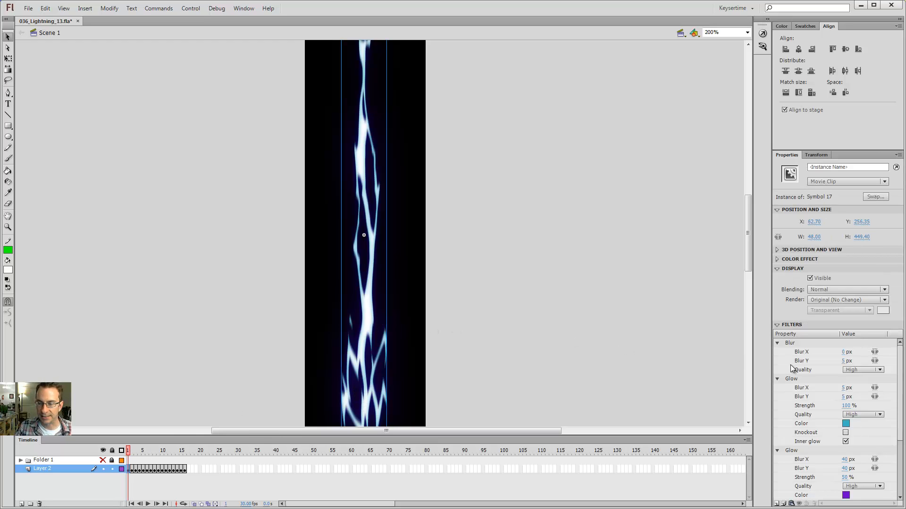
pyautogui.click(791, 504)
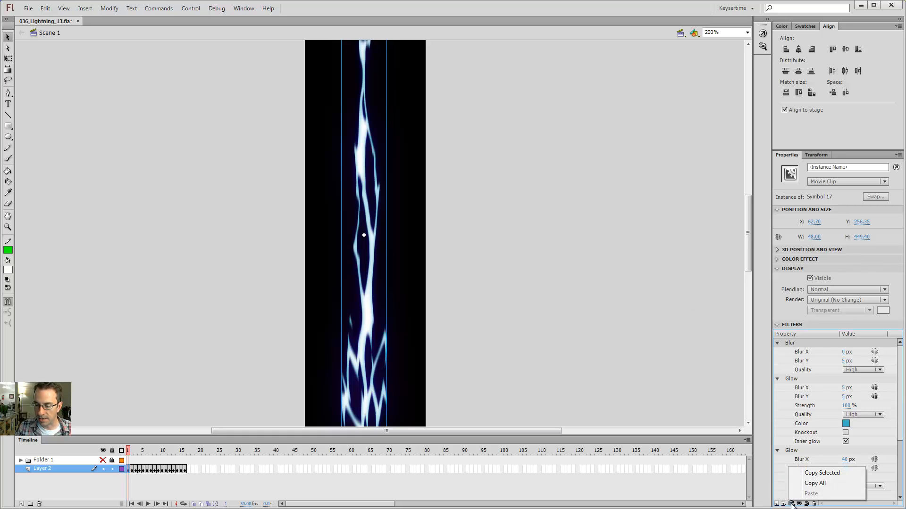
pyautogui.click(813, 485)
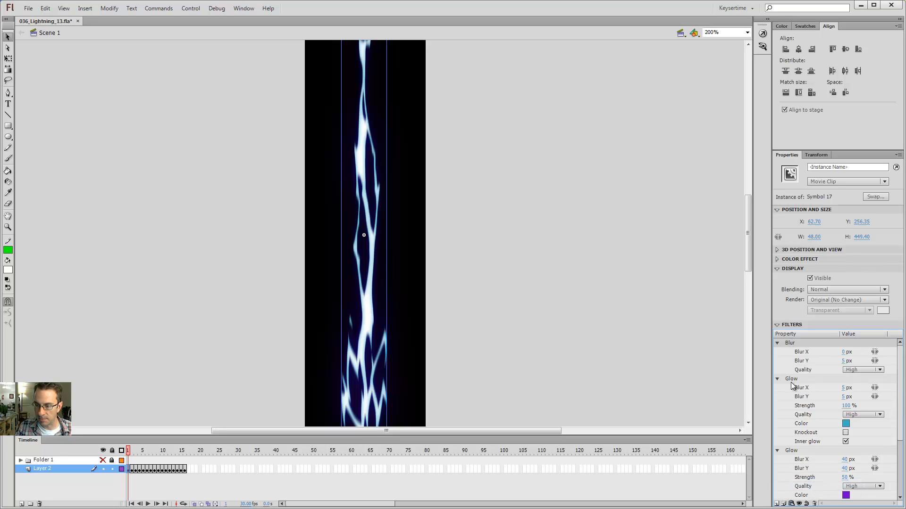
pyautogui.scroll(-1, 791, 384)
pyautogui.scroll(3, 792, 385)
# Turn on multiple-frame editing and make its range start at frame 2, leaving out frame 1.
pyautogui.click(130, 451)
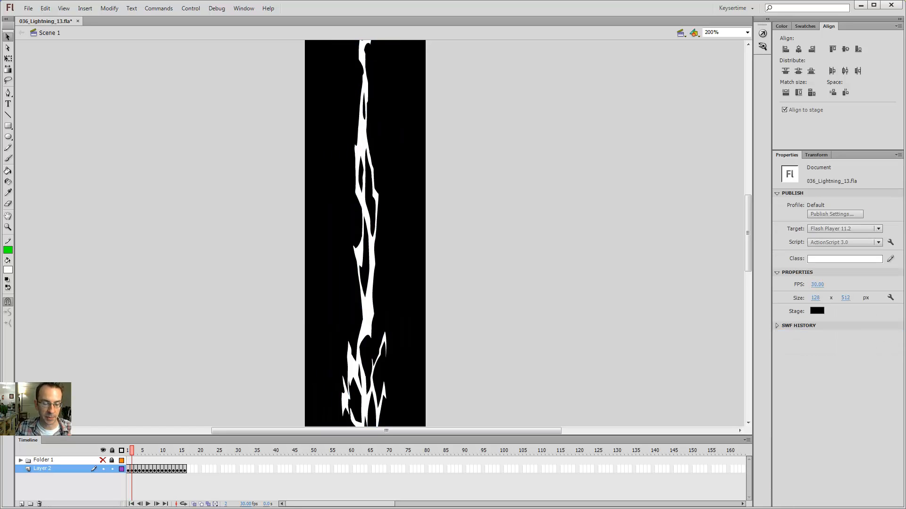
pyautogui.click(208, 505)
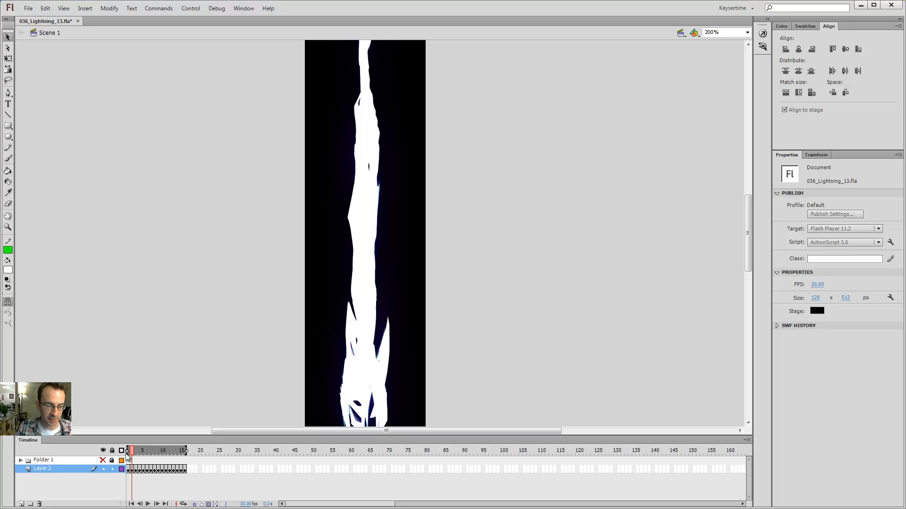
pyautogui.moveTo(127, 451); pyautogui.dragTo(131, 452)
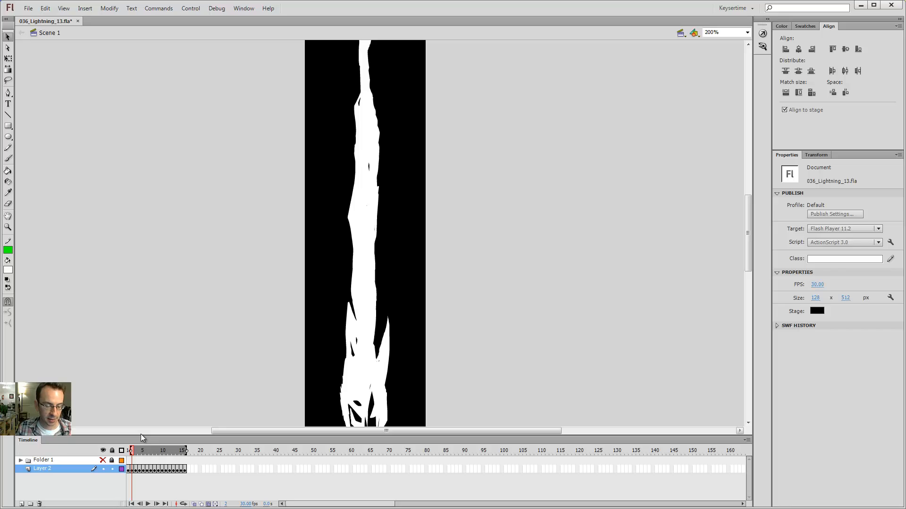
# Select the lightning clips in all frames of the editing range and paste the copied filters onto them.
pyautogui.hotkey('ctrl', 'a')
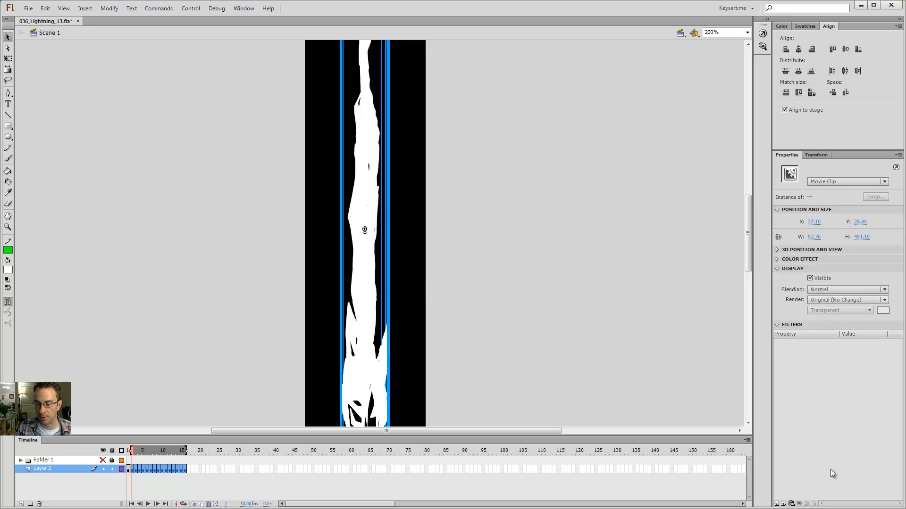
pyautogui.click(791, 504)
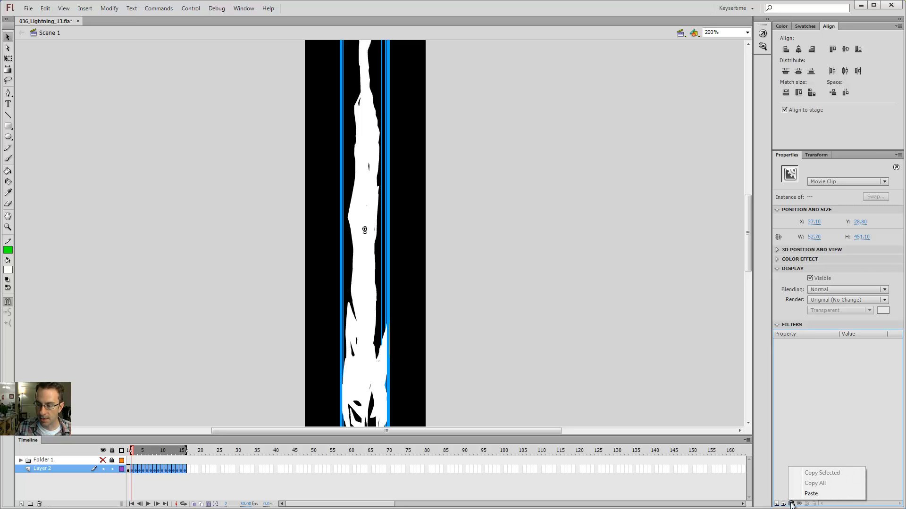
pyautogui.click(811, 494)
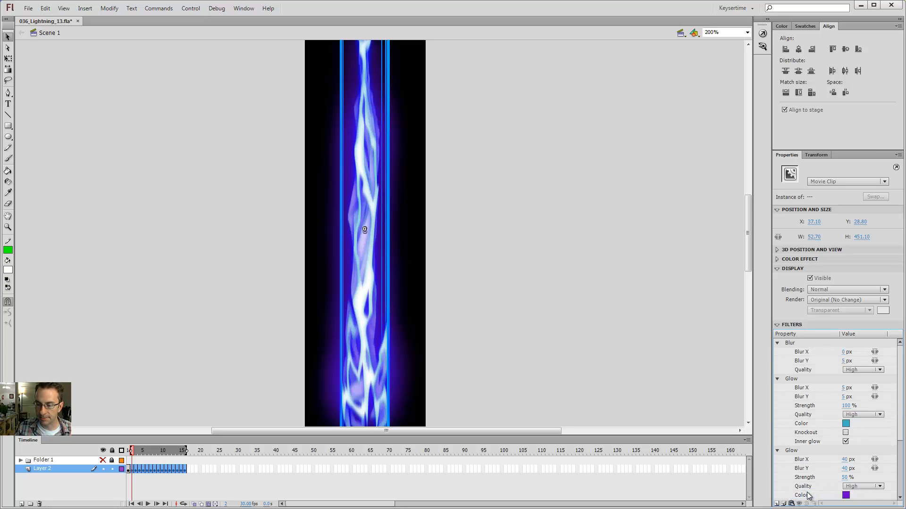
# Deselect the lightning clips and turn off multiple-frame editing.
pyautogui.click(503, 148)
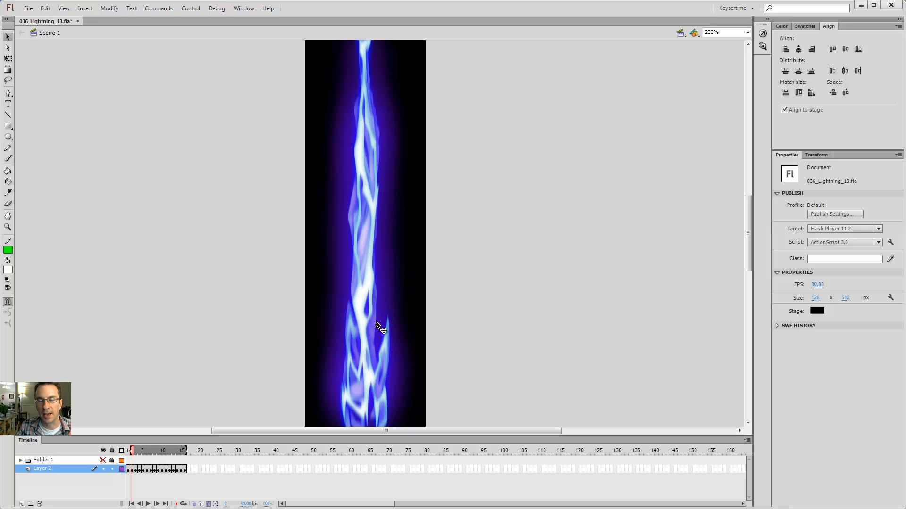
pyautogui.hotkey('ctrl', '1')
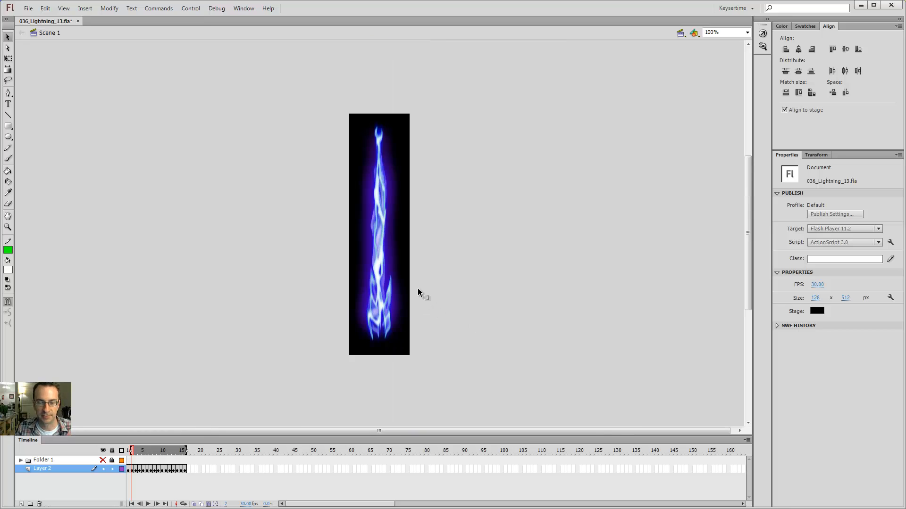
pyautogui.press('z')
pyautogui.click(377, 247)
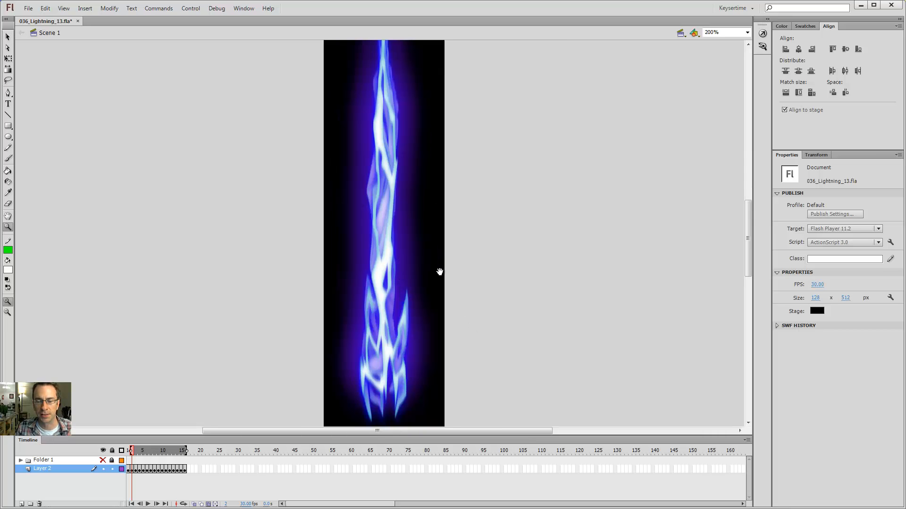
pyautogui.press('v')
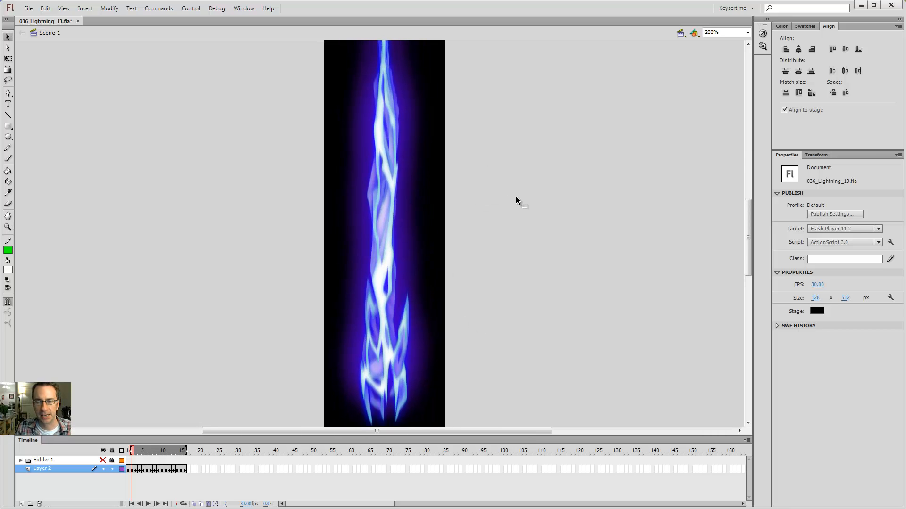
pyautogui.click(208, 504)
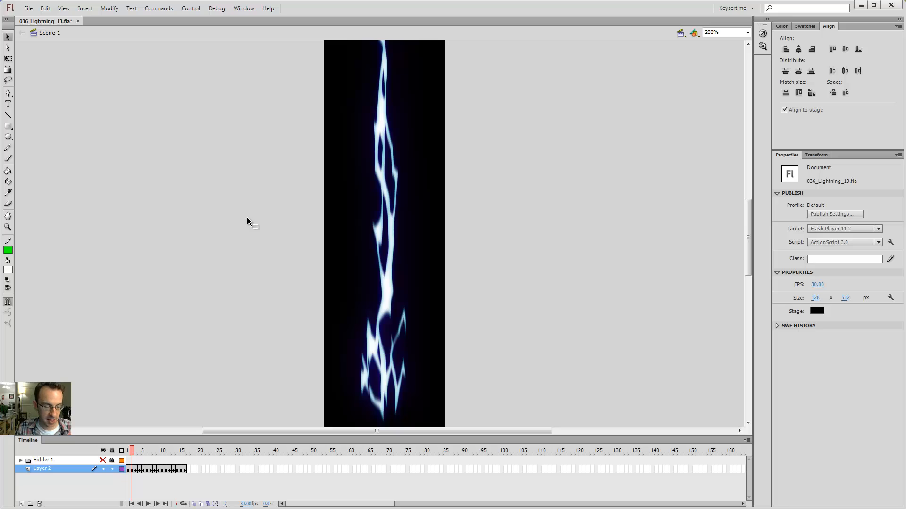
# Save the document and test the movie to preview the glowing lightning animation, closing the preview at the end.
pyautogui.hotkey('ctrl', 's')
pyautogui.hotkey('ctrl', 'Return')
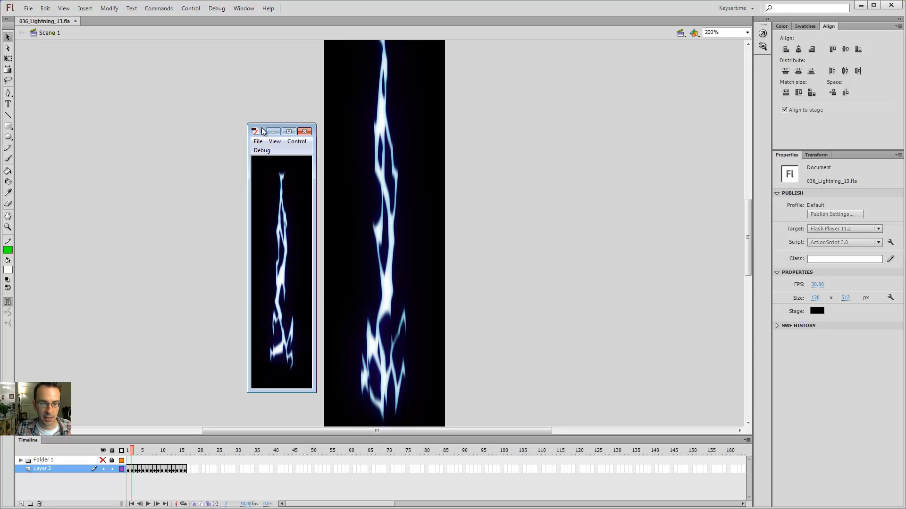
pyautogui.moveTo(258, 124); pyautogui.dragTo(172, 91)
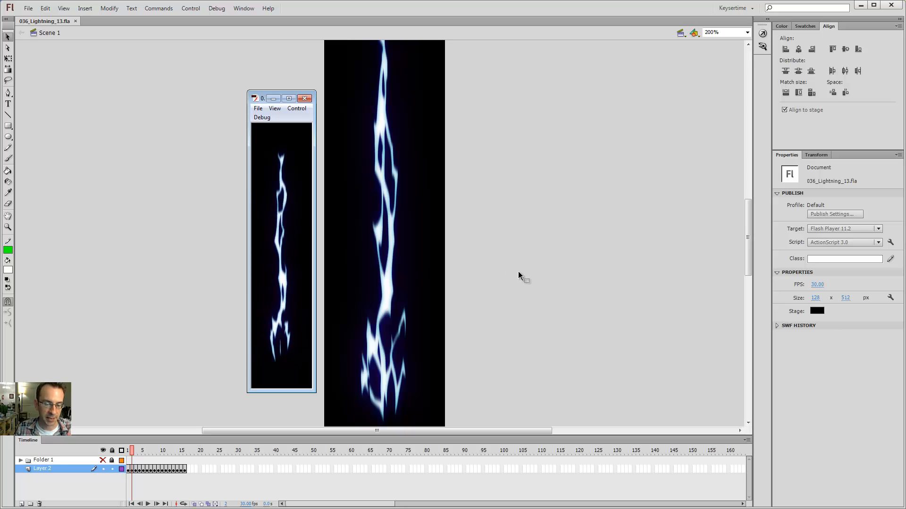
pyautogui.click(305, 99)
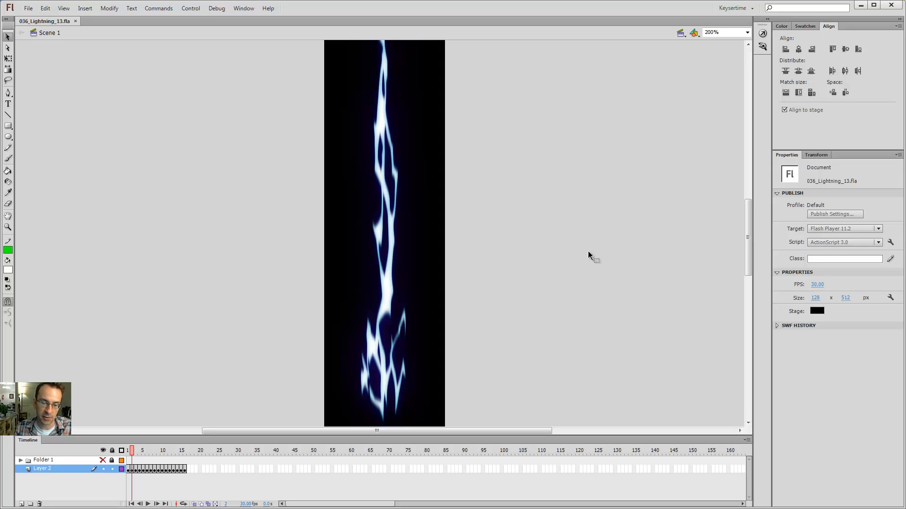
# Select frames 1 to 16 of the lightning layer, Layer 2, and copy them.
pyautogui.hotkey('ctrl', '1')
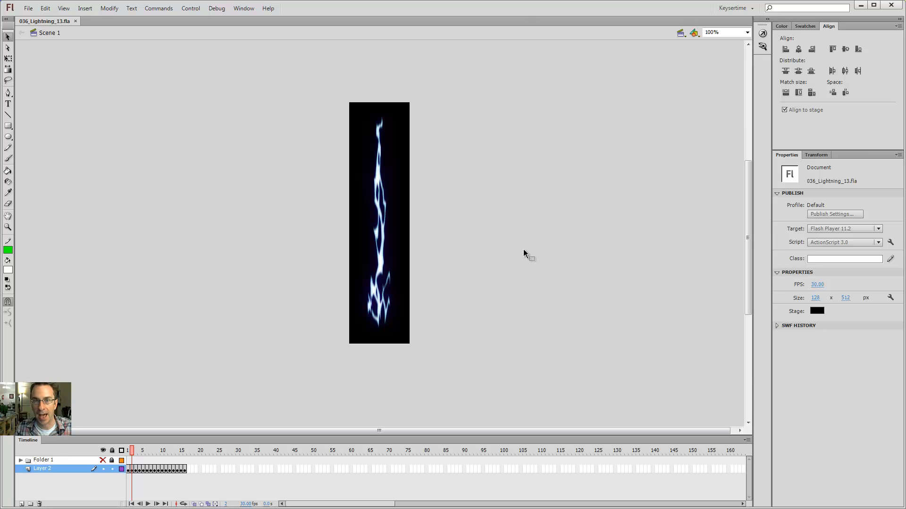
pyautogui.moveTo(132, 453); pyautogui.dragTo(121, 481)
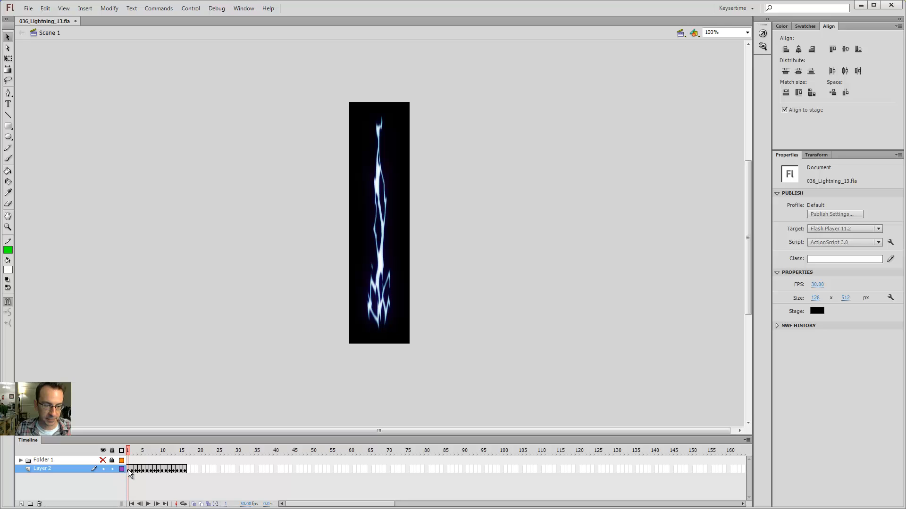
pyautogui.click(44, 468)
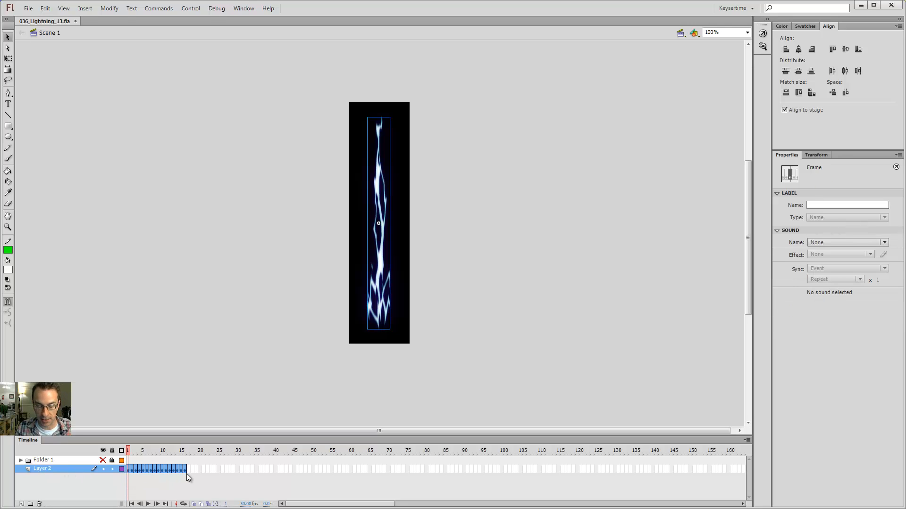
pyautogui.rightClick(173, 470)
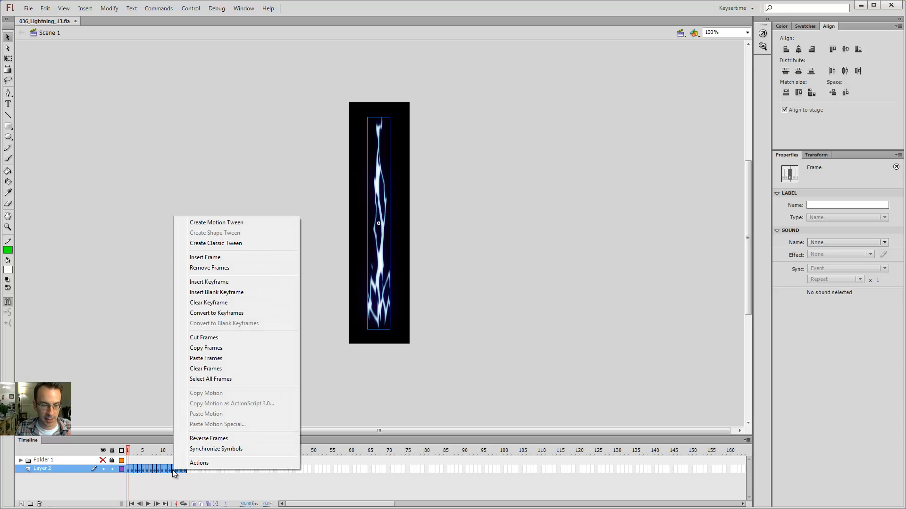
pyautogui.click(213, 350)
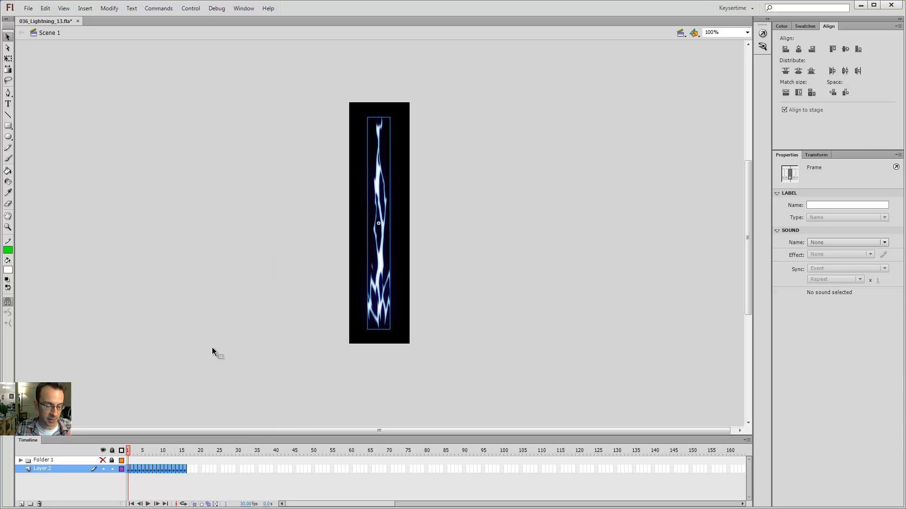
# Try moving Layer 2's keyframe at frame 16 to frame 23, and undo the move.
pyautogui.click(134, 307)
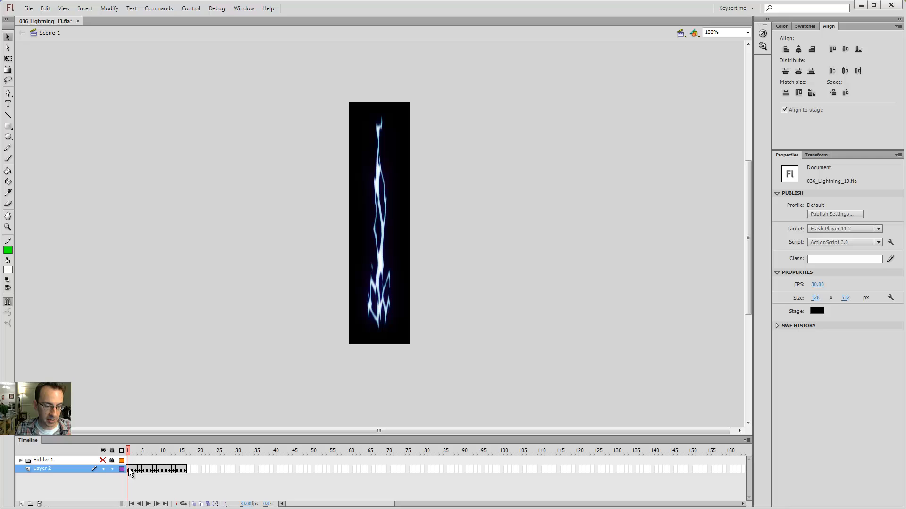
pyautogui.moveTo(129, 469); pyautogui.dragTo(183, 471)
pyautogui.rightClick(184, 469)
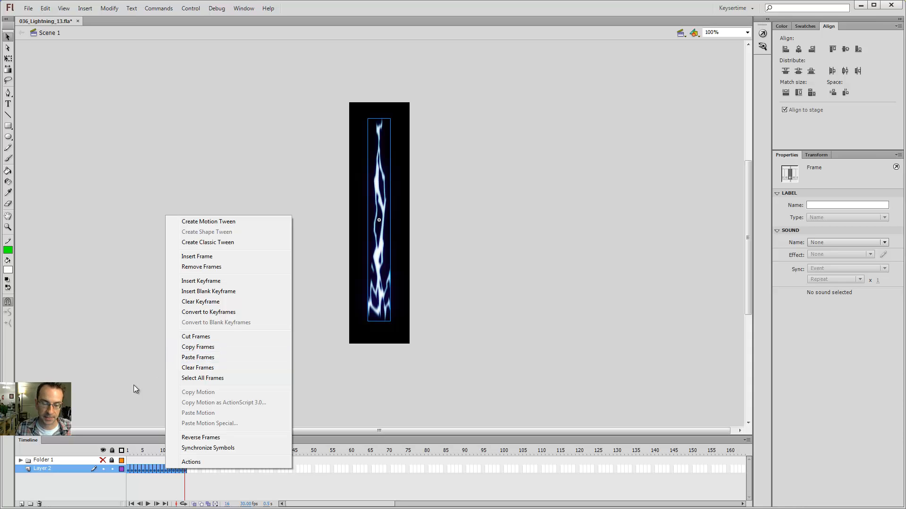
pyautogui.click(150, 447)
pyautogui.click(183, 471)
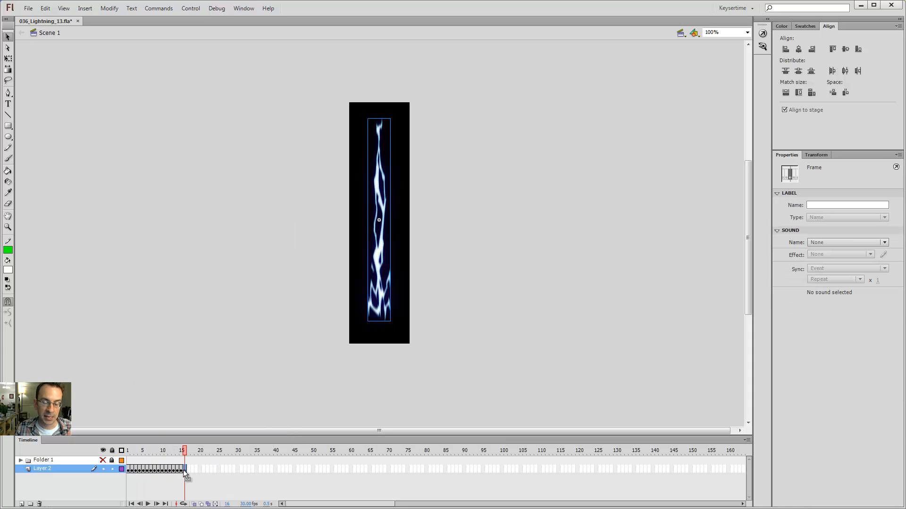
pyautogui.moveTo(184, 470); pyautogui.dragTo(213, 472)
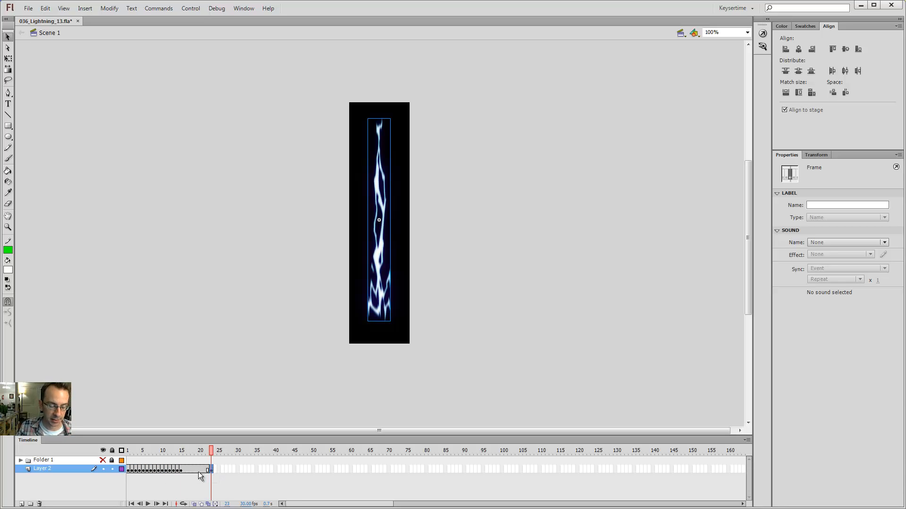
pyautogui.hotkey('ctrl', 'z')
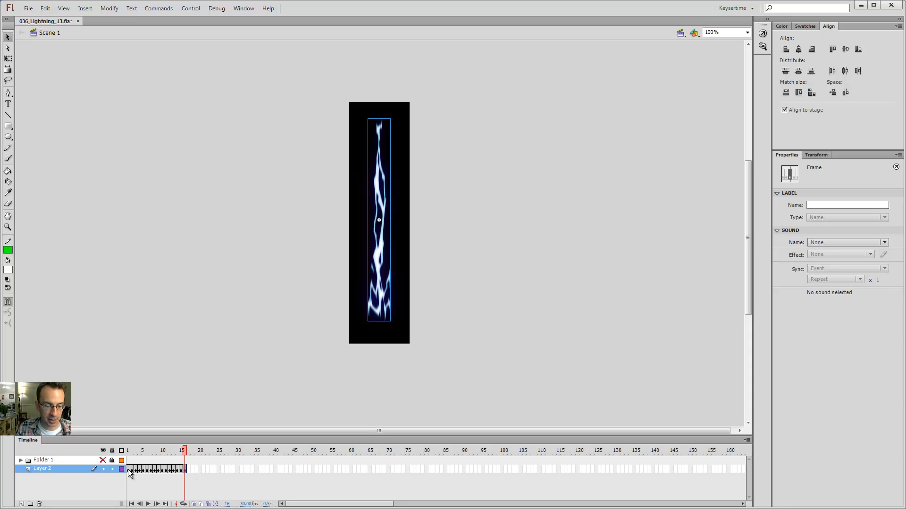
# Reselect all the keyframes on Layer 2 from frame 1 to 16 and copy the frames.
pyautogui.moveTo(128, 469); pyautogui.dragTo(185, 468)
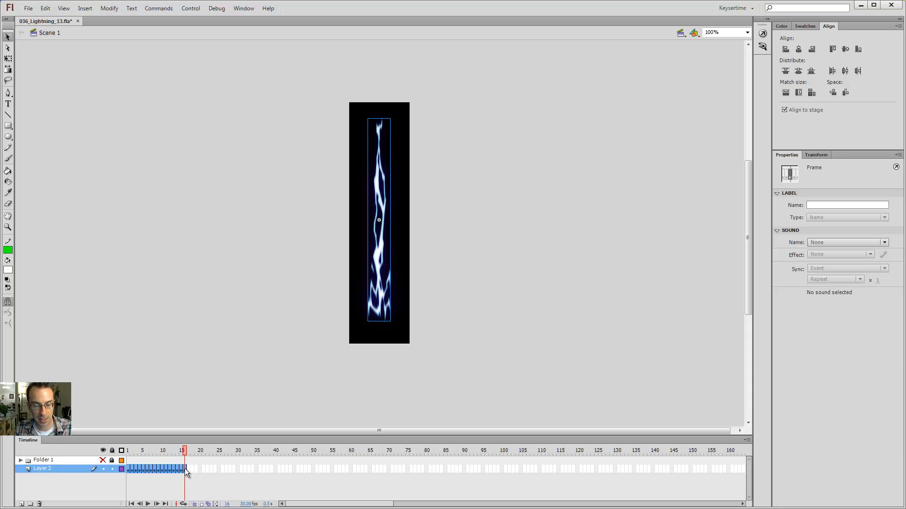
pyautogui.rightClick(185, 469)
pyautogui.click(233, 347)
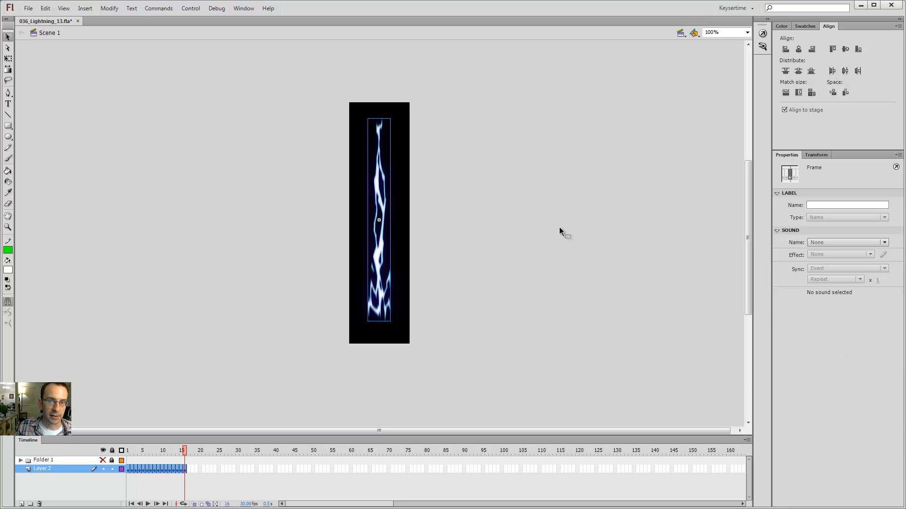
# Show the Library and create a new Graphic symbol named Flipbook in the library root.
pyautogui.click(243, 9)
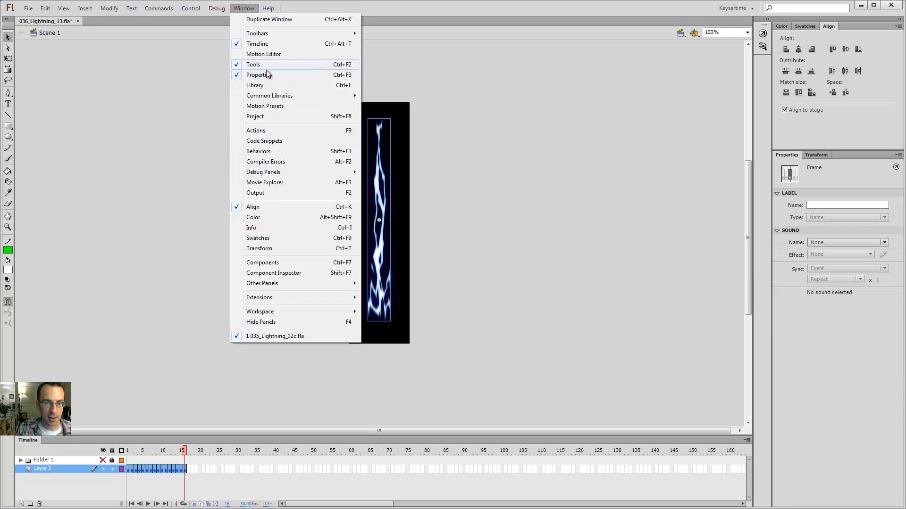
pyautogui.click(268, 85)
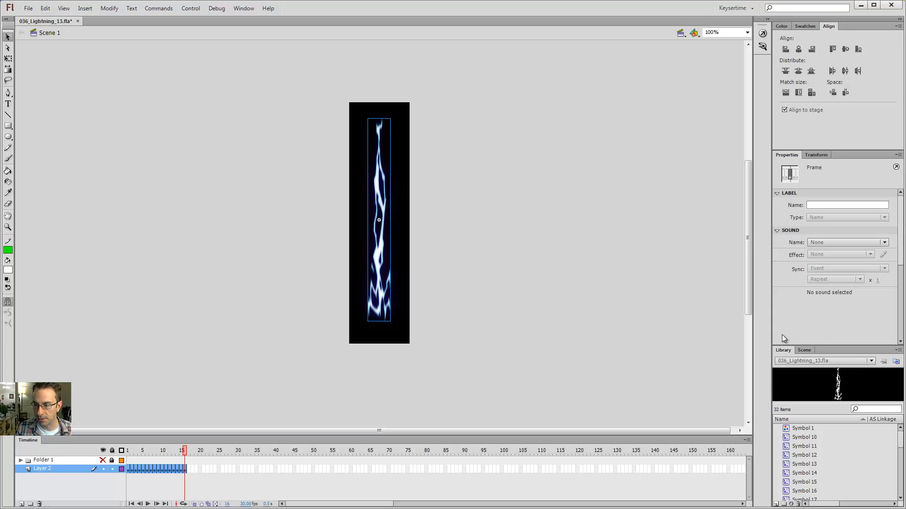
pyautogui.click(776, 503)
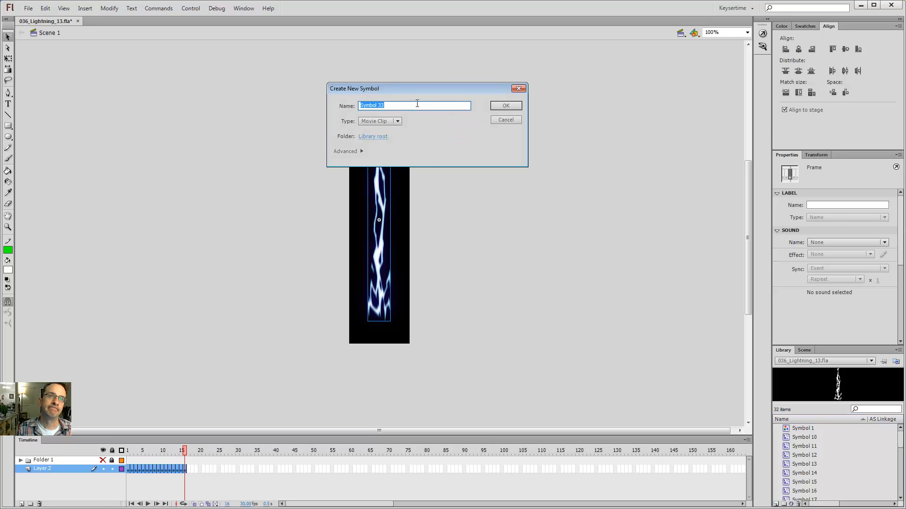
pyautogui.write('Flipbook')
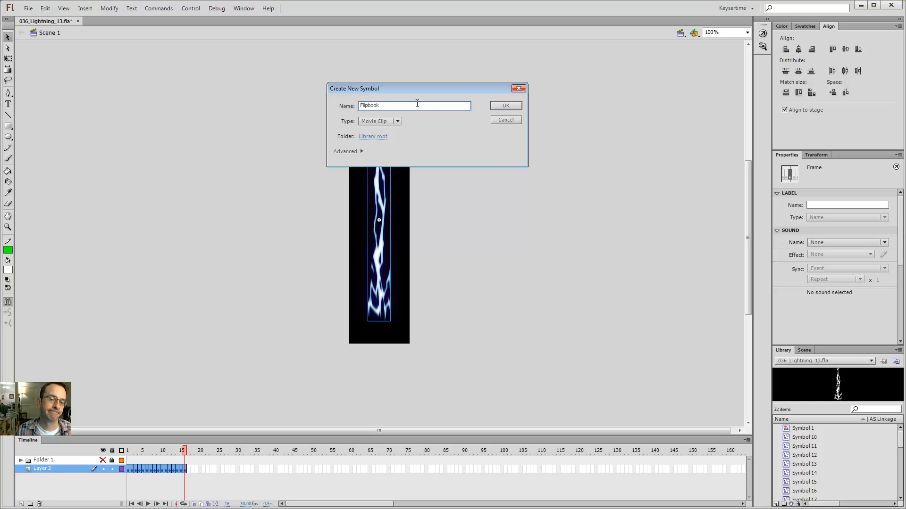
pyautogui.click(397, 121)
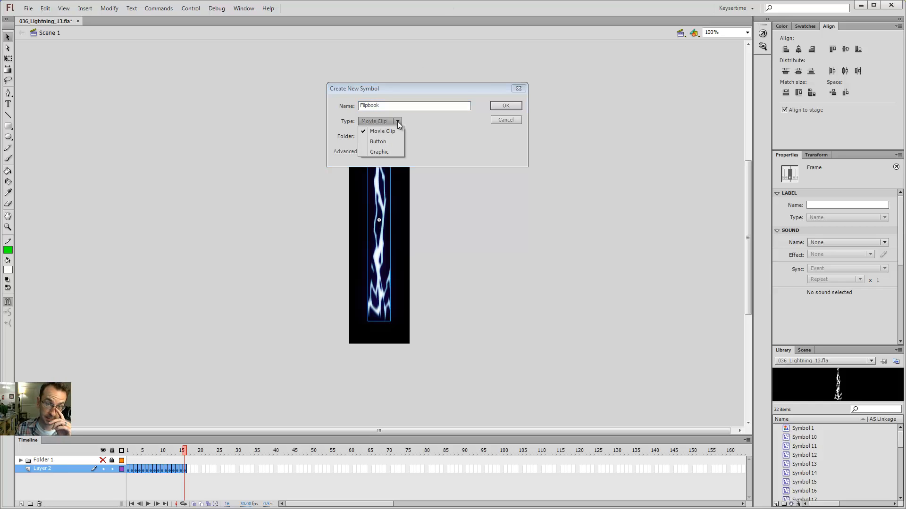
pyautogui.click(395, 154)
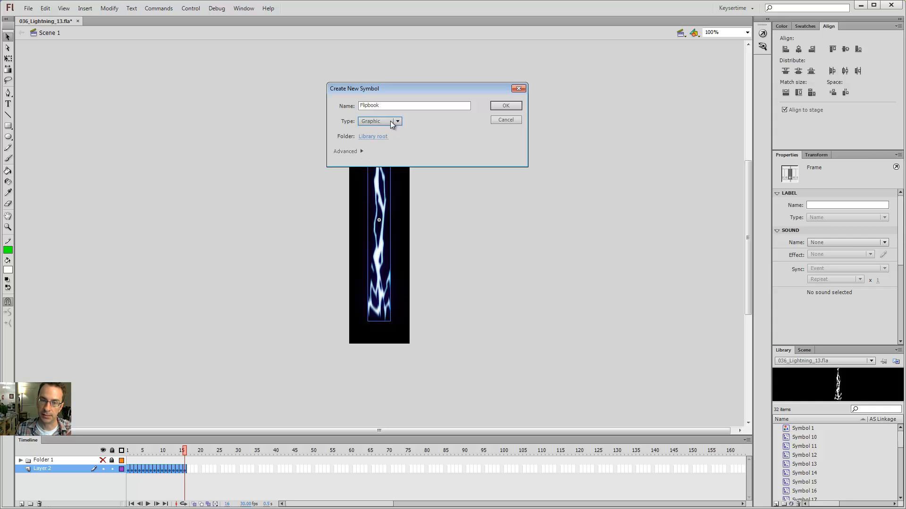
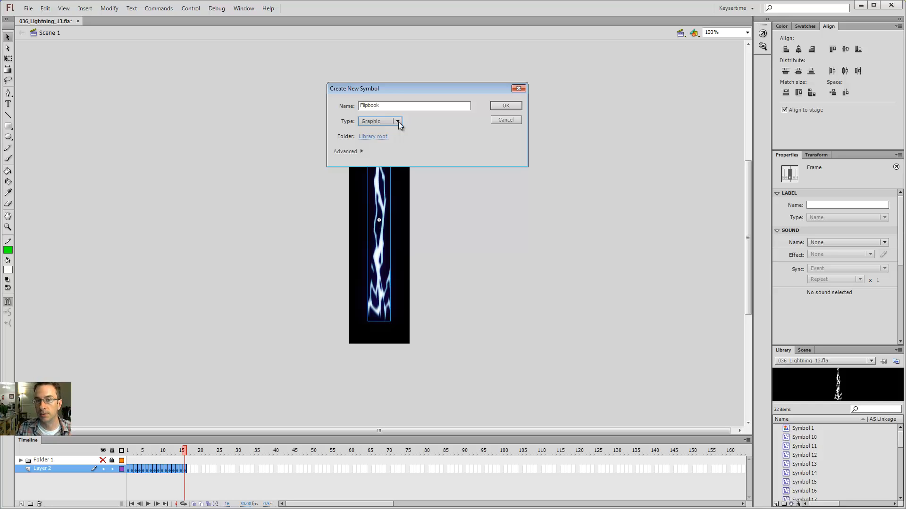
pyautogui.click(506, 106)
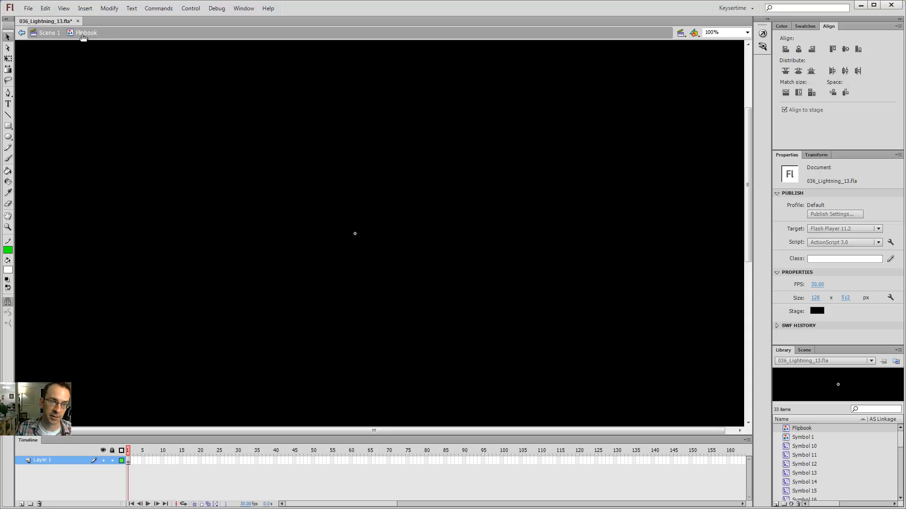
# Return to Scene 1, and reopen the Flipbook symbol from the library for editing.
pyautogui.click(47, 32)
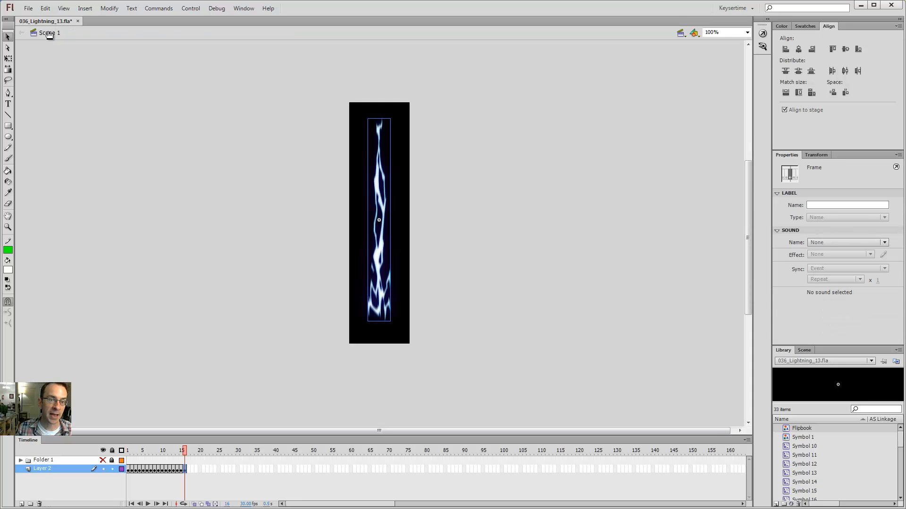
pyautogui.click(196, 176)
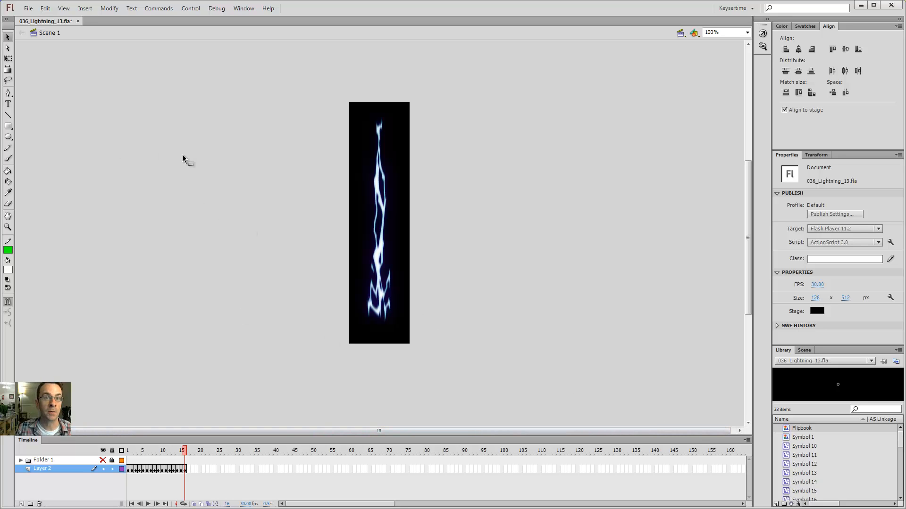
pyautogui.doubleClick(802, 428)
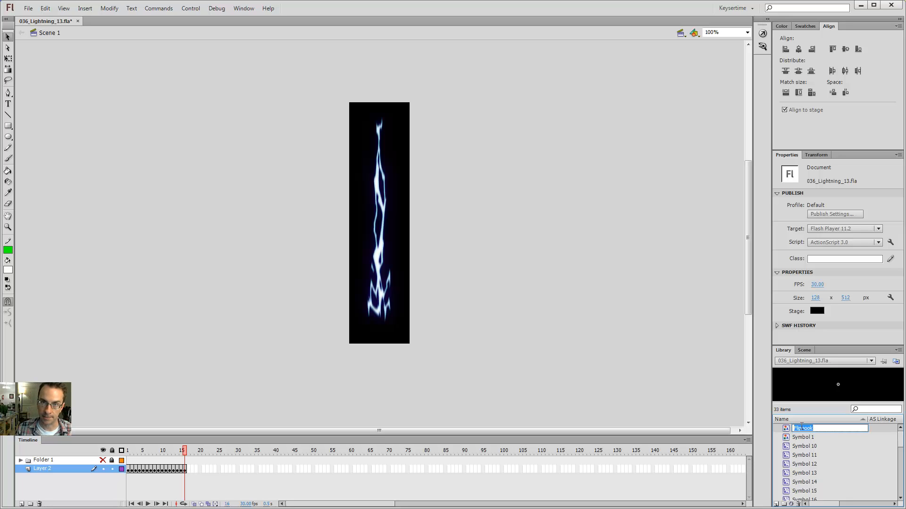
pyautogui.click(809, 436)
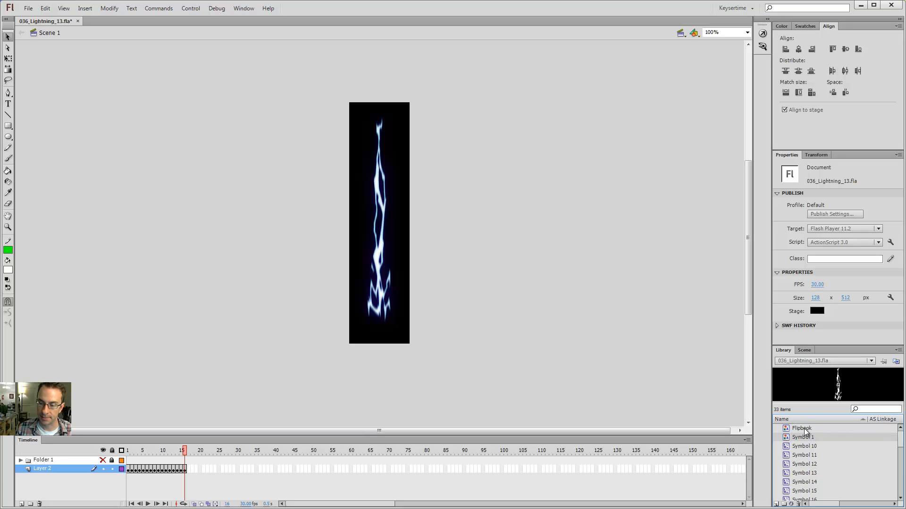
pyautogui.click(805, 428)
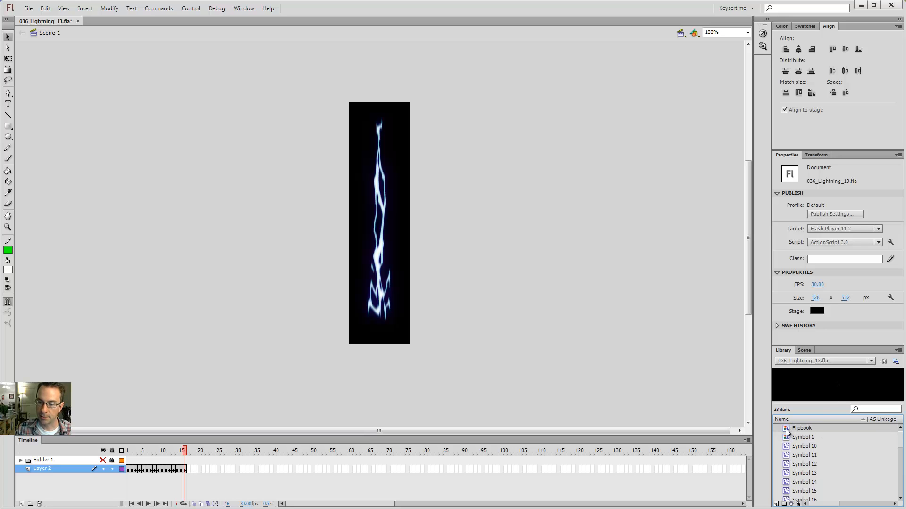
pyautogui.moveTo(793, 433); pyautogui.dragTo(344, 265)
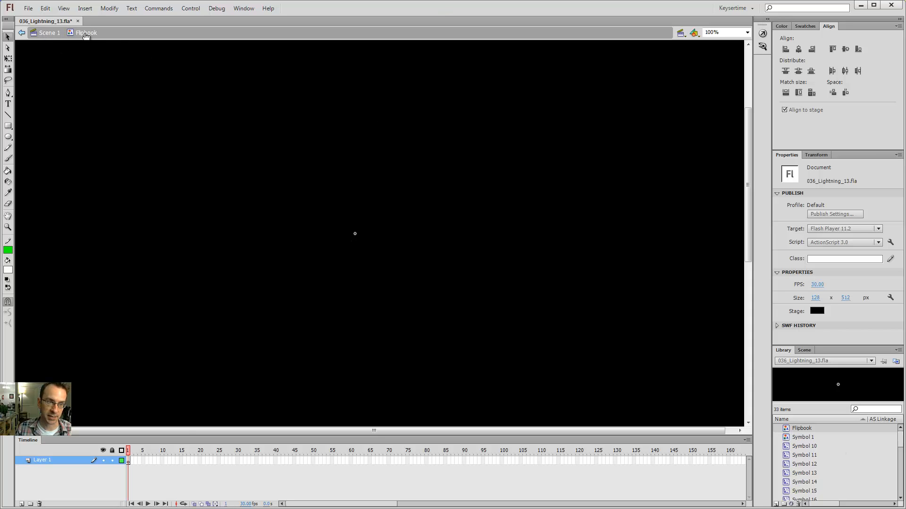
# Paste the copied lightning frames at frame 1 of Layer 1 in the Flipbook symbol, and return to Scene 1.
pyautogui.rightClick(129, 461)
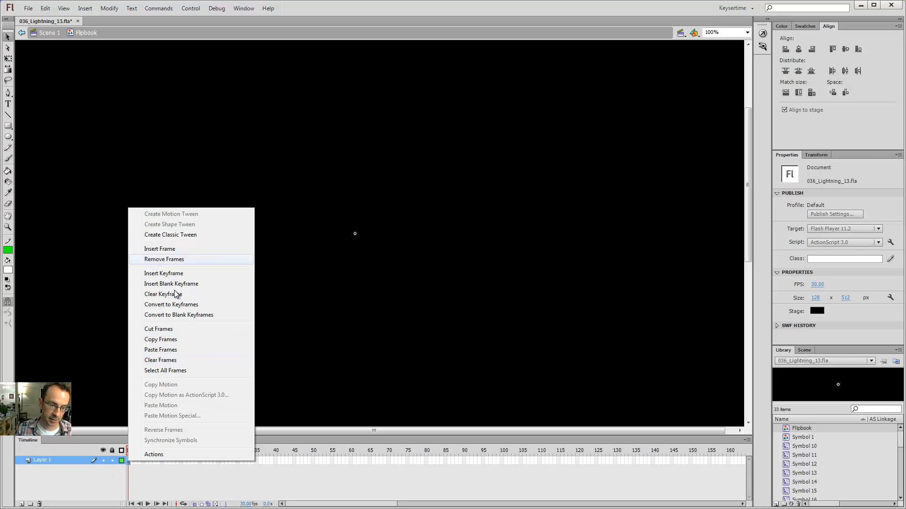
pyautogui.click(176, 352)
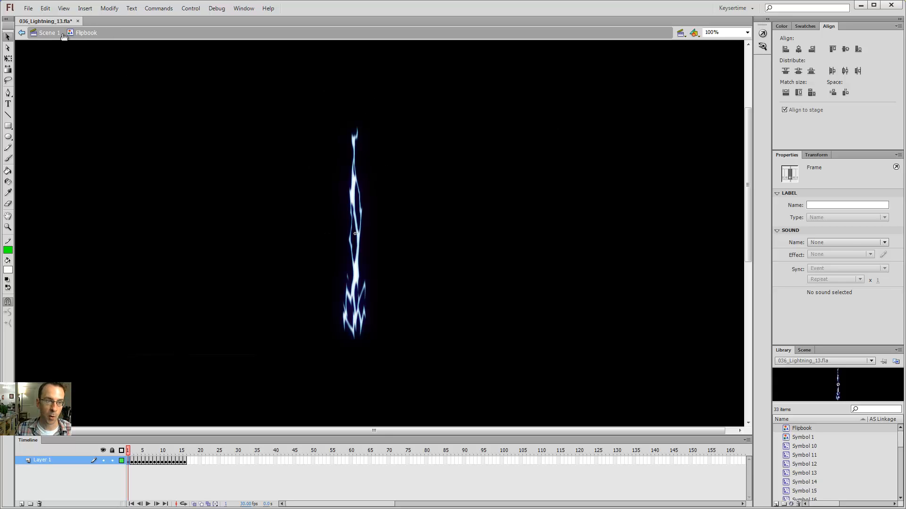
pyautogui.click(47, 33)
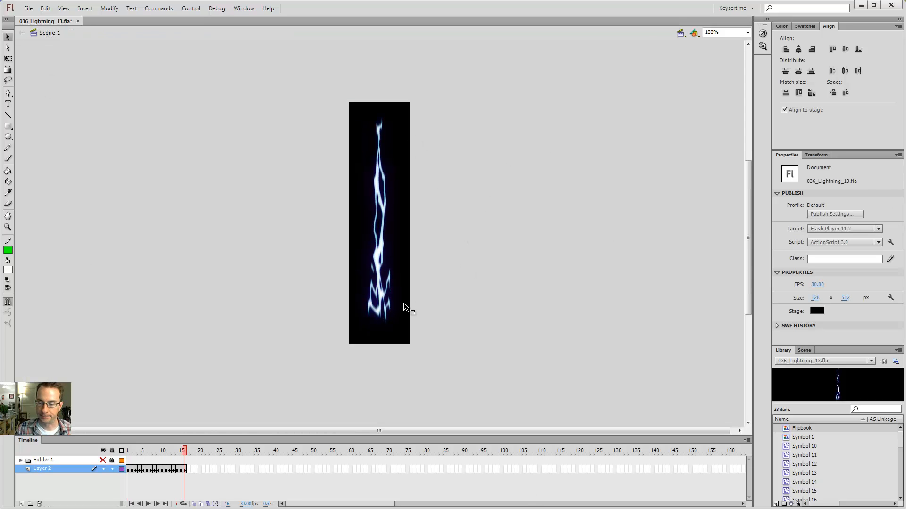
# Add a new layer above Layer 2 and draw a rectangle about 135 by 516 px over the stage on it.
pyautogui.click(21, 504)
pyautogui.click(128, 469)
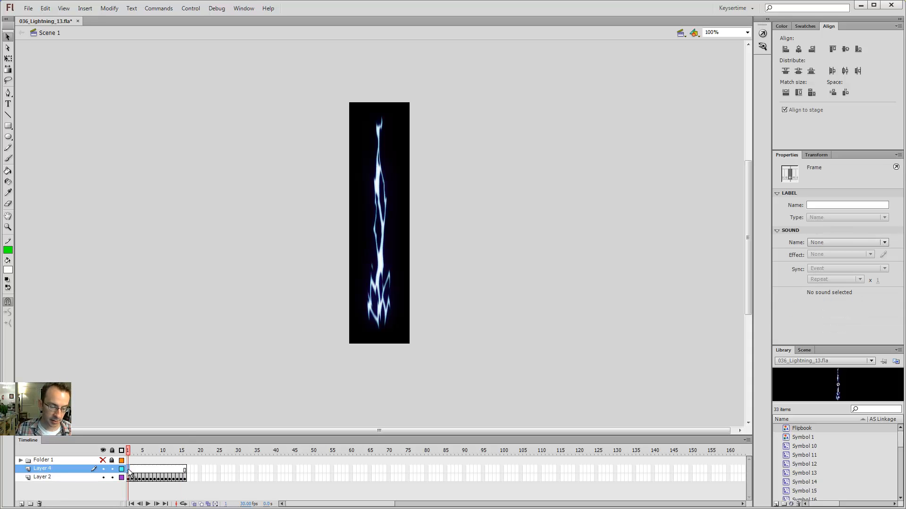
pyautogui.press('r')
pyautogui.press('v')
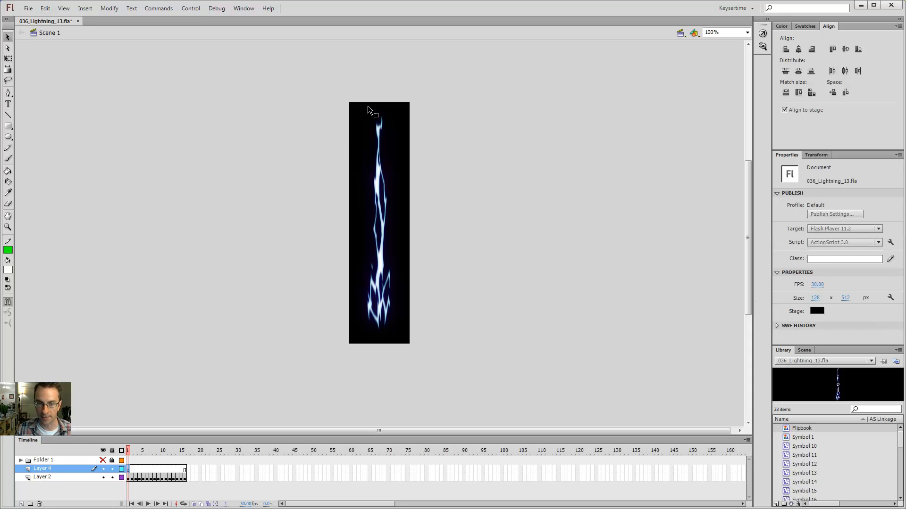
pyautogui.press('r')
pyautogui.moveTo(352, 104); pyautogui.dragTo(413, 346)
pyautogui.press('v')
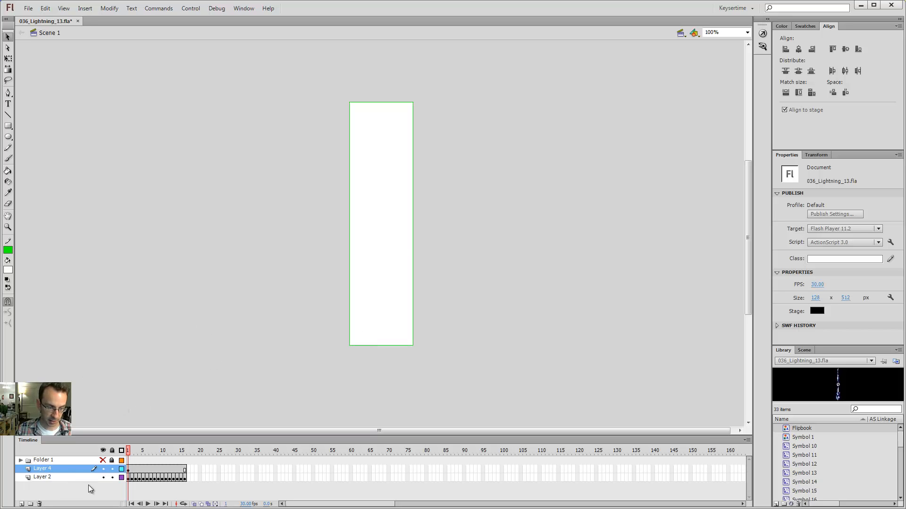
# Set the rectangle's width to 128 and height to 512, with both fill and stroke selected.
pyautogui.doubleClick(391, 238)
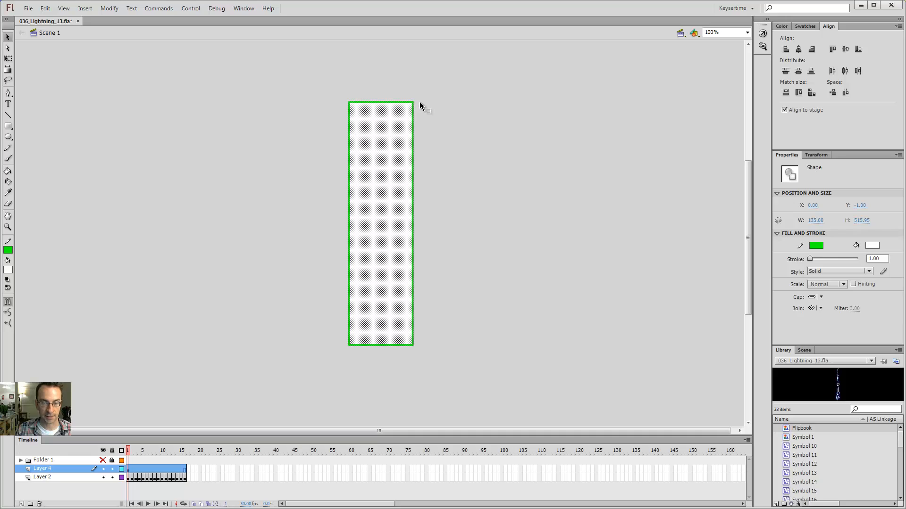
pyautogui.click(816, 221)
pyautogui.write('128')
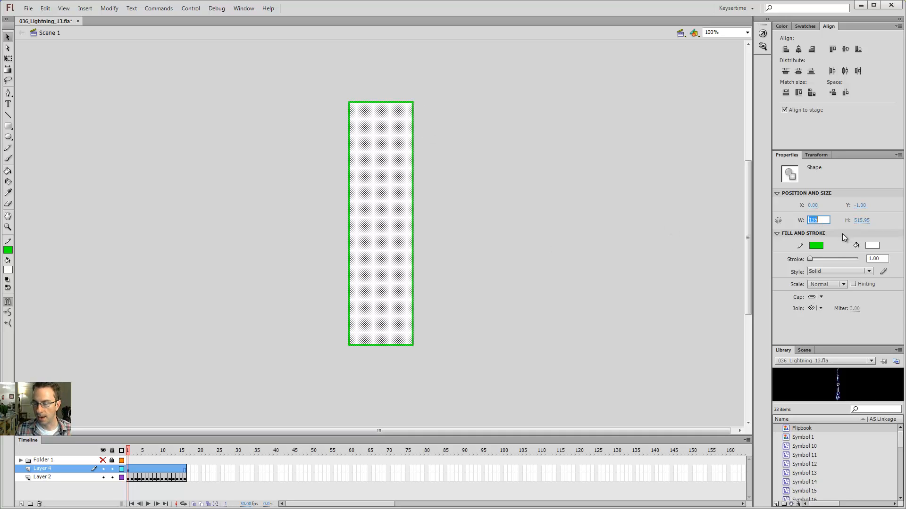
pyautogui.press('Return')
pyautogui.click(859, 223)
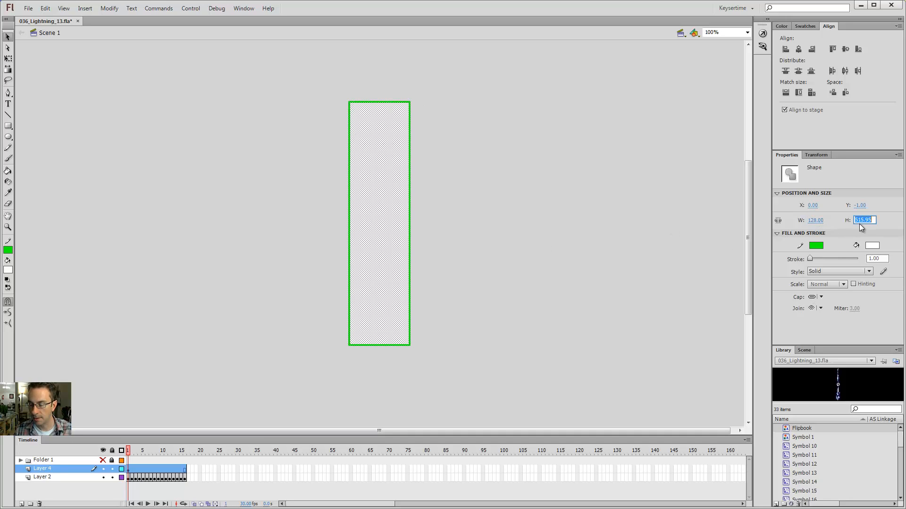
pyautogui.write('512')
pyautogui.press('Return')
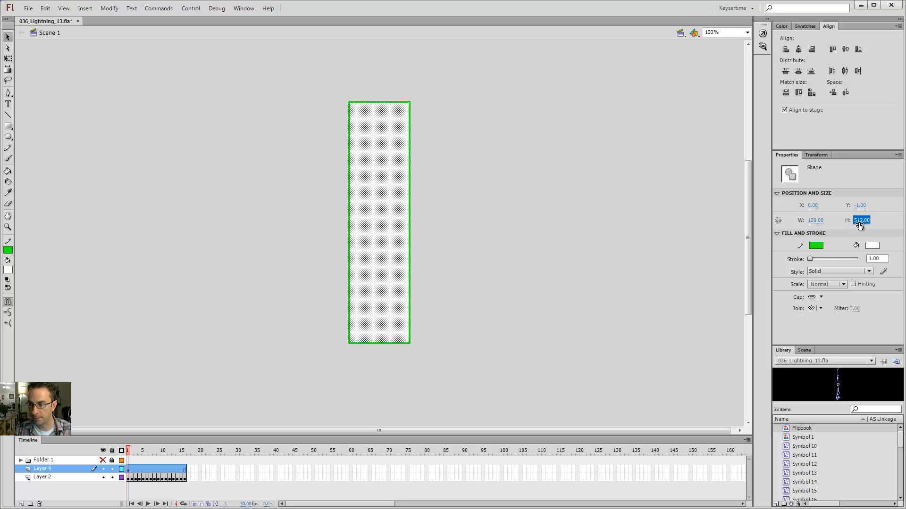
pyautogui.click(778, 220)
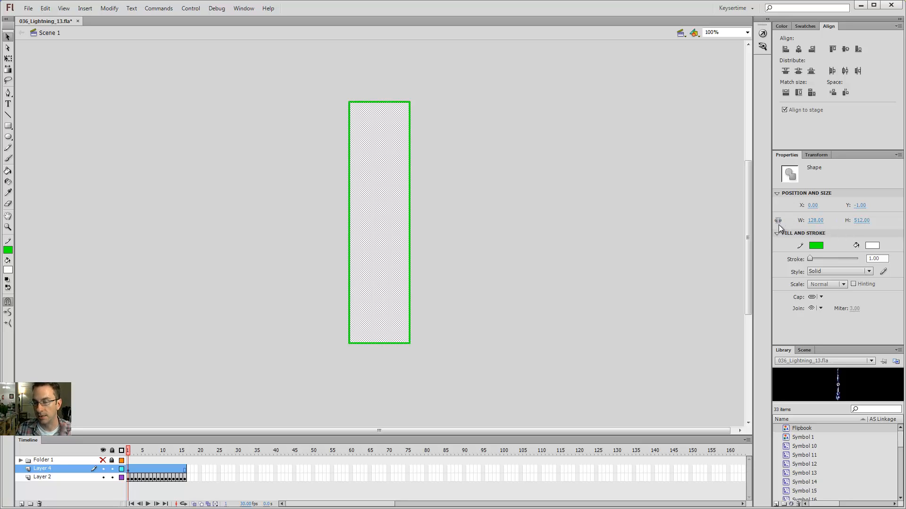
# Align the rectangle to the stage's top edge and delete its white fill, leaving the outline.
pyautogui.click(519, 109)
pyautogui.click(380, 149)
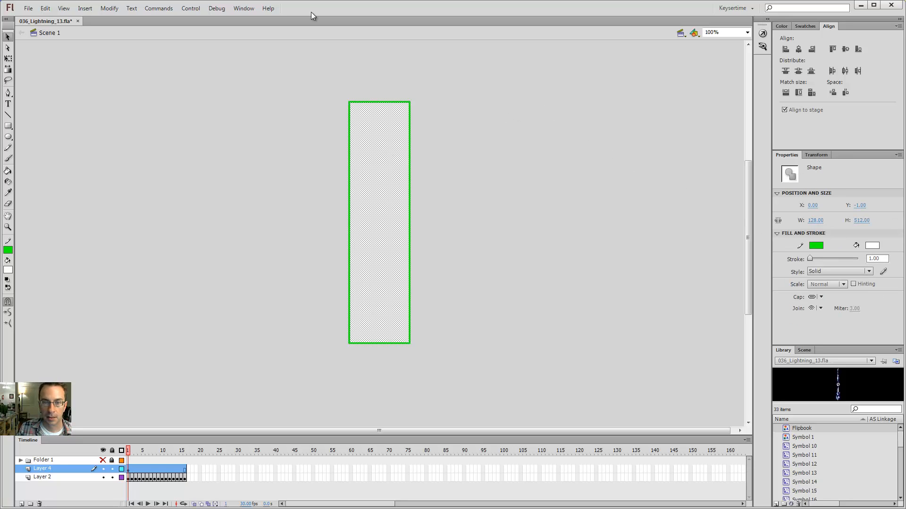
pyautogui.click(833, 49)
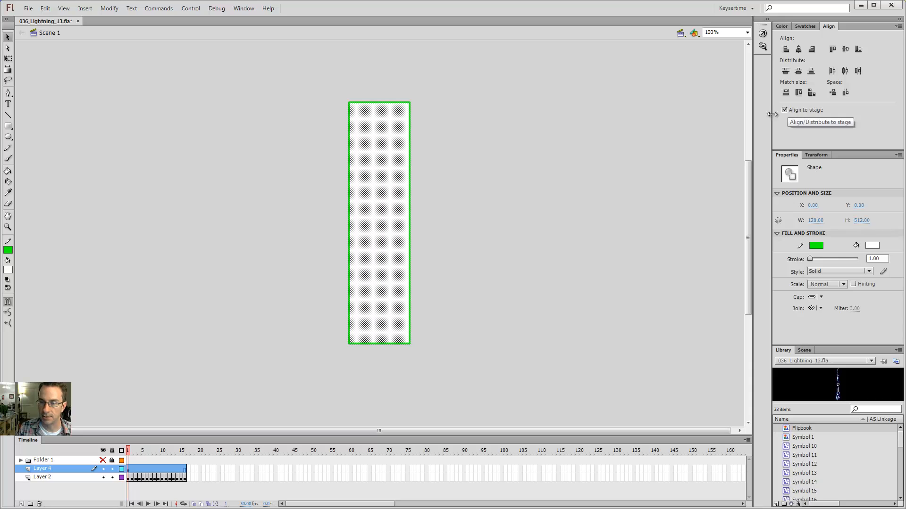
pyautogui.click(383, 64)
pyautogui.click(372, 202)
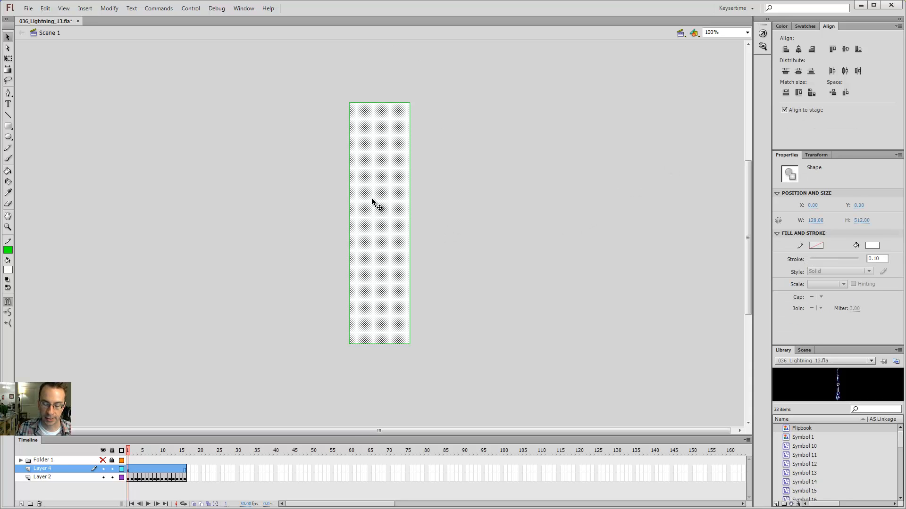
pyautogui.press('Delete')
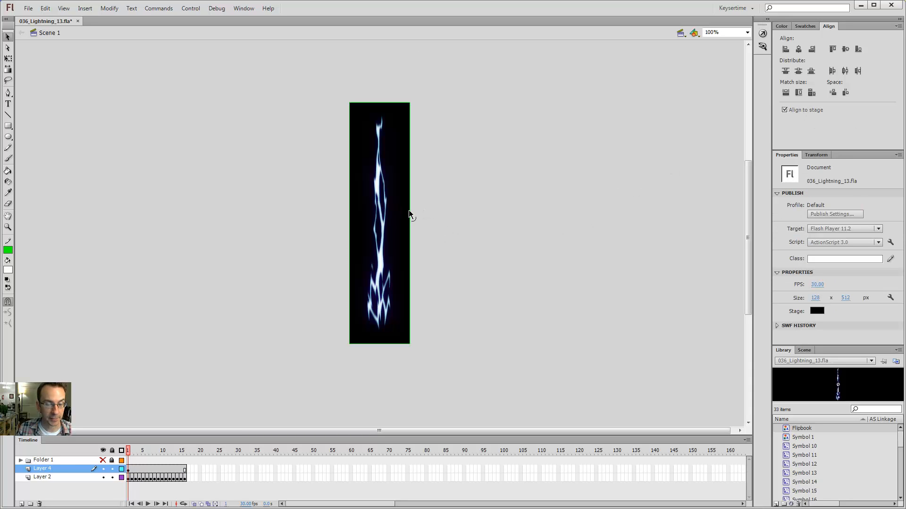
# Recolor the rectangle outline's stroke light blue.
pyautogui.doubleClick(409, 210)
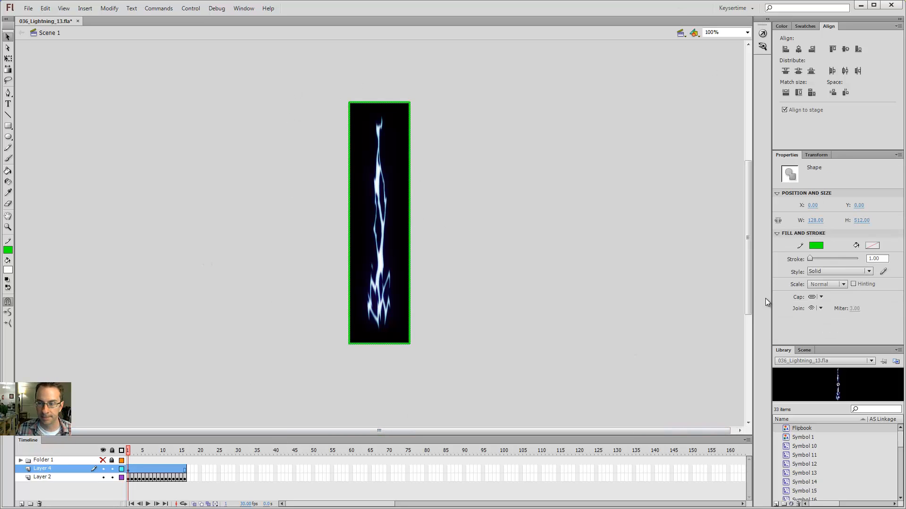
pyautogui.click(816, 245)
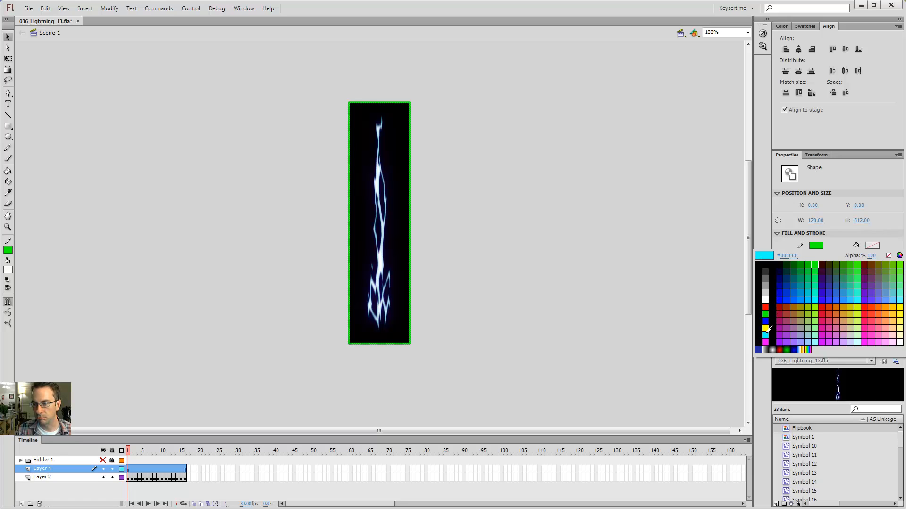
pyautogui.click(812, 295)
pyautogui.click(492, 163)
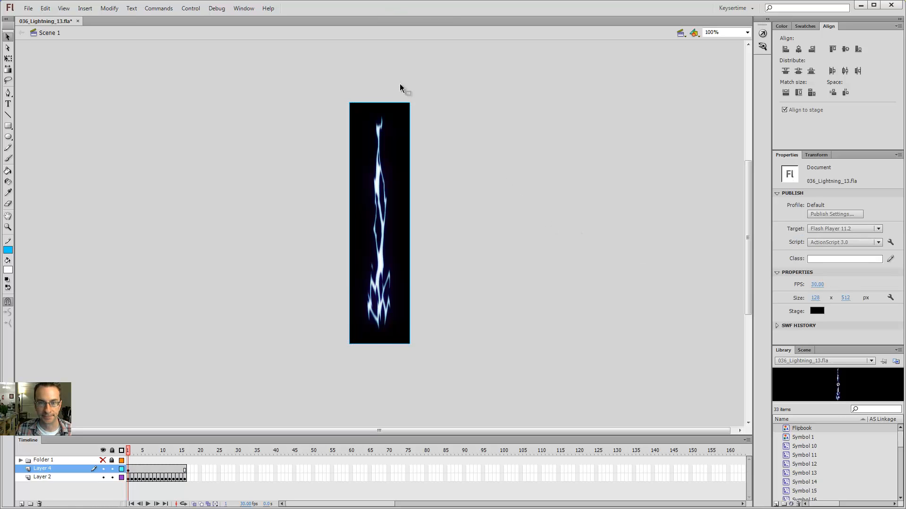
# Change the whole rectangle outline's stroke color to white, and deselect it.
pyautogui.doubleClick(409, 103)
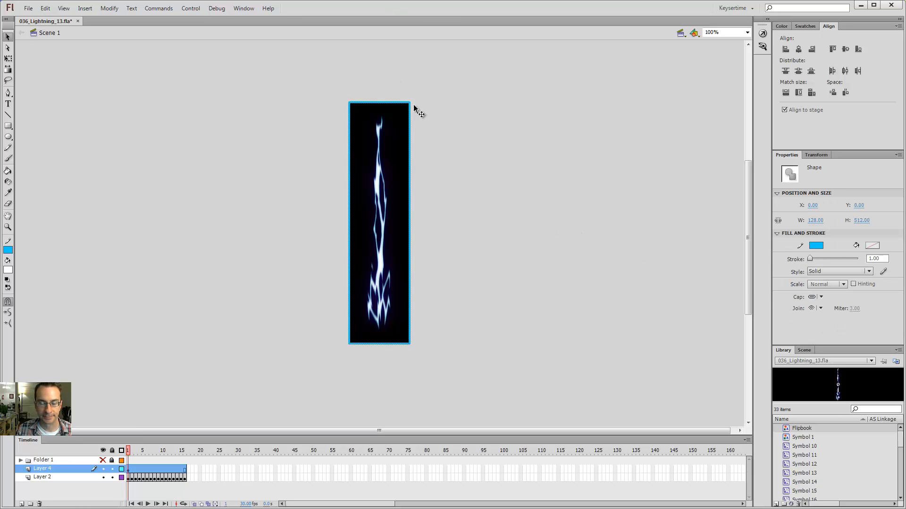
pyautogui.click(816, 245)
pyautogui.click(765, 300)
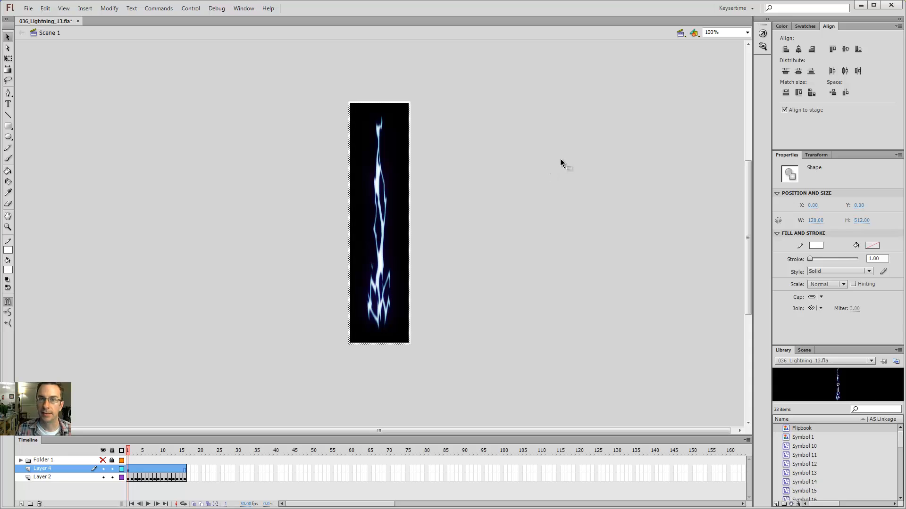
pyautogui.click(202, 307)
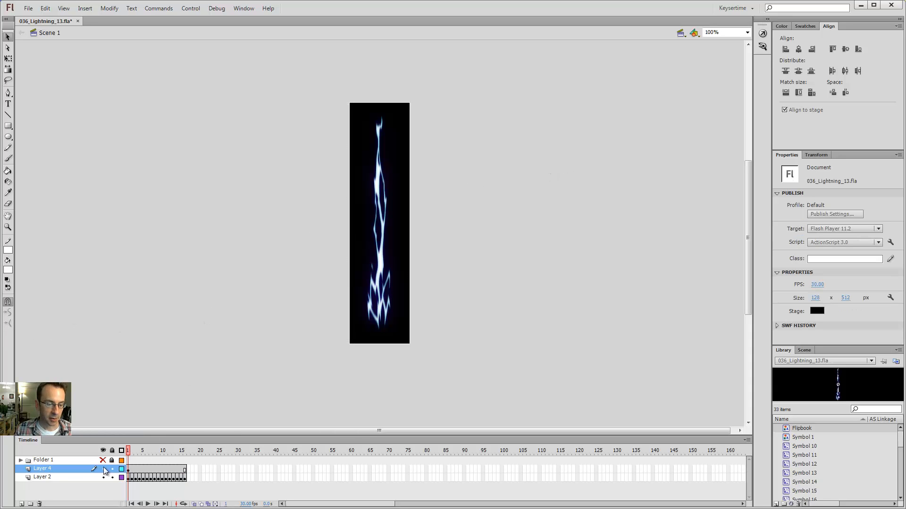
# Copy all of Layer 4's border frames in Scene 1, and add a new layer above Layer 1 in the Flipbook symbol.
pyautogui.click(43, 468)
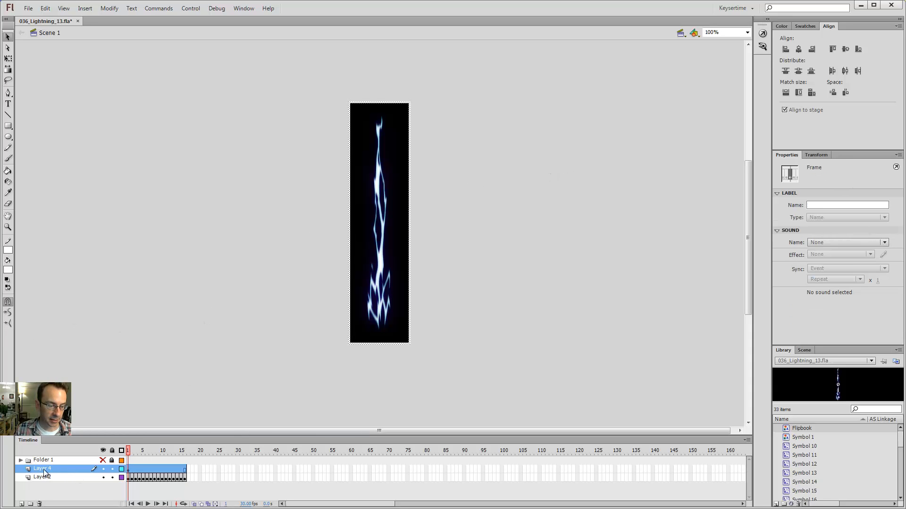
pyautogui.rightClick(142, 469)
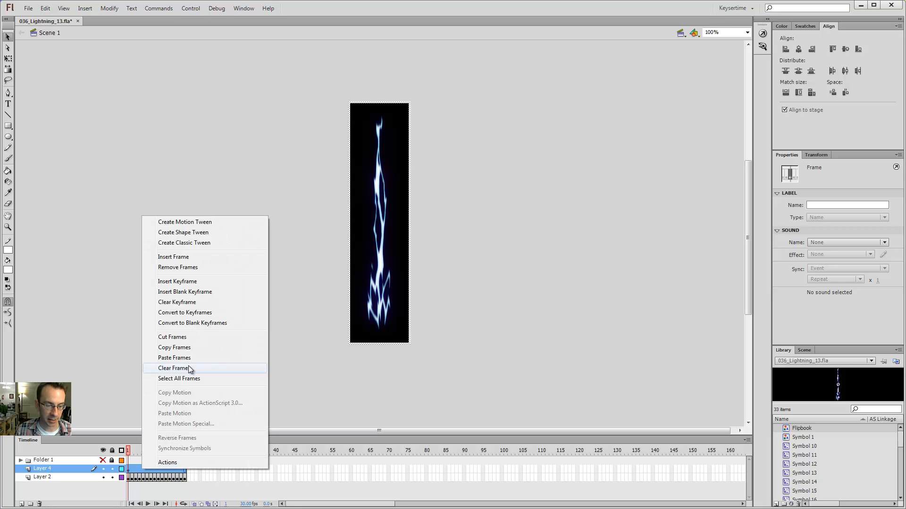
pyautogui.click(191, 348)
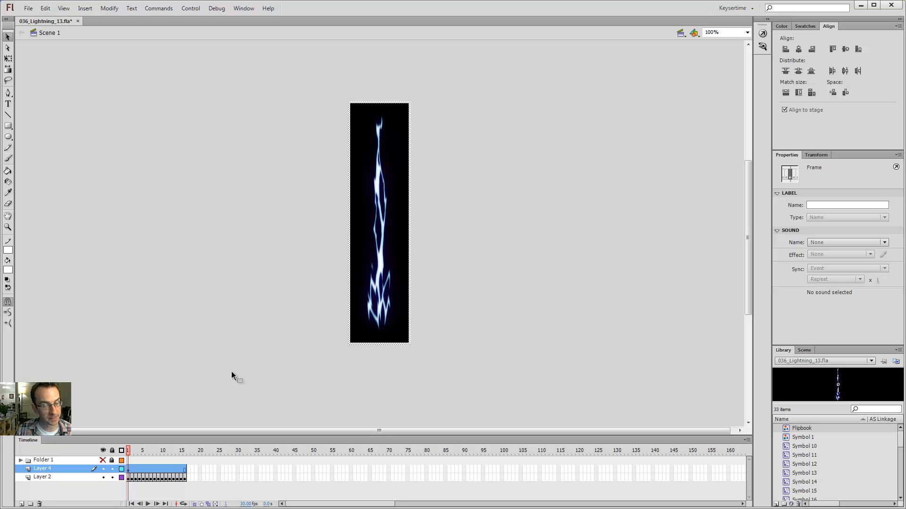
pyautogui.doubleClick(787, 429)
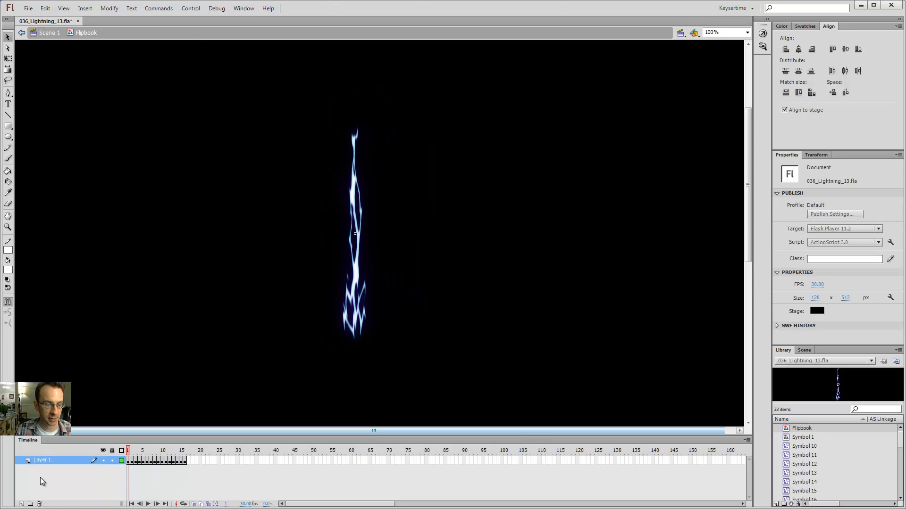
pyautogui.click(21, 504)
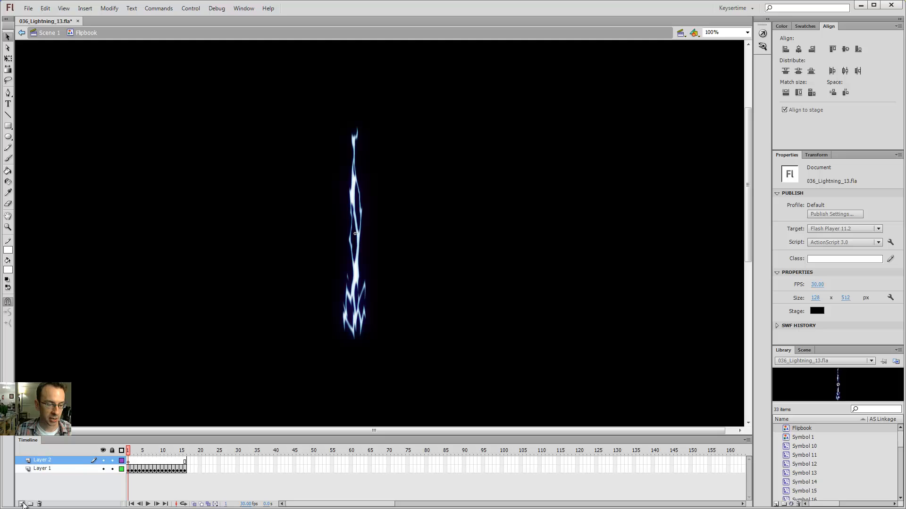
# Try pasting the border frames at frame 1 of Flipbook's new Layer 2, and undo the paste.
pyautogui.rightClick(131, 463)
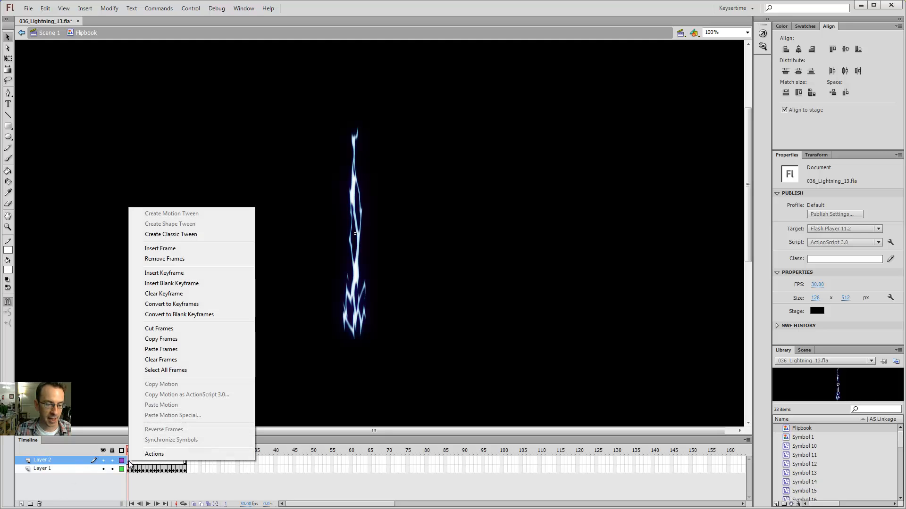
pyautogui.click(165, 344)
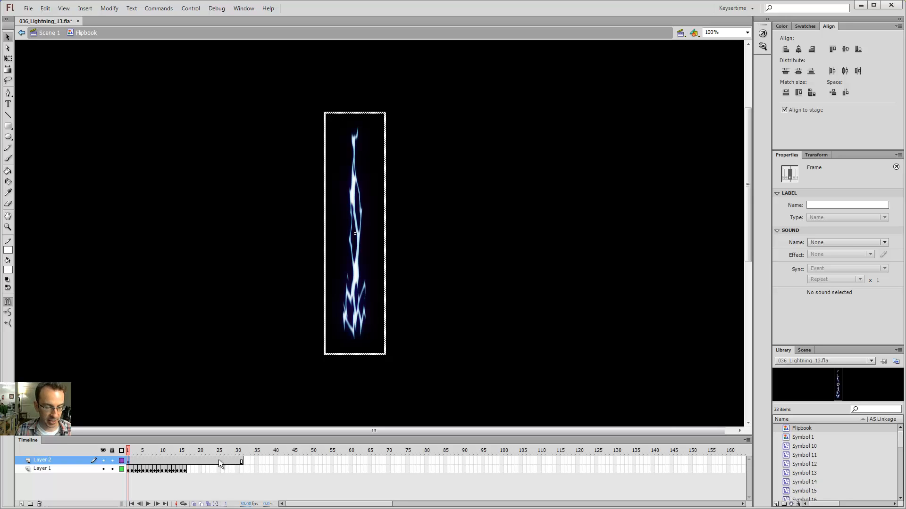
pyautogui.hotkey('ctrl', 'z')
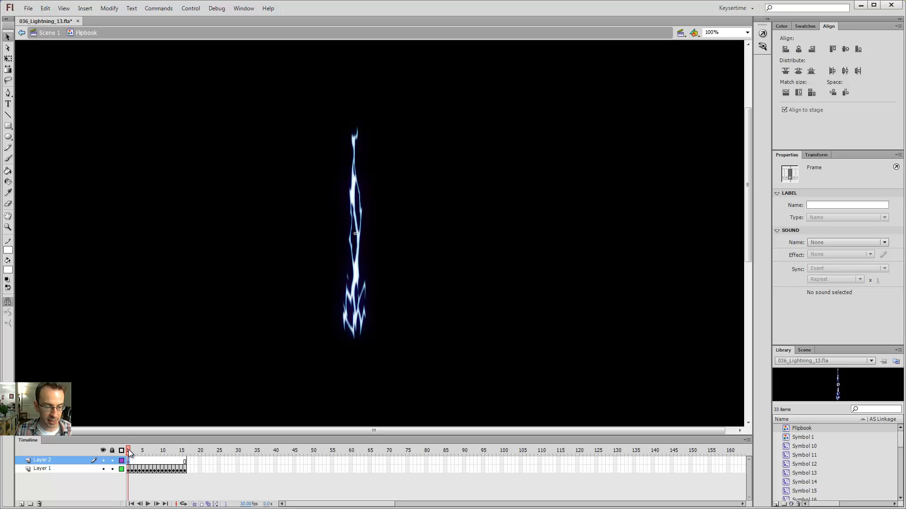
pyautogui.moveTo(127, 465); pyautogui.dragTo(242, 460)
pyautogui.hotkey('ctrl', 'z')
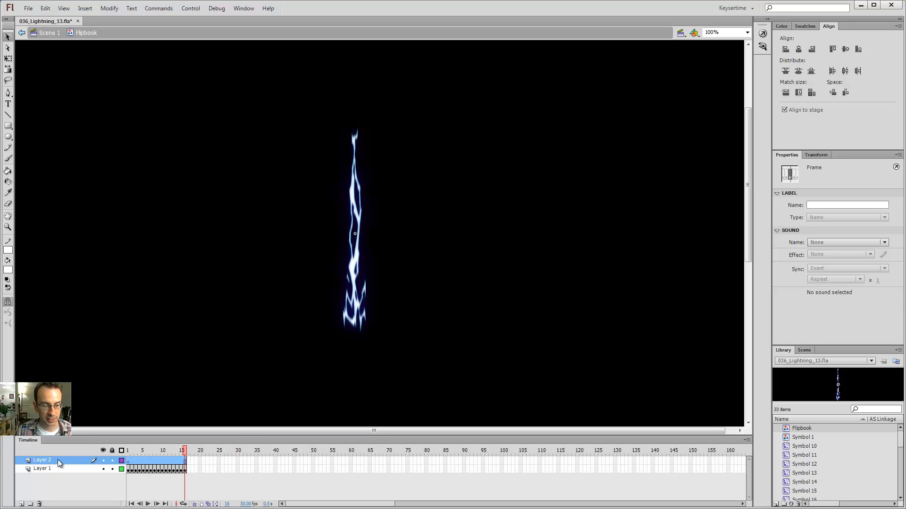
# Paste the border frames over frames 1 to 16 of Layer 2 in Flipbook, and preview the animation.
pyautogui.rightClick(156, 460)
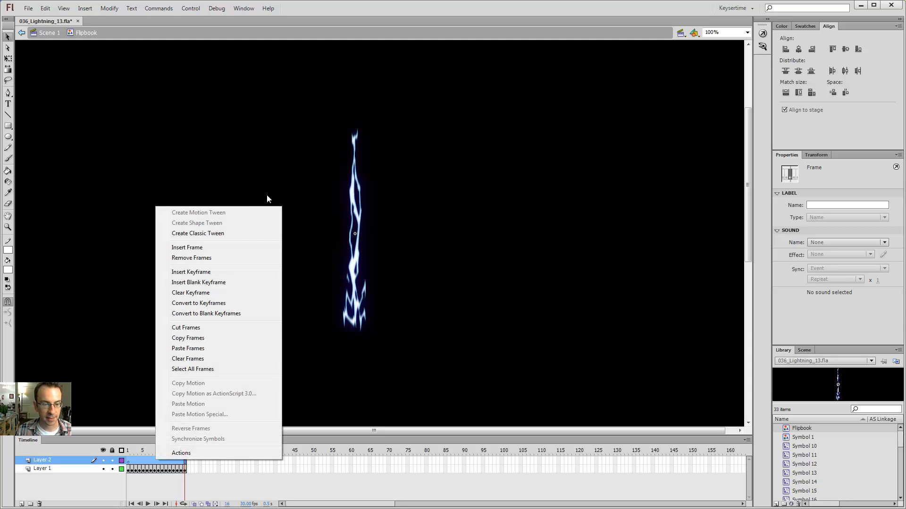
pyautogui.click(188, 350)
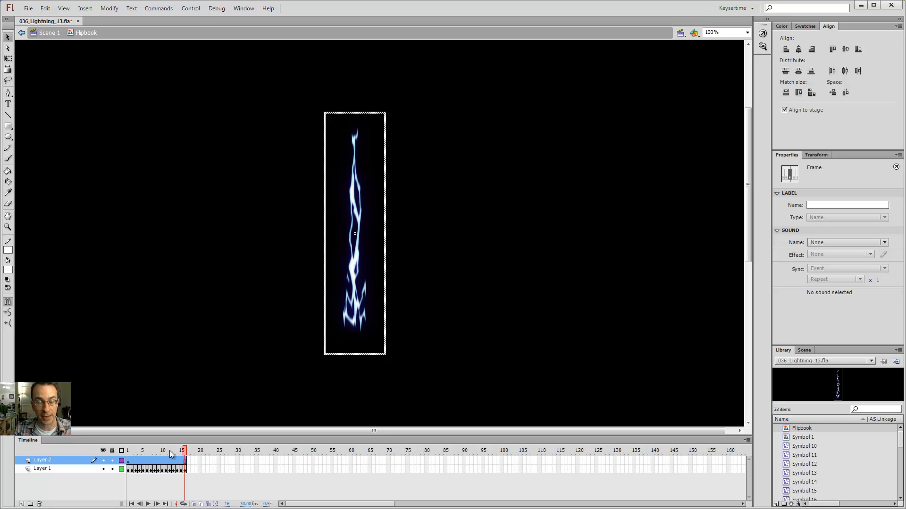
pyautogui.moveTo(171, 453); pyautogui.dragTo(42, 442)
pyautogui.press('Return')
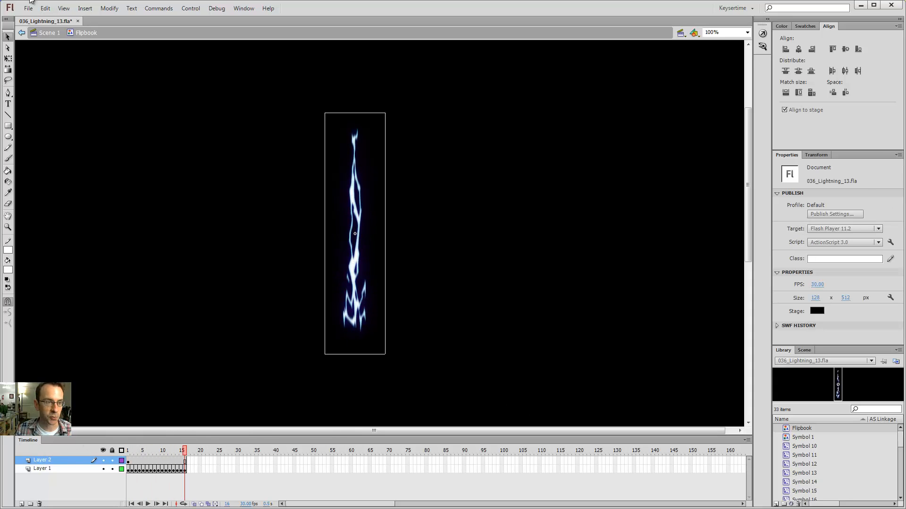
# Return to Scene 1, add a new layer directly above Layer 4, and name it flipbook.
pyautogui.click(49, 32)
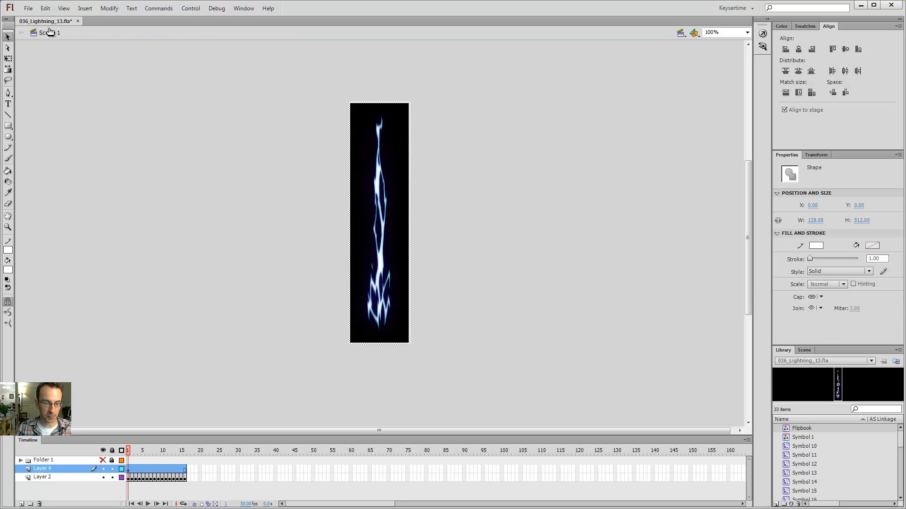
pyautogui.click(41, 477)
pyautogui.click(43, 461)
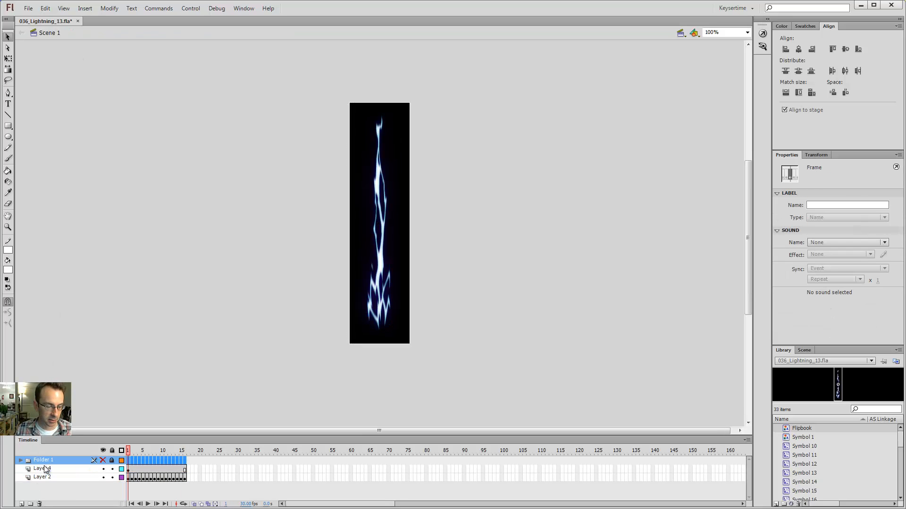
pyautogui.click(45, 469)
pyautogui.click(22, 504)
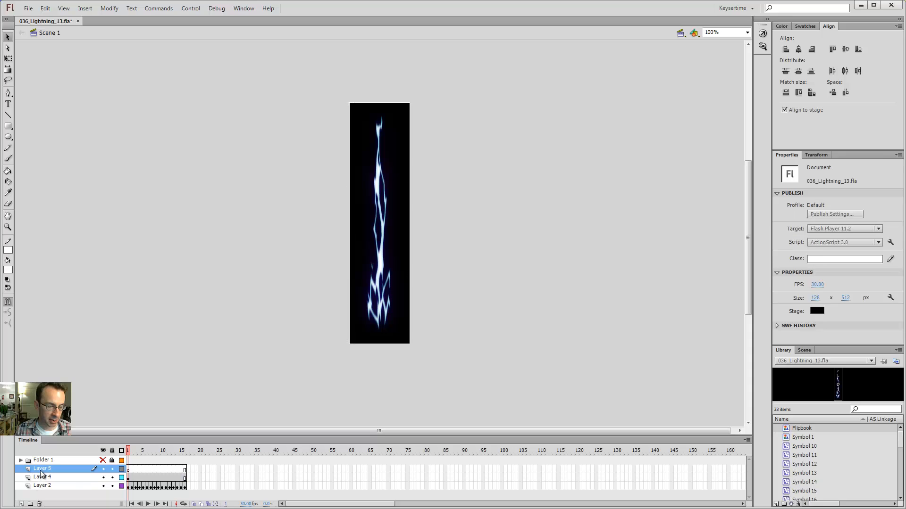
pyautogui.doubleClick(47, 469)
pyautogui.write('fl')
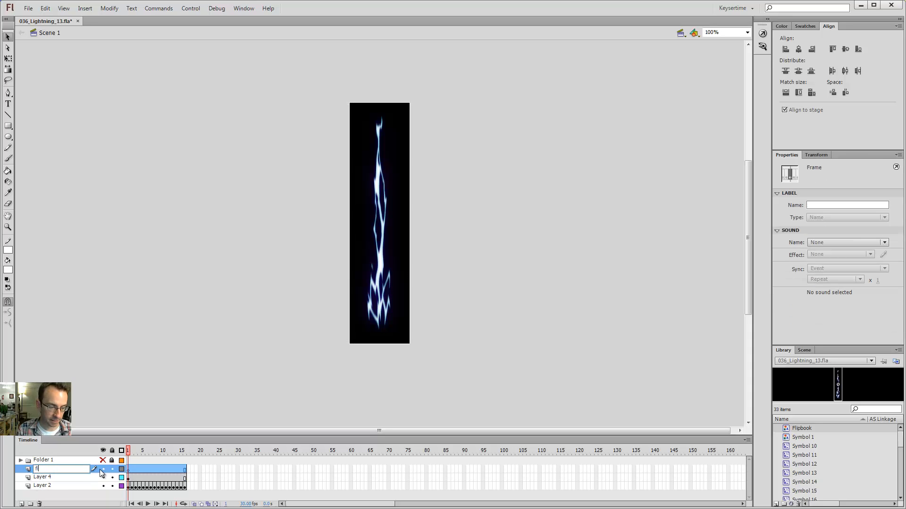
pyautogui.write('ipbook')
pyautogui.press('Return')
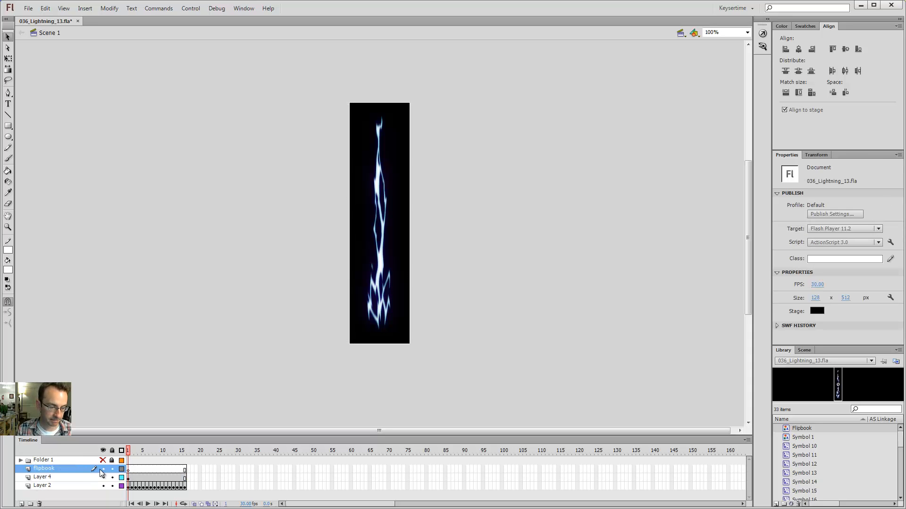
# Hide Layer 4 and Layer 2, and set the stage width to 512 px.
pyautogui.moveTo(104, 477); pyautogui.dragTo(104, 486)
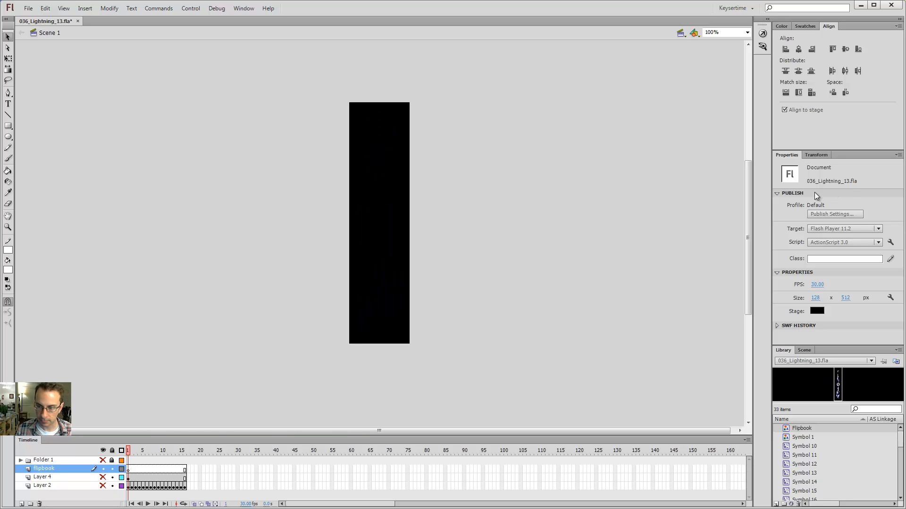
pyautogui.click(815, 297)
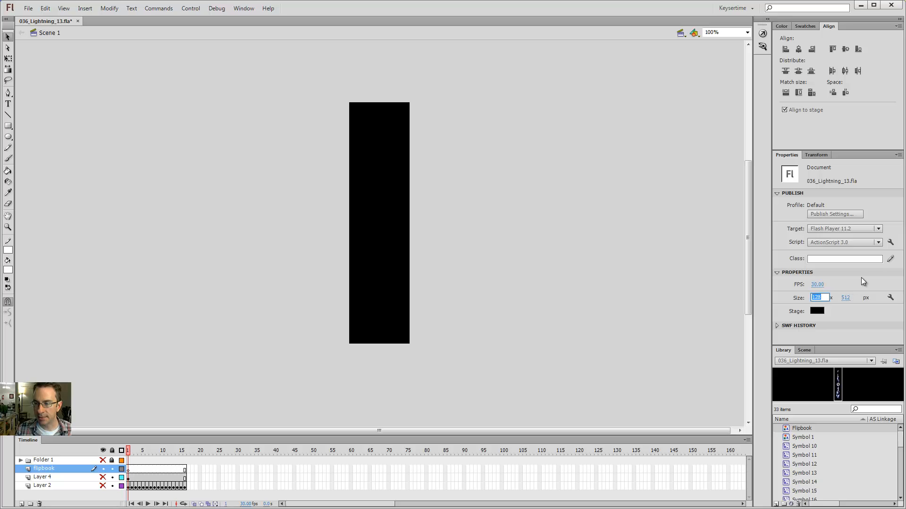
pyautogui.write('512')
pyautogui.press('Return')
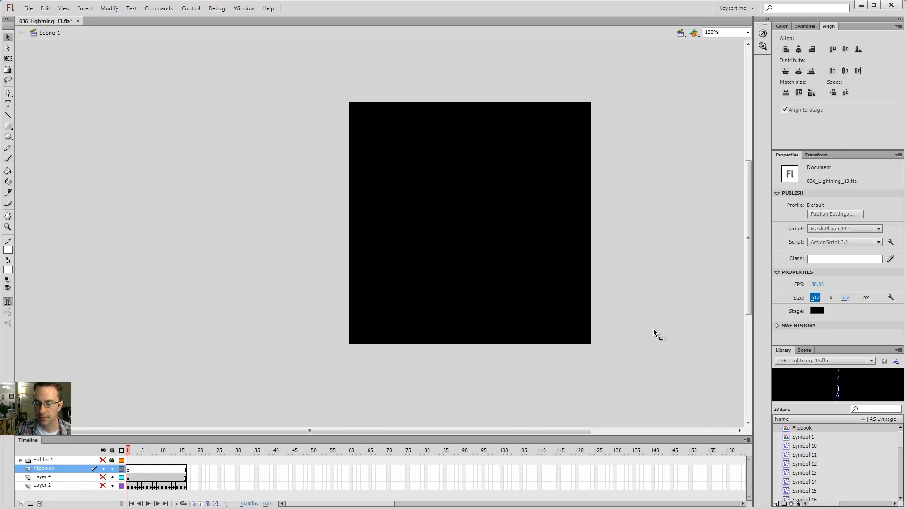
# Place an instance of the Flipbook symbol on the stage and scale it proportionally to a height of 256.
pyautogui.click(805, 438)
pyautogui.click(805, 429)
pyautogui.click(805, 438)
pyautogui.click(806, 429)
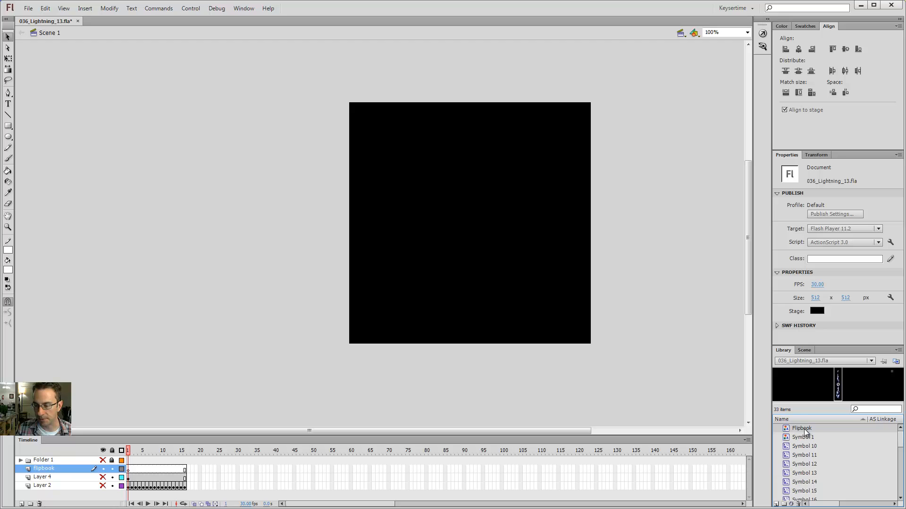
pyautogui.moveTo(803, 429); pyautogui.dragTo(460, 223)
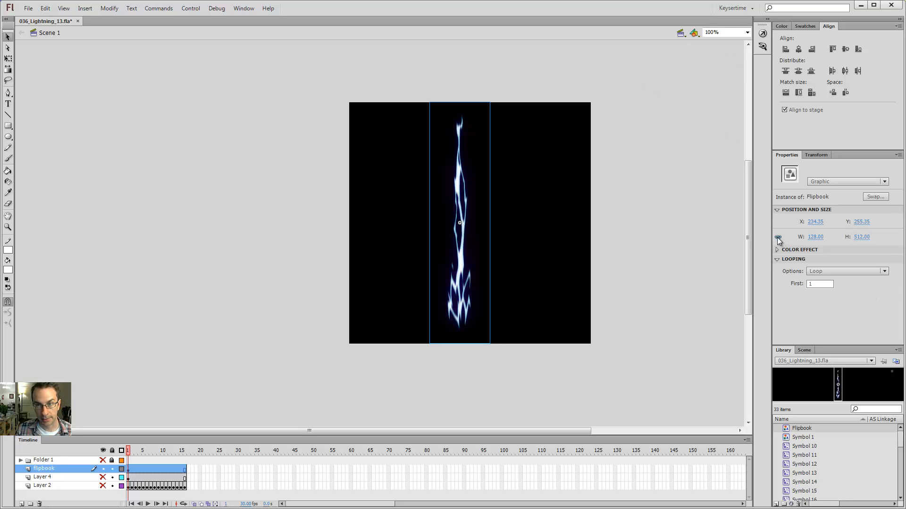
pyautogui.click(865, 237)
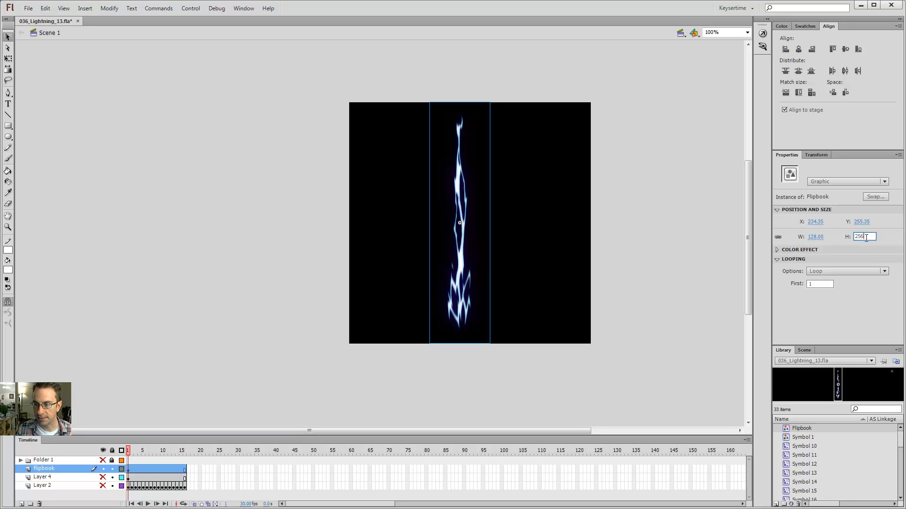
pyautogui.press('Return')
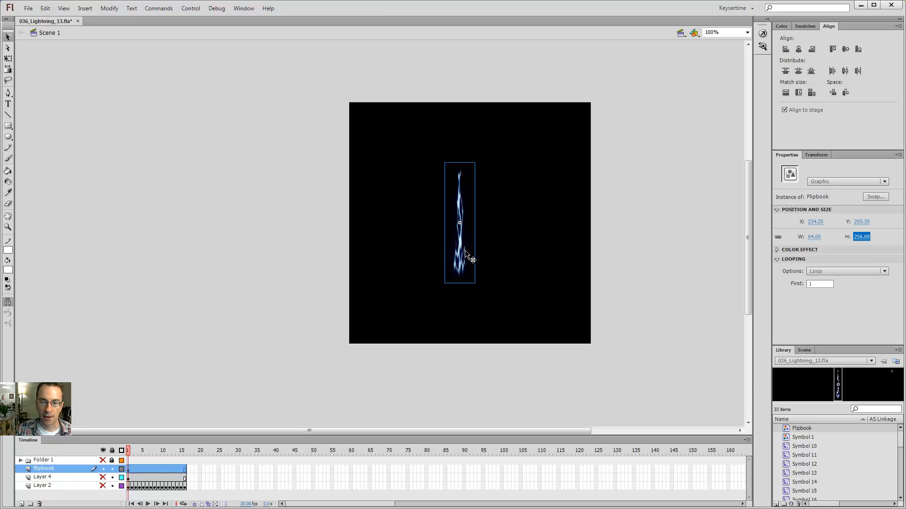
# Move the Flipbook instance into the stage's upper-left corner, aligning it to the stage's left and top edges.
pyautogui.moveTo(465, 253); pyautogui.dragTo(370, 187)
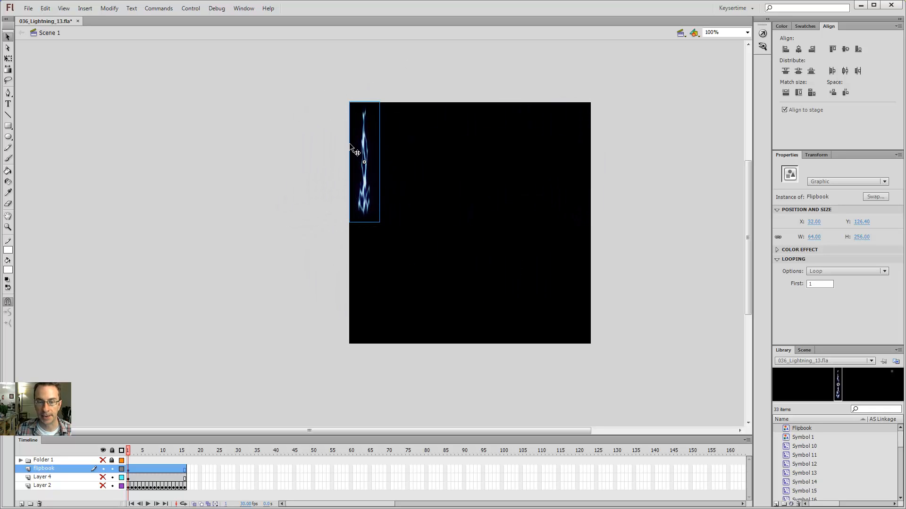
pyautogui.moveTo(350, 144); pyautogui.dragTo(416, 196)
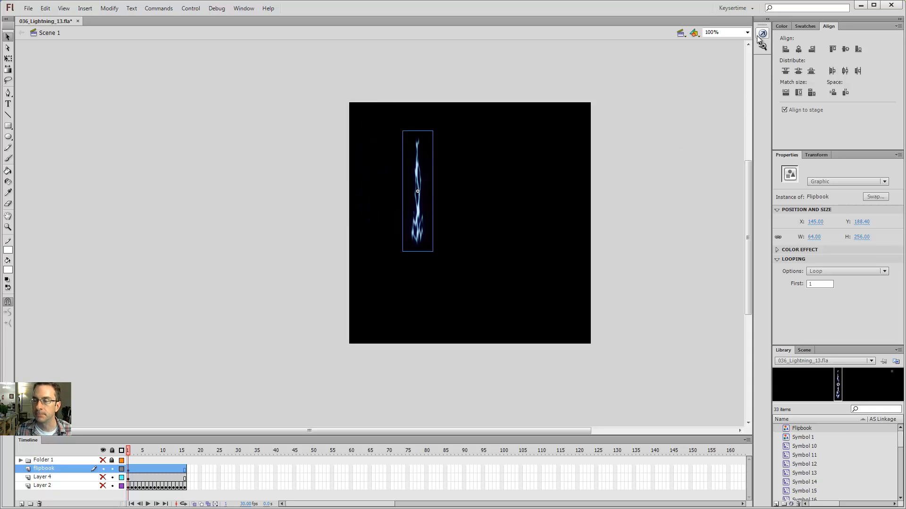
pyautogui.click(796, 110)
pyautogui.click(785, 49)
pyautogui.click(833, 49)
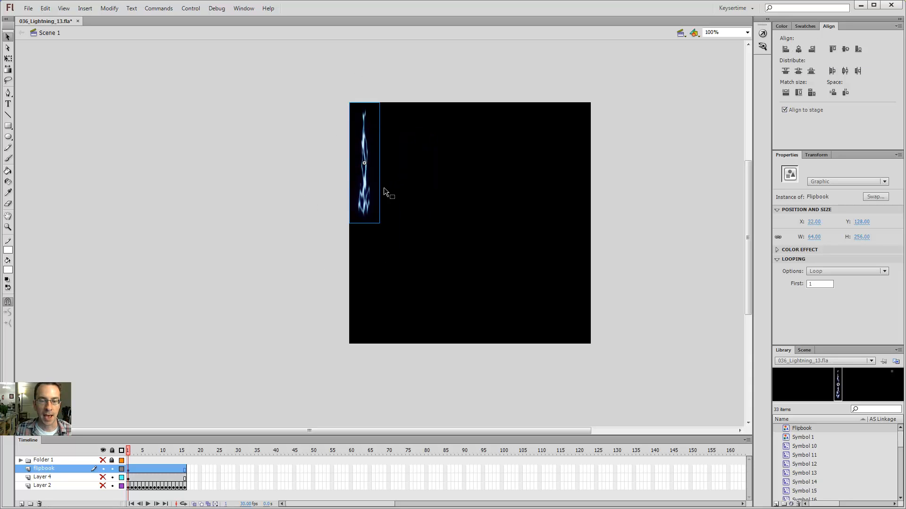
# Duplicate the Flipbook instance seven times in a rough row extending to the right past the stage.
pyautogui.moveTo(366, 204); pyautogui.dragTo(409, 207)
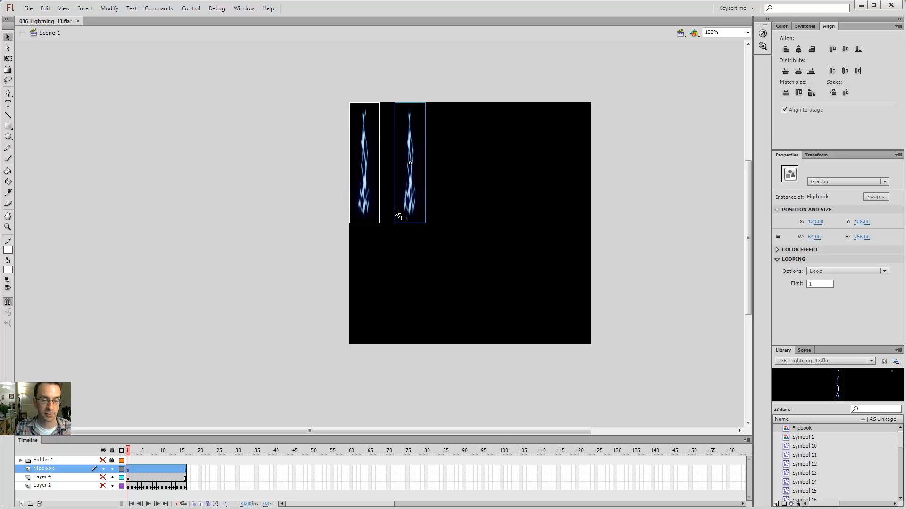
pyautogui.keyDown('alt'); pyautogui.moveTo(415, 202); pyautogui.dragTo(565, 211); pyautogui.keyUp('alt')
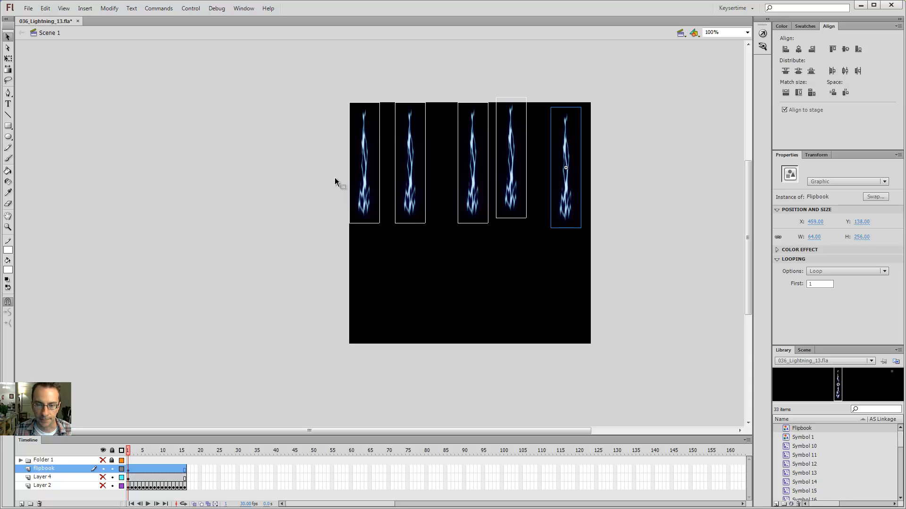
pyautogui.moveTo(567, 207); pyautogui.dragTo(689, 218)
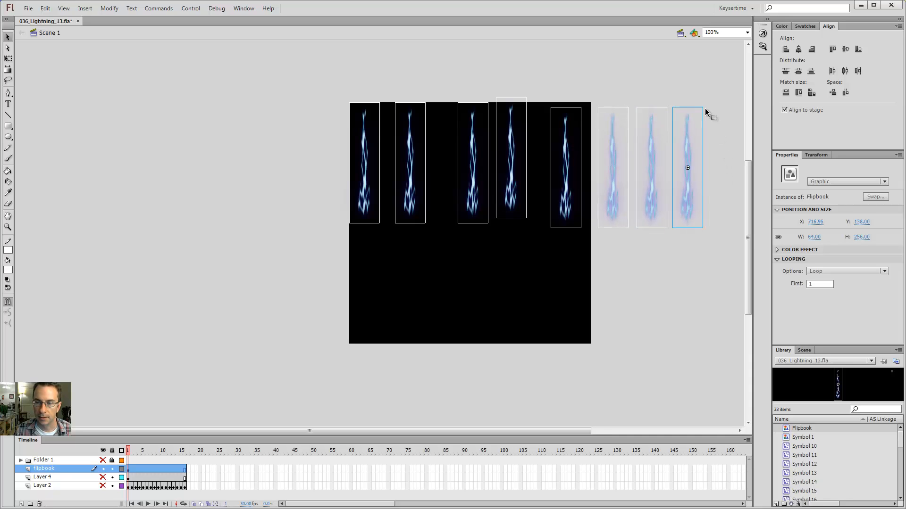
# Distribute all eight instances by horizontal center across the stage and align their top edges to the stage.
pyautogui.hotkey('ctrl', 'a')
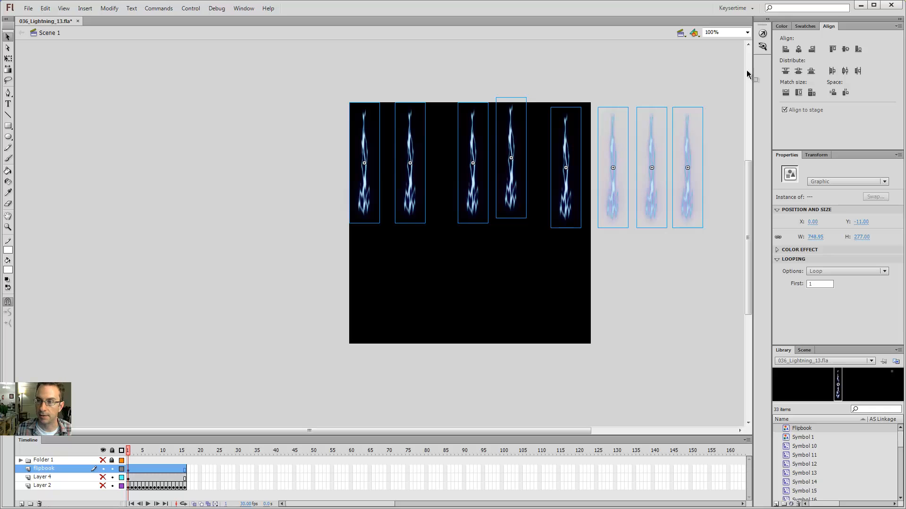
pyautogui.click(845, 72)
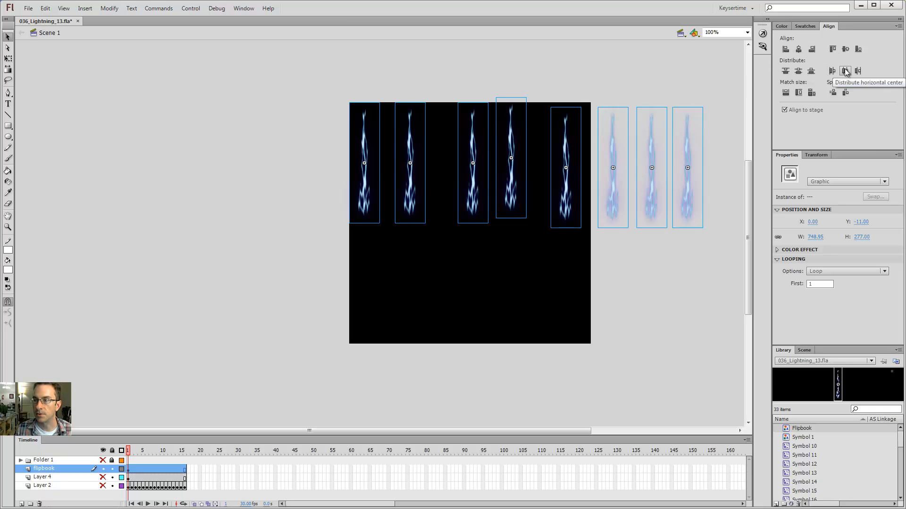
pyautogui.click(845, 71)
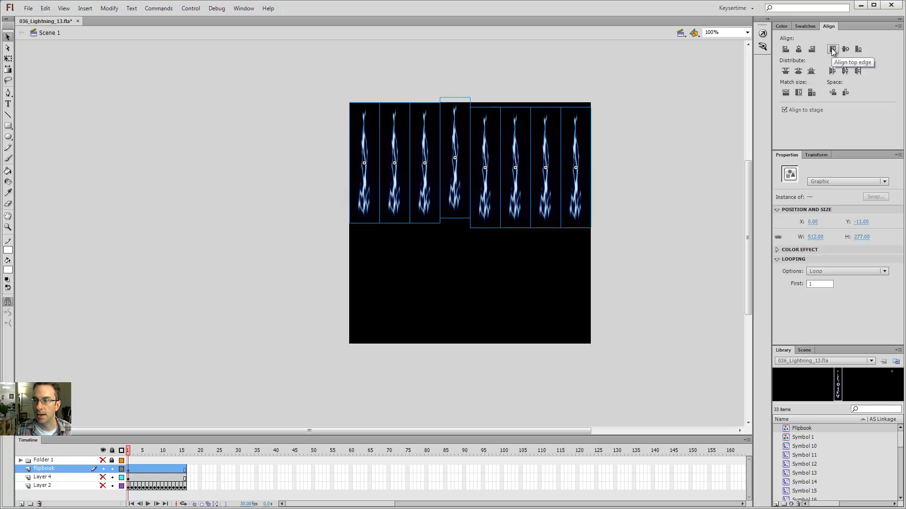
pyautogui.click(832, 49)
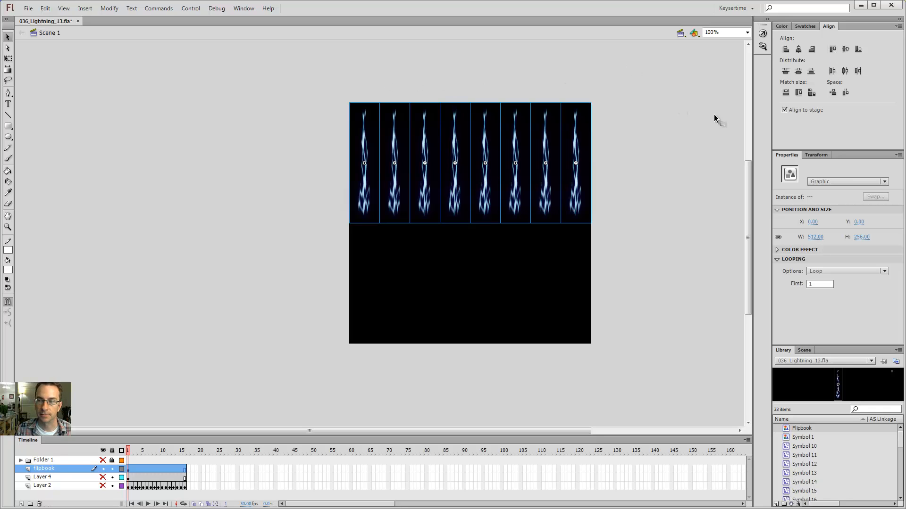
pyautogui.click(632, 97)
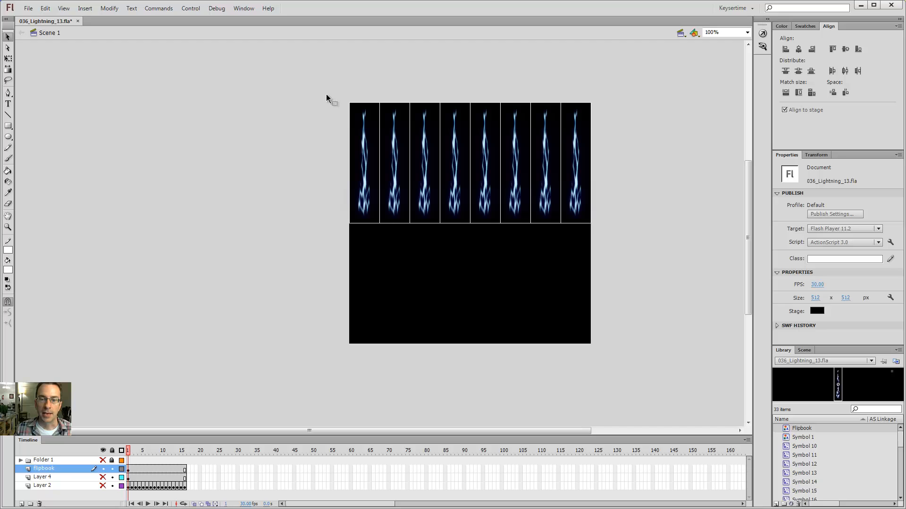
# Duplicate the row of eight instances and snap the copy directly beneath it to fill the stage's lower half.
pyautogui.moveTo(326, 96); pyautogui.dragTo(613, 227)
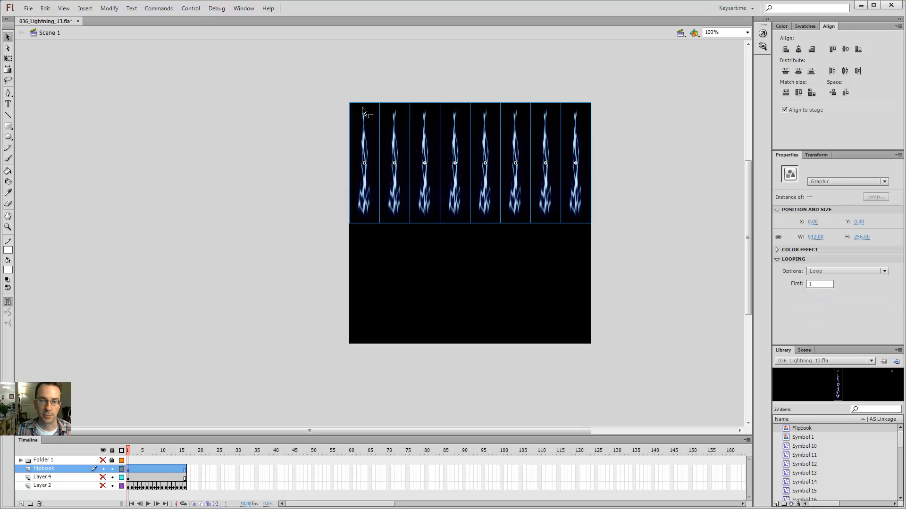
pyautogui.moveTo(365, 121); pyautogui.dragTo(356, 275)
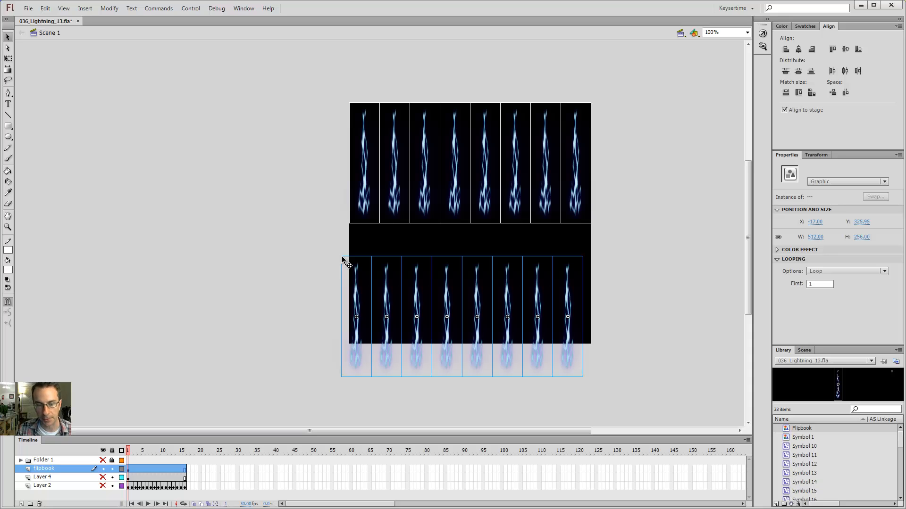
pyautogui.moveTo(341, 256); pyautogui.dragTo(369, 256)
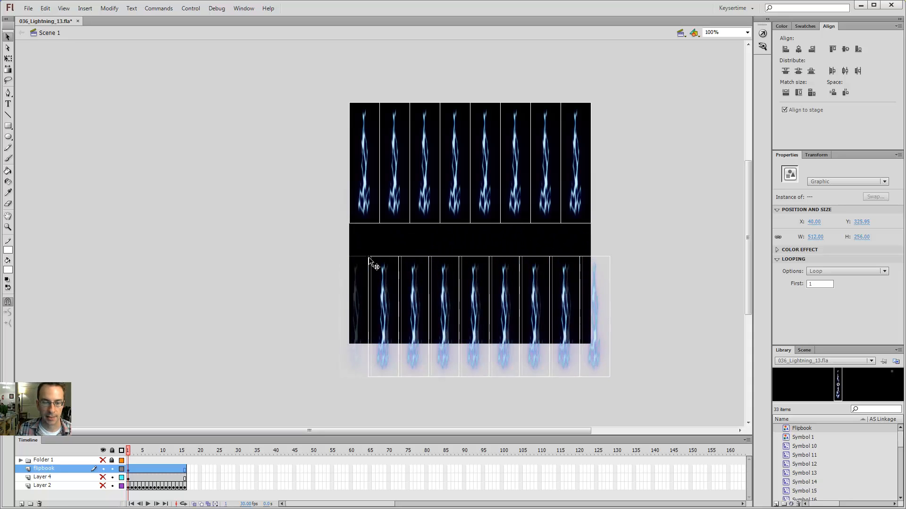
pyautogui.click(8, 302)
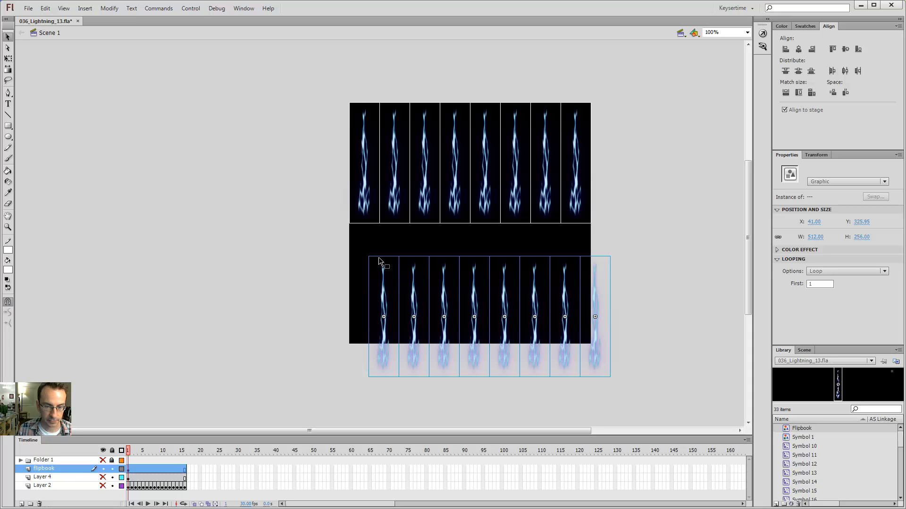
pyautogui.moveTo(370, 257); pyautogui.dragTo(349, 224)
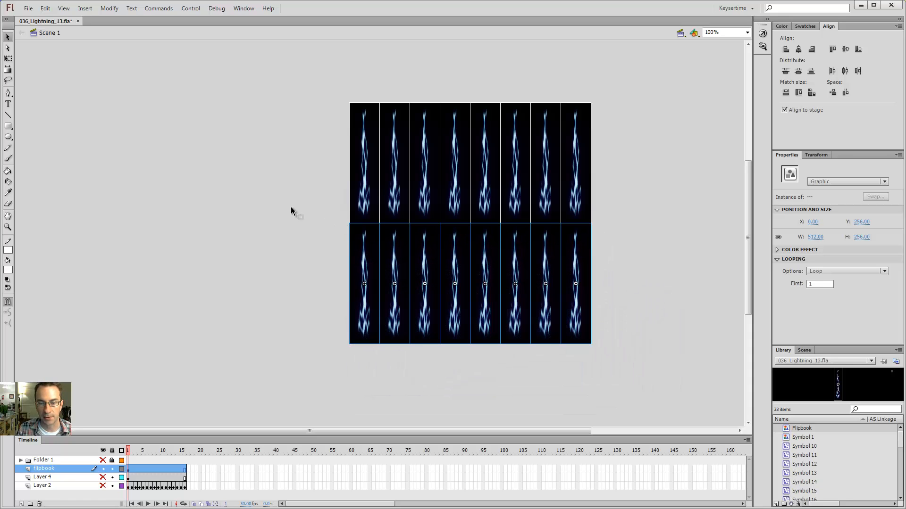
pyautogui.click(290, 207)
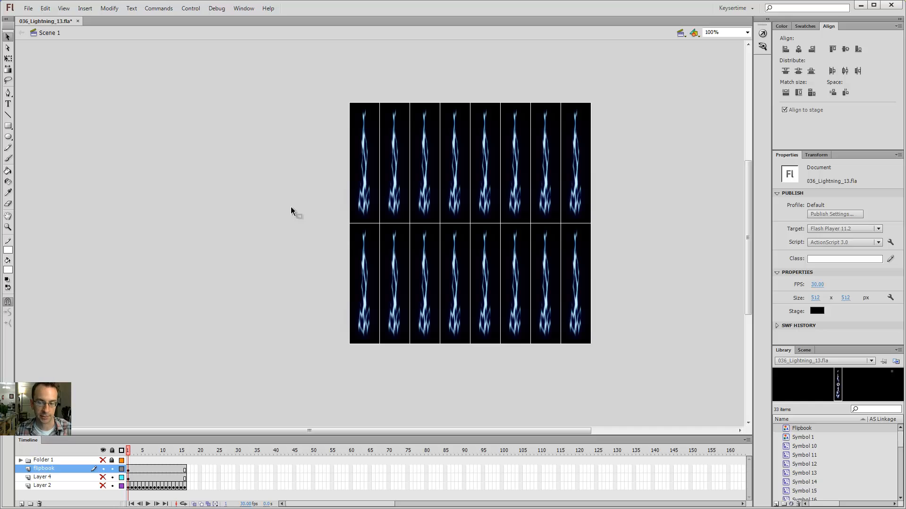
# Set the looping option of all sixteen Flipbook instances to Single Frame, and select the first instance of the upper row.
pyautogui.moveTo(276, 174); pyautogui.dragTo(659, 273)
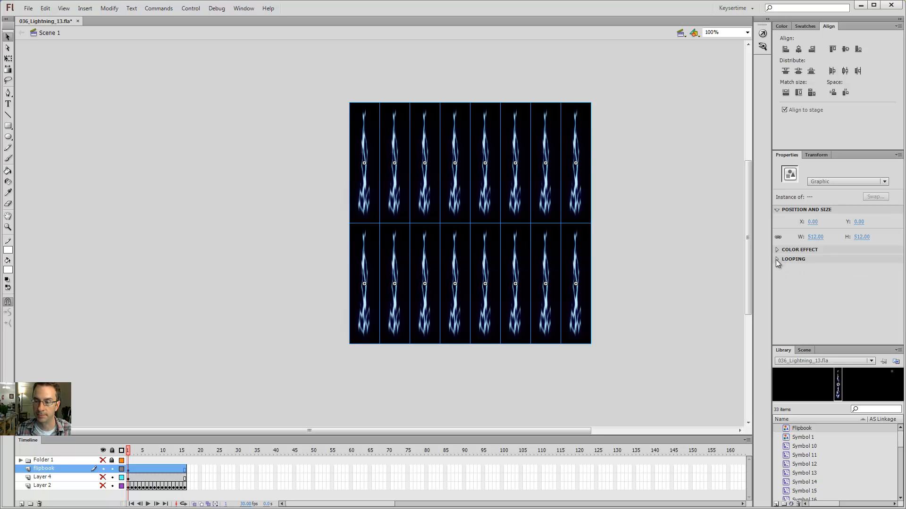
pyautogui.click(817, 276)
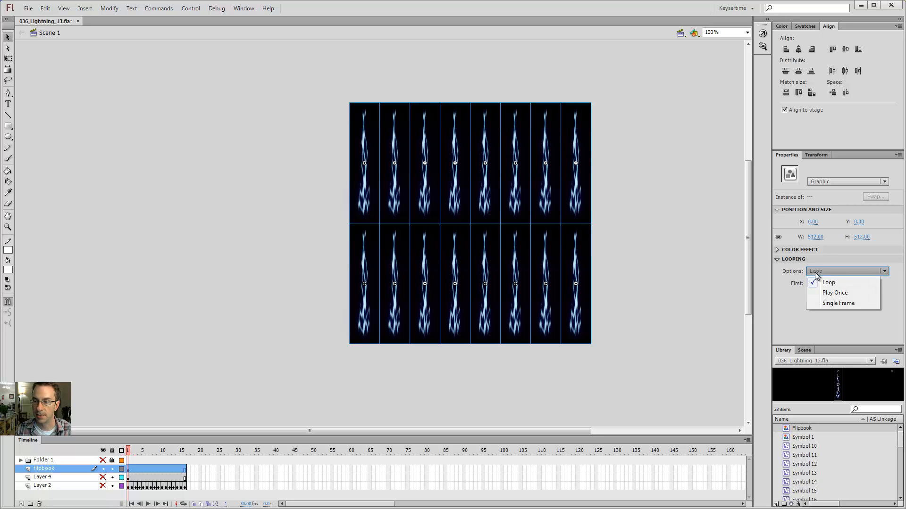
pyautogui.click(826, 305)
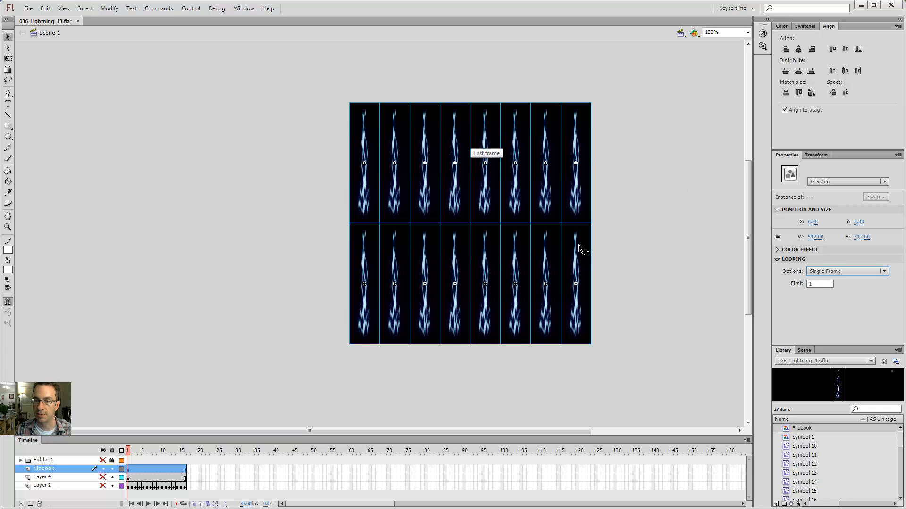
pyautogui.click(650, 179)
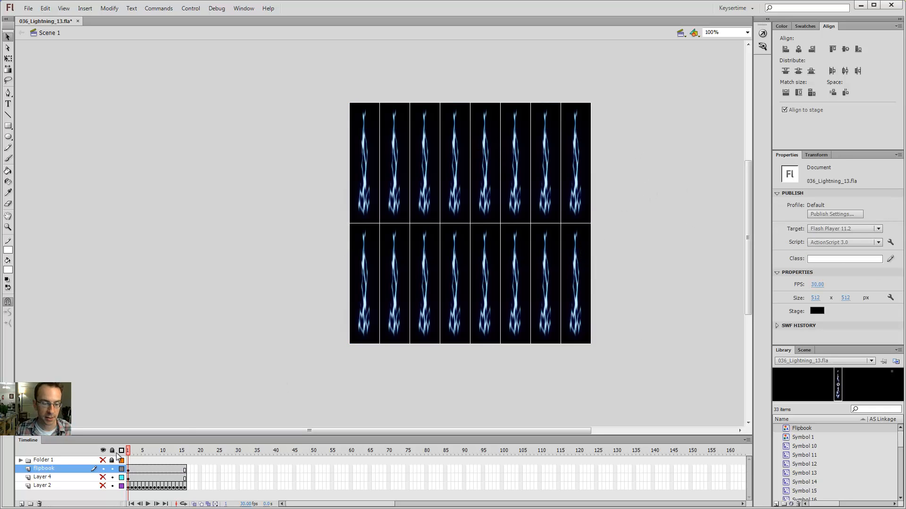
pyautogui.moveTo(129, 452); pyautogui.dragTo(102, 459)
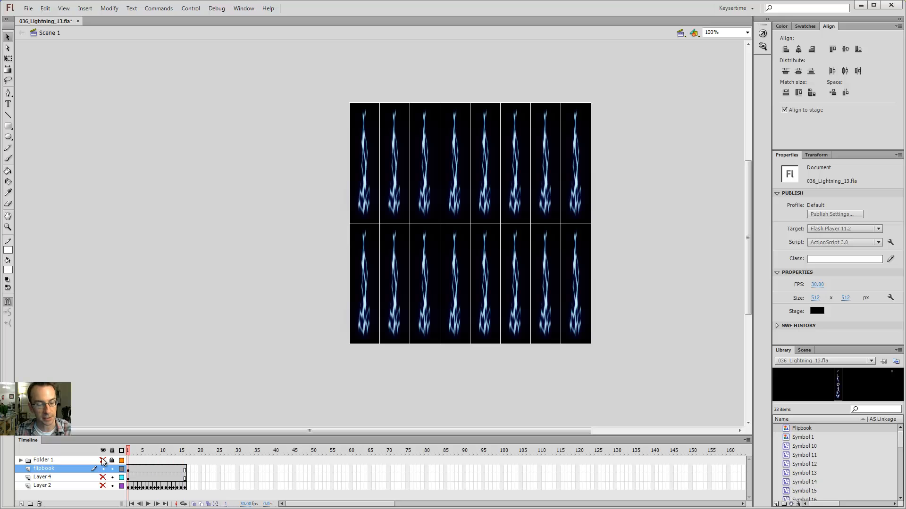
pyautogui.click(363, 155)
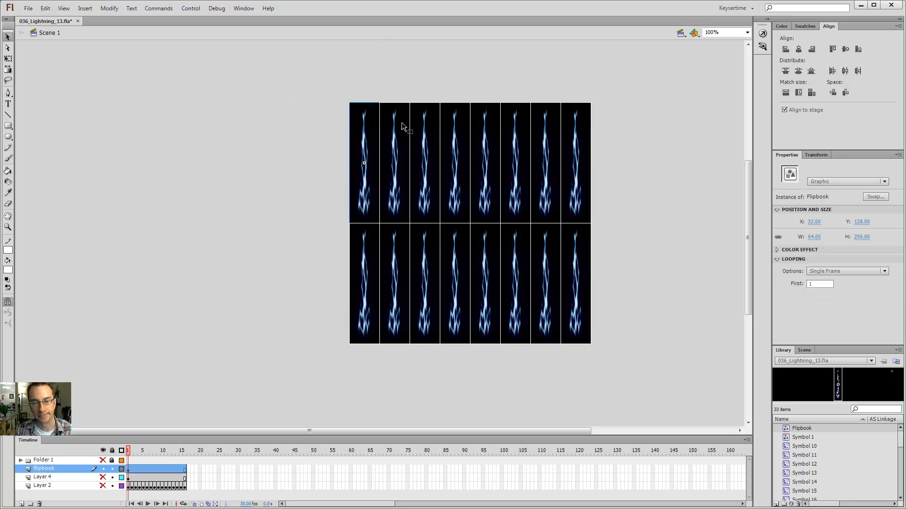
# Set the first frame of the second upper-row Flipbook instance to 2 and of the third to 3.
pyautogui.click(394, 154)
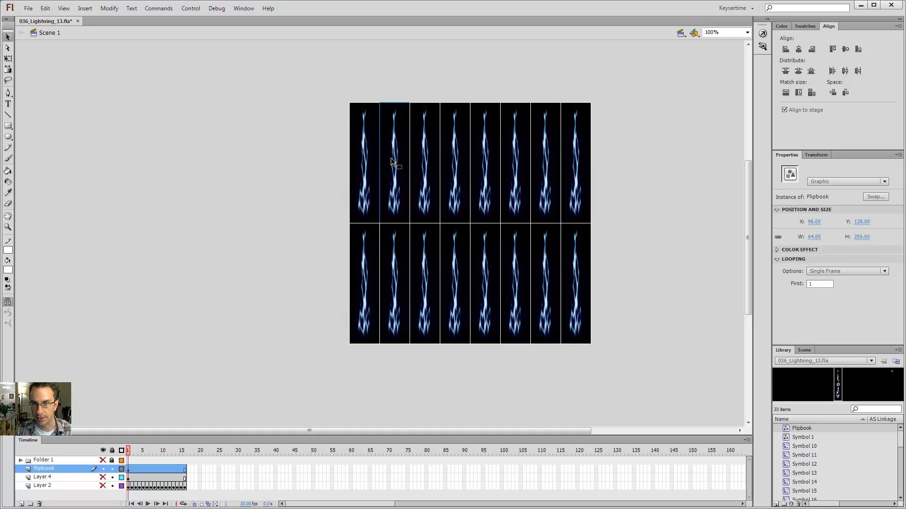
pyautogui.click(824, 285)
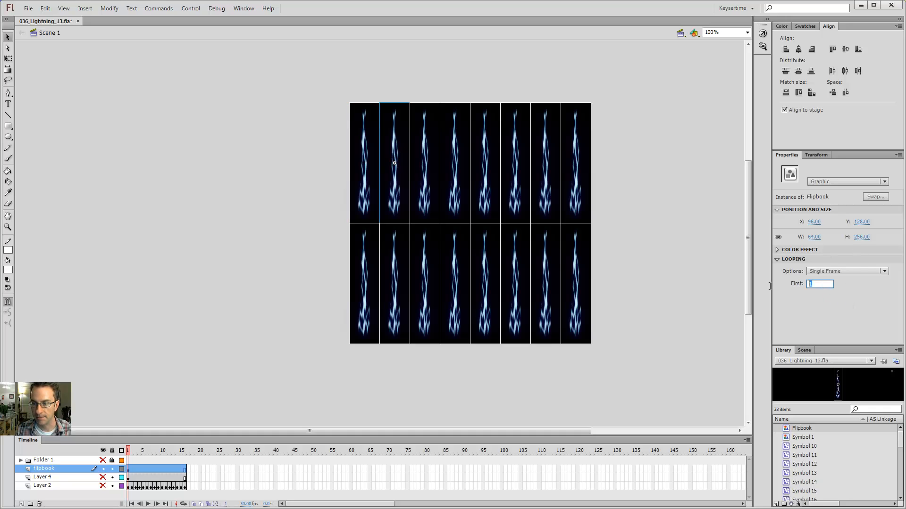
pyautogui.write('2')
pyautogui.press('Return')
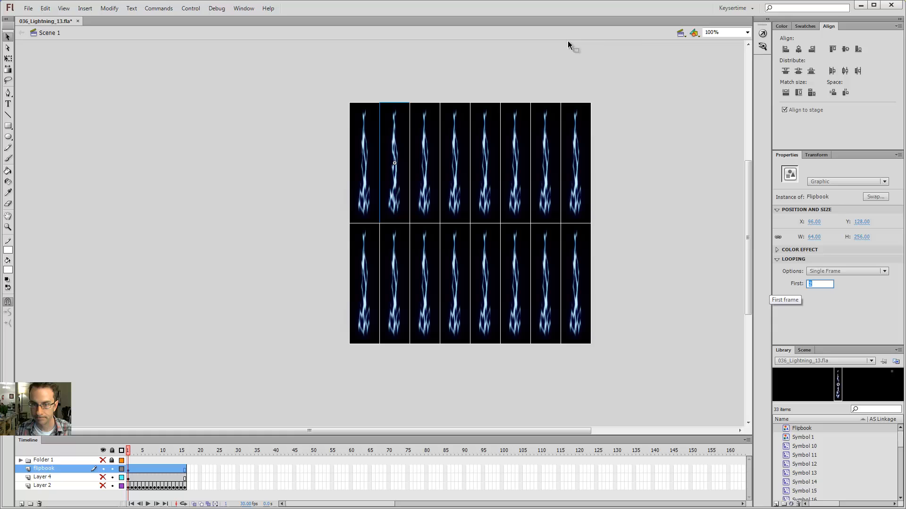
pyautogui.click(425, 193)
pyautogui.click(820, 283)
pyautogui.write('3')
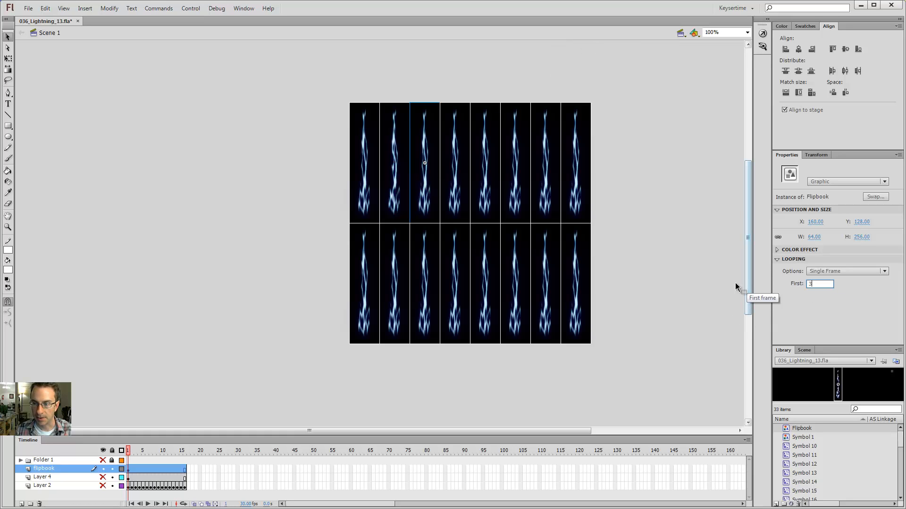
pyautogui.press('Return')
# Set the first frame of the fourth upper-row instance to 4 and of the fifth to 5.
pyautogui.click(457, 192)
pyautogui.click(812, 284)
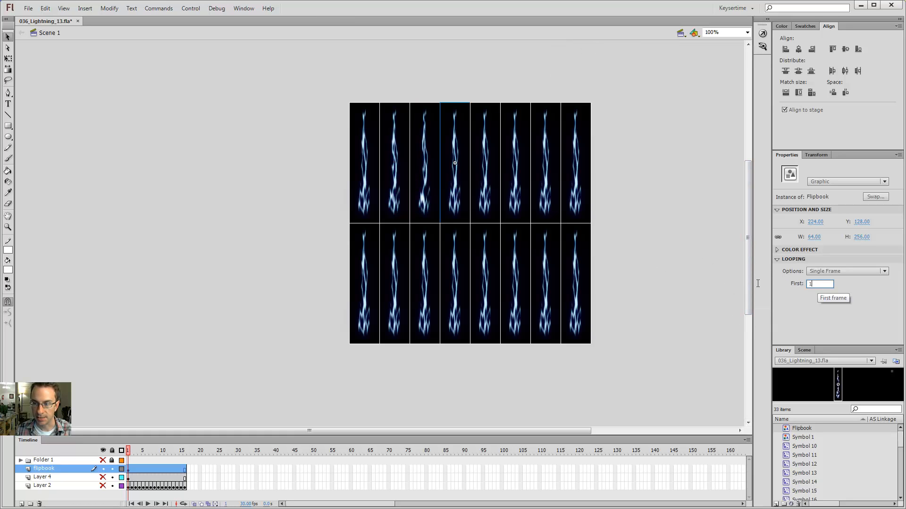
pyautogui.write('4')
pyautogui.press('Return')
pyautogui.click(497, 189)
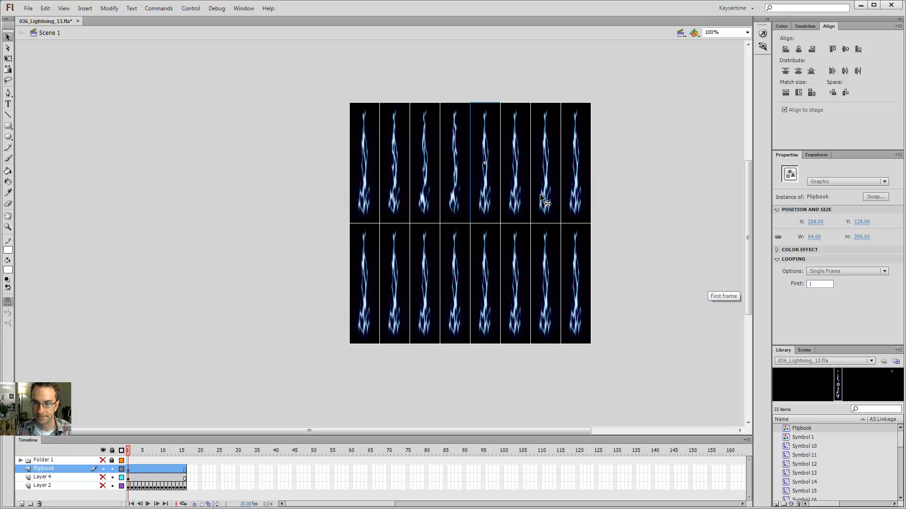
pyautogui.click(825, 285)
pyautogui.write('5')
pyautogui.press('Return')
# Set the first frames of the sixth, seventh and eighth upper-row instances to 6, 7 and 8.
pyautogui.click(515, 182)
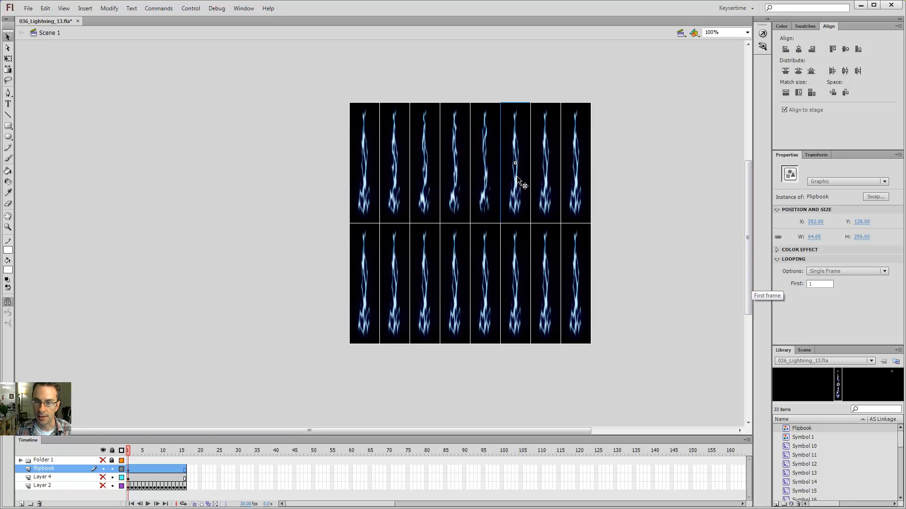
pyautogui.click(822, 286)
pyautogui.write('6')
pyautogui.press('Return')
pyautogui.click(543, 195)
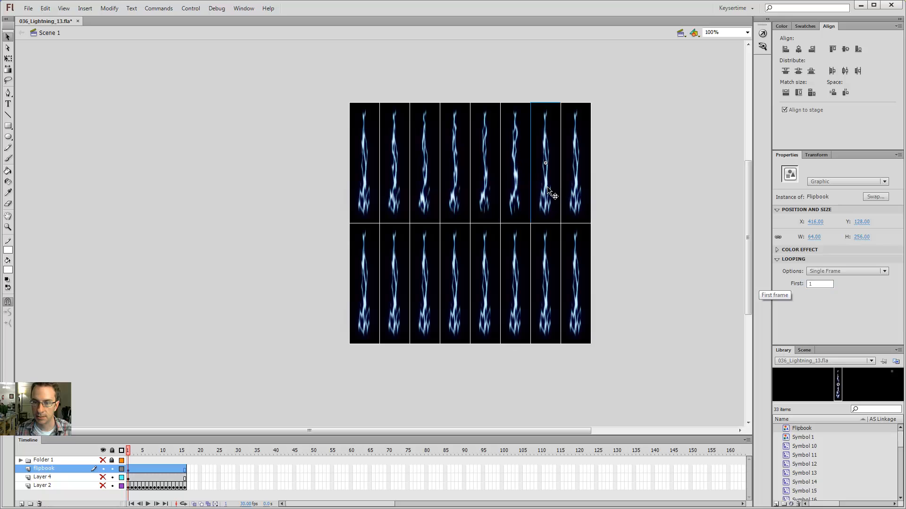
pyautogui.click(823, 284)
pyautogui.write('7')
pyautogui.press('Return')
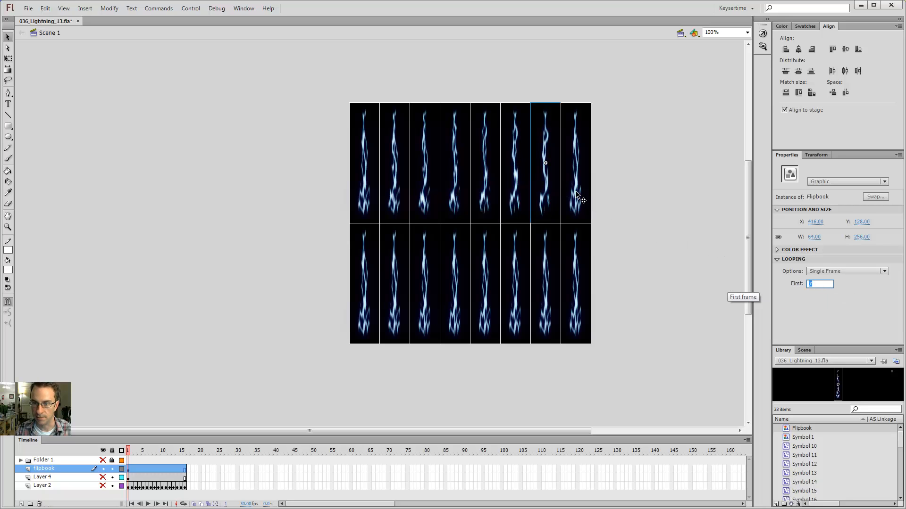
pyautogui.click(577, 203)
pyautogui.moveTo(780, 281); pyautogui.dragTo(703, 282)
pyautogui.write('8')
pyautogui.press('Return')
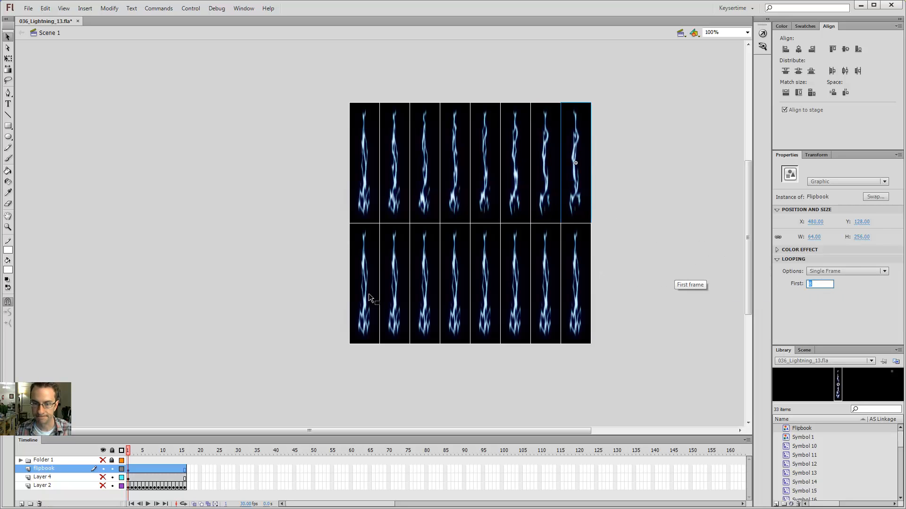
# Set the first frame of the first lower-row instance to 9 and of the second to 10.
pyautogui.click(367, 296)
pyautogui.moveTo(827, 283); pyautogui.dragTo(663, 282)
pyautogui.write('9')
pyautogui.press('Return')
pyautogui.click(392, 307)
pyautogui.click(827, 283)
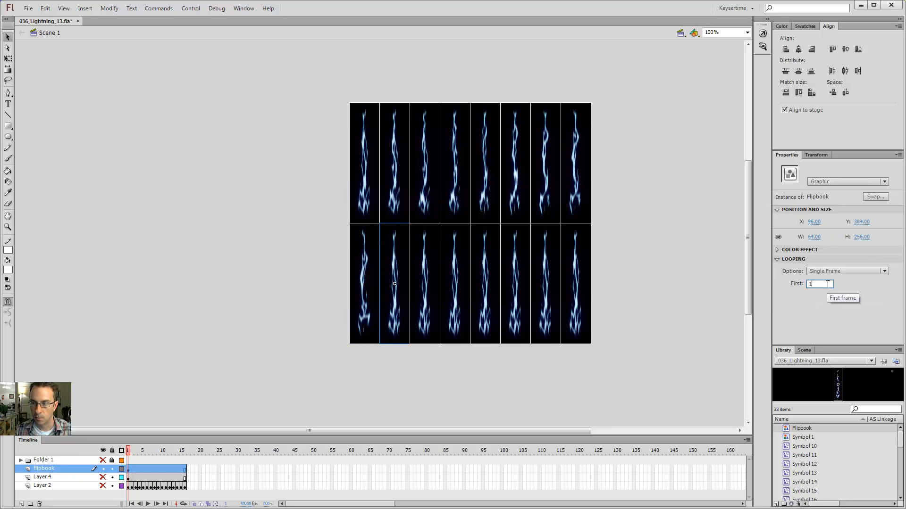
pyautogui.write('0')
pyautogui.press('Return')
# Set the first frames of the third, fourth and fifth lower-row instances to 11, 12 and 13.
pyautogui.click(426, 315)
pyautogui.click(812, 284)
pyautogui.write('1')
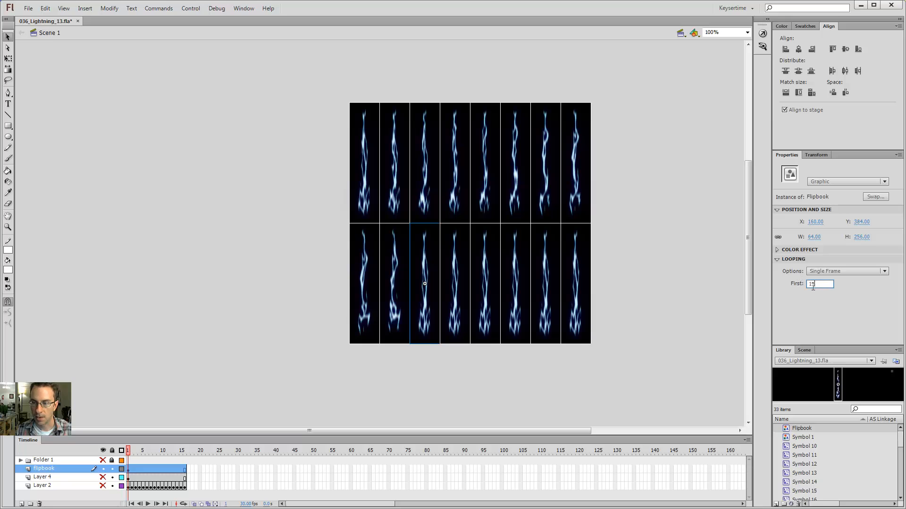
pyautogui.click(444, 298)
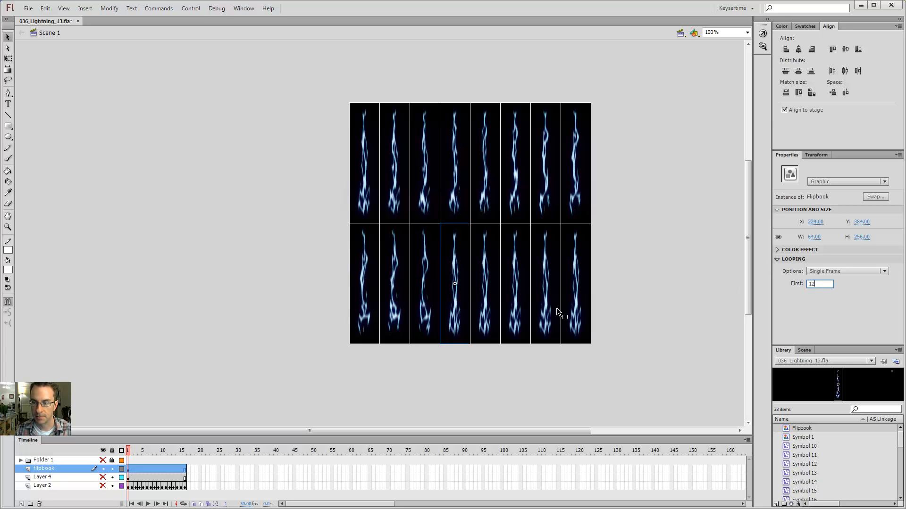
pyautogui.click(483, 317)
pyautogui.click(830, 284)
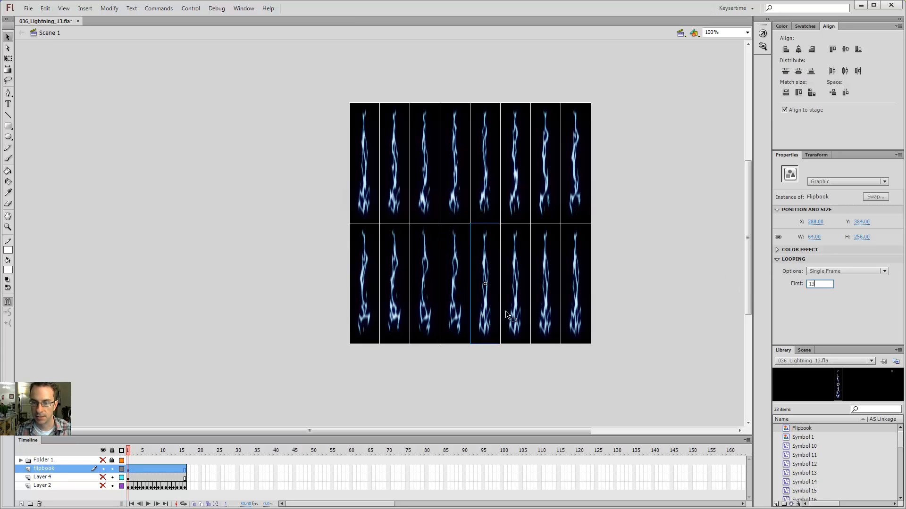
# Set the first frames of the last three lower-row instances to 14, 15 and 16, and deselect everything.
pyautogui.click(520, 320)
pyautogui.click(818, 285)
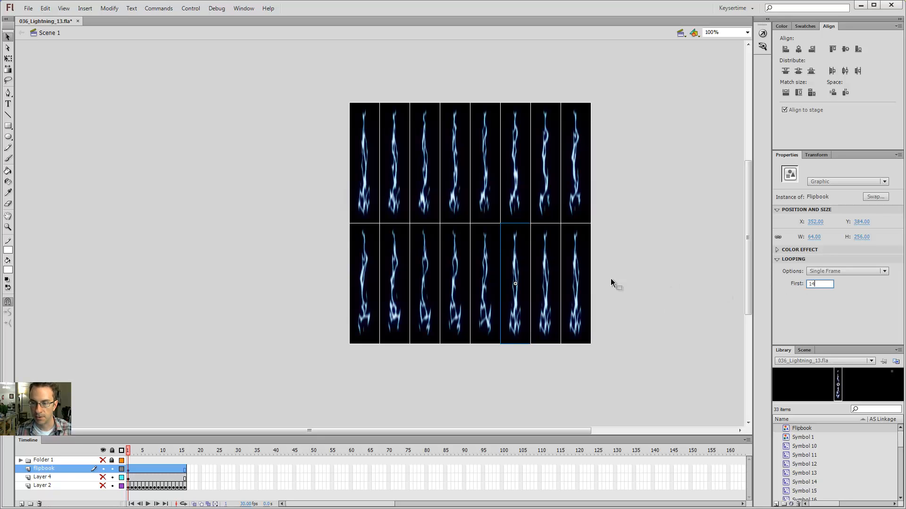
pyautogui.click(559, 307)
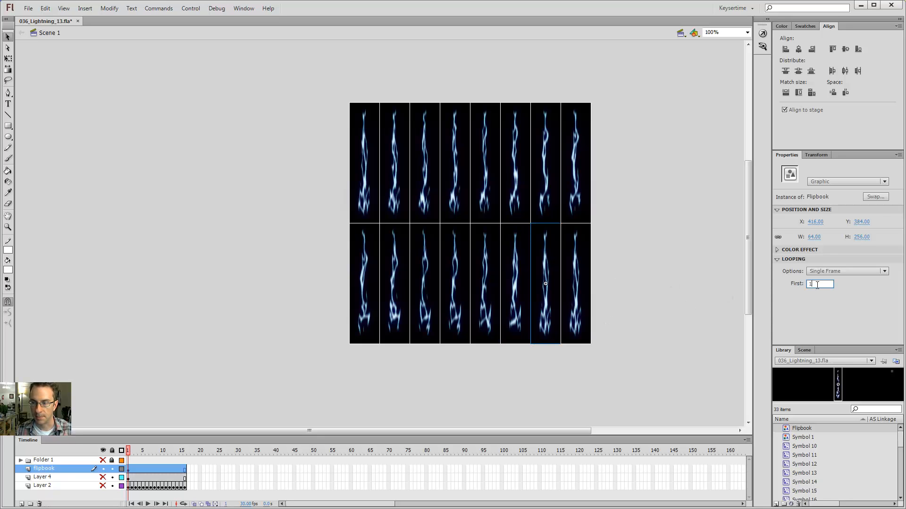
pyautogui.click(570, 307)
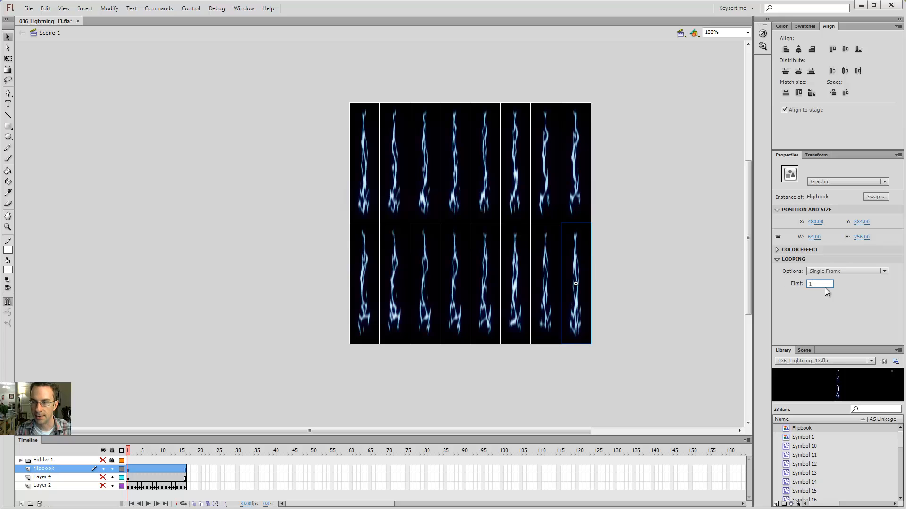
pyautogui.press('Return')
pyautogui.click(675, 172)
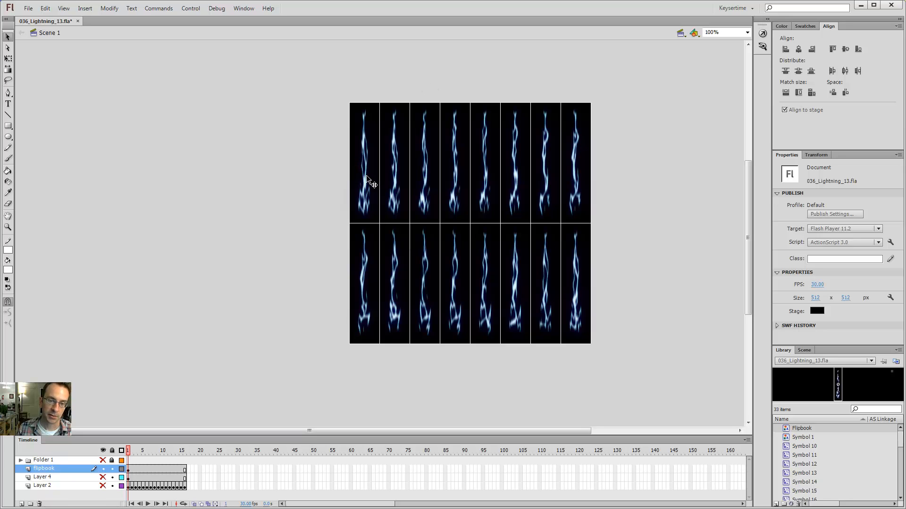
# Pull the first three upper-row instances out of the grid one by one and undo the three moves.
pyautogui.moveTo(366, 174); pyautogui.dragTo(238, 160)
pyautogui.moveTo(391, 188); pyautogui.dragTo(329, 131)
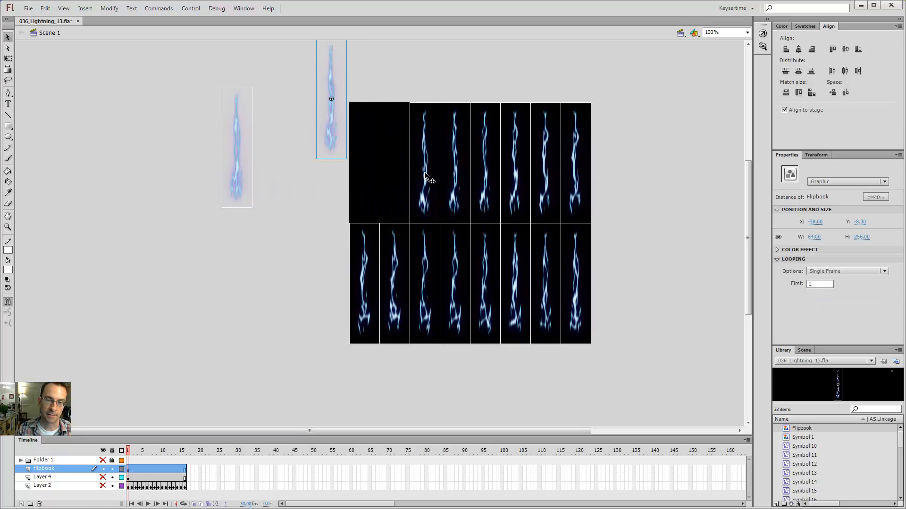
pyautogui.moveTo(425, 173); pyautogui.dragTo(393, 117)
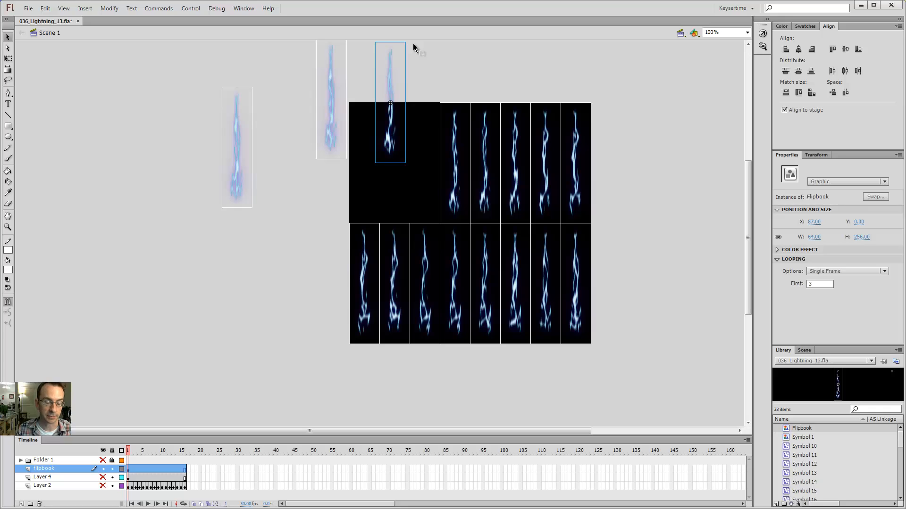
pyautogui.hotkey('ctrl', 'z')
pyautogui.hotkey('ctrl', 'z')
pyautogui.hotkey('ctrl', 'z')
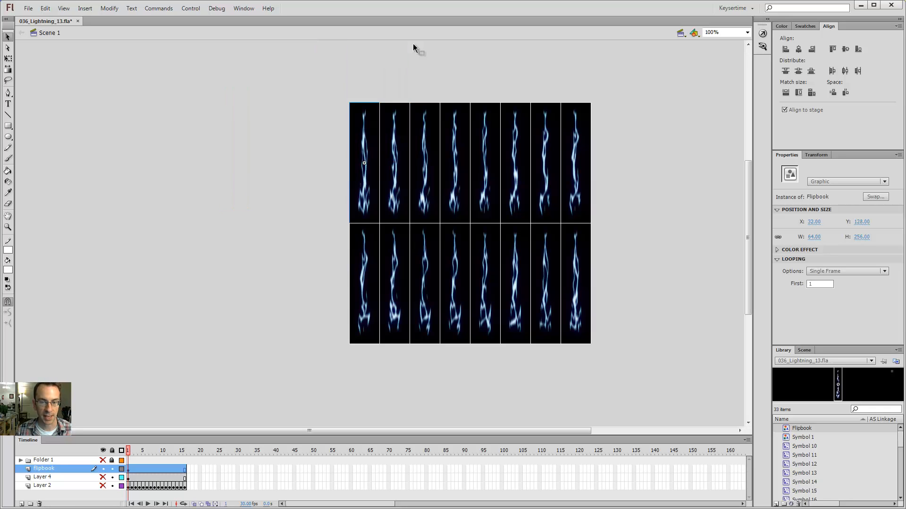
# Open several Flipbook instances from both rows in place to examine which timeline frame each one shows, returning to Scene 1 each time.
pyautogui.click(352, 70)
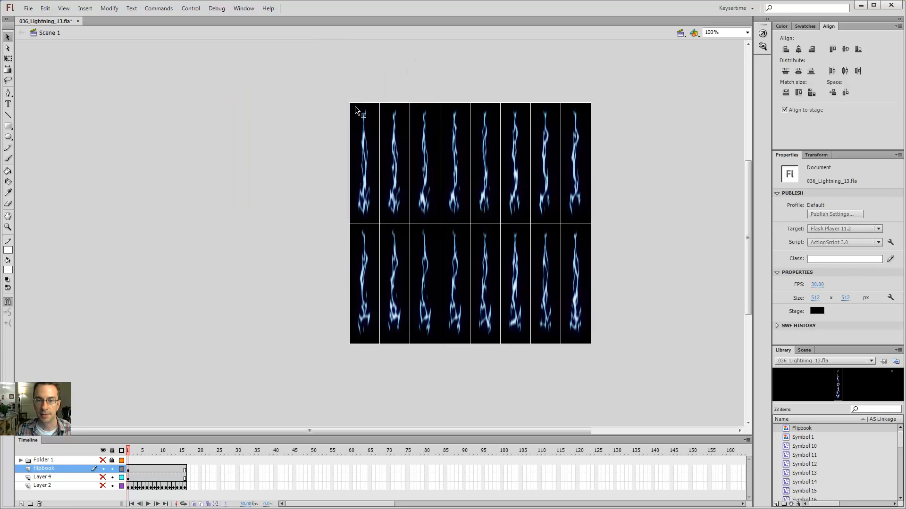
pyautogui.click(363, 170)
pyautogui.click(396, 171)
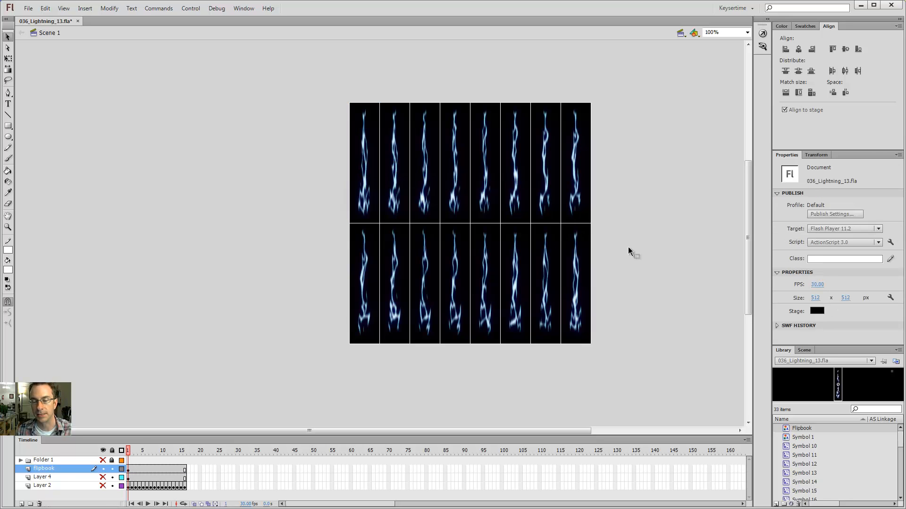
pyautogui.click(362, 194)
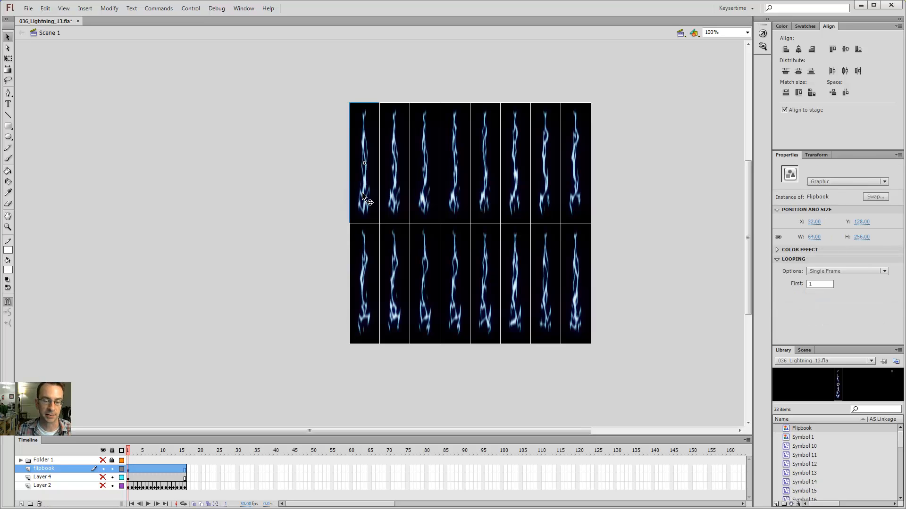
pyautogui.doubleClick(362, 194)
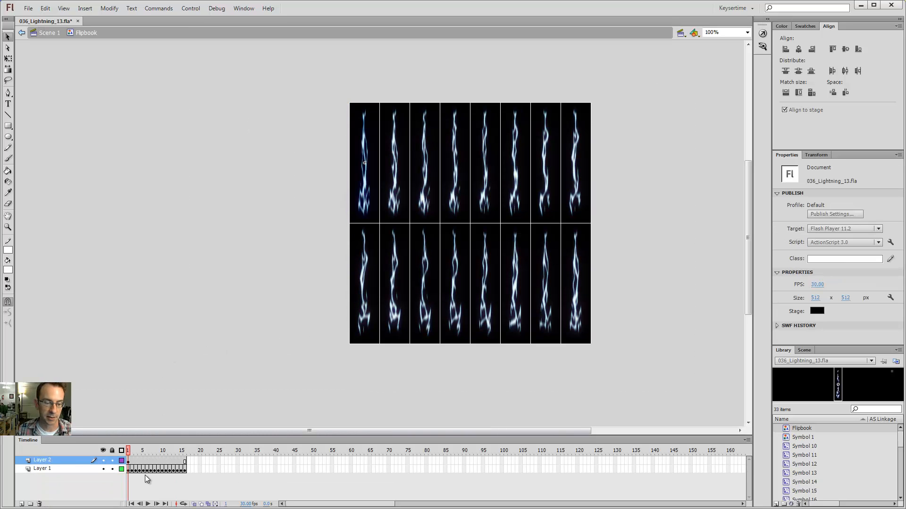
pyautogui.doubleClick(269, 312)
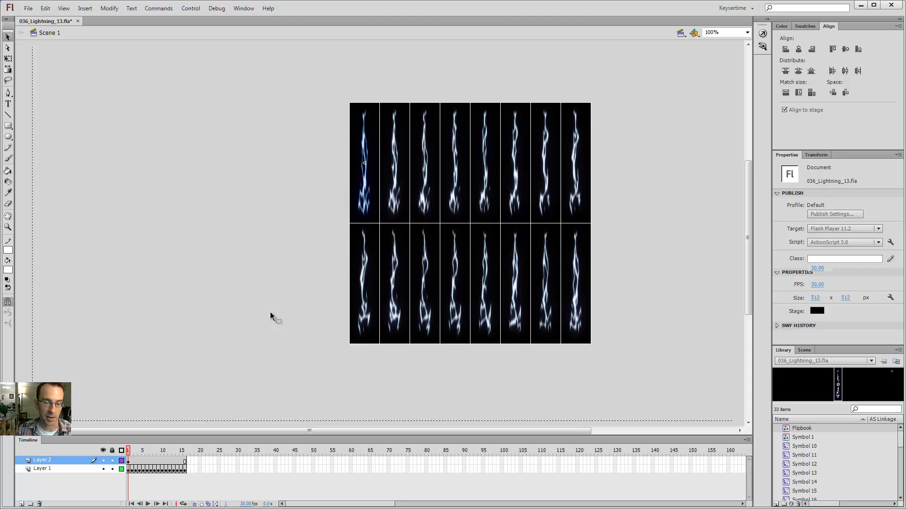
pyautogui.doubleClick(489, 313)
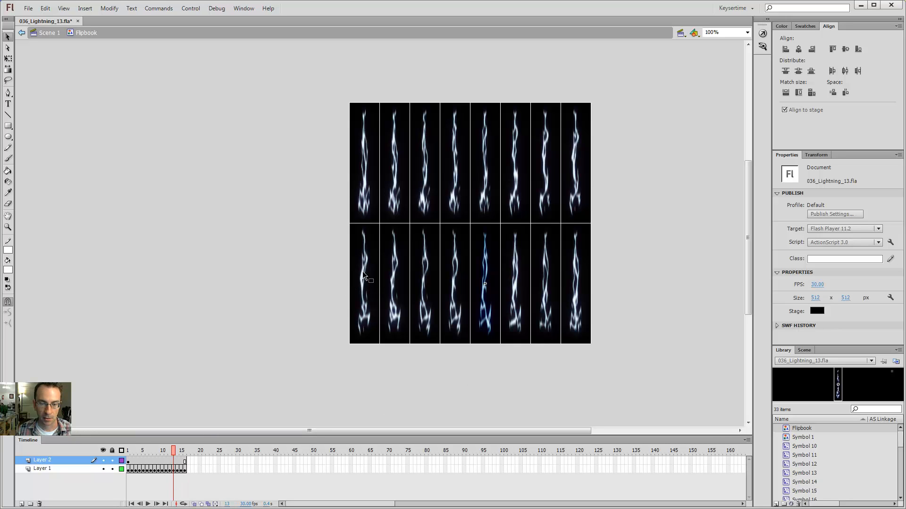
pyautogui.hotkey('ctrl', 'e')
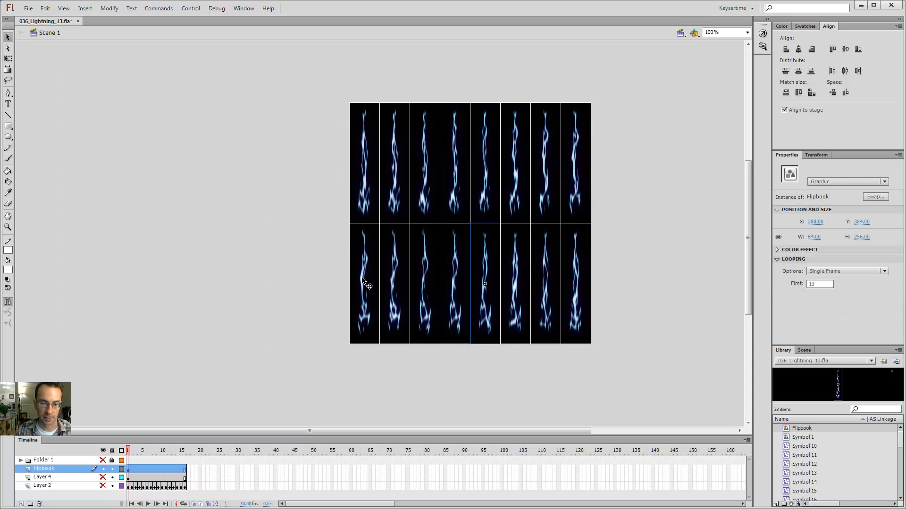
pyautogui.doubleClick(361, 275)
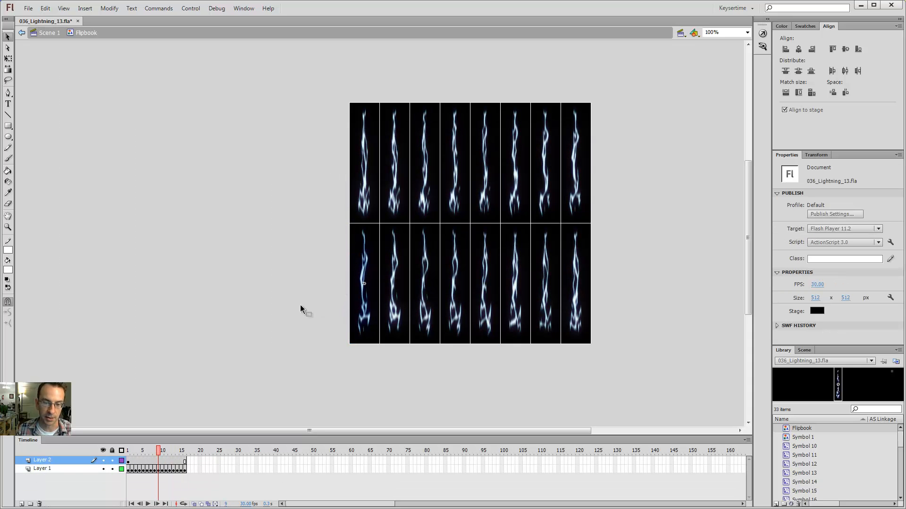
pyautogui.doubleClick(300, 304)
pyautogui.doubleClick(392, 287)
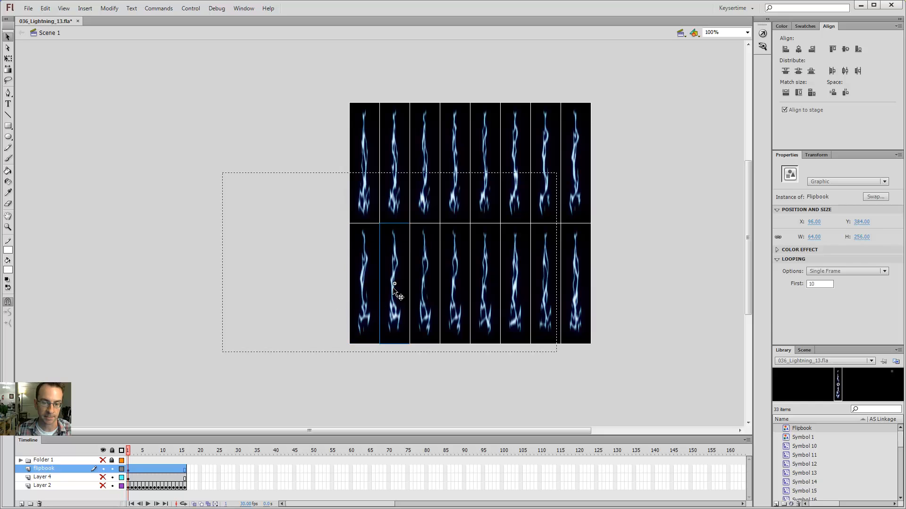
pyautogui.doubleClick(467, 366)
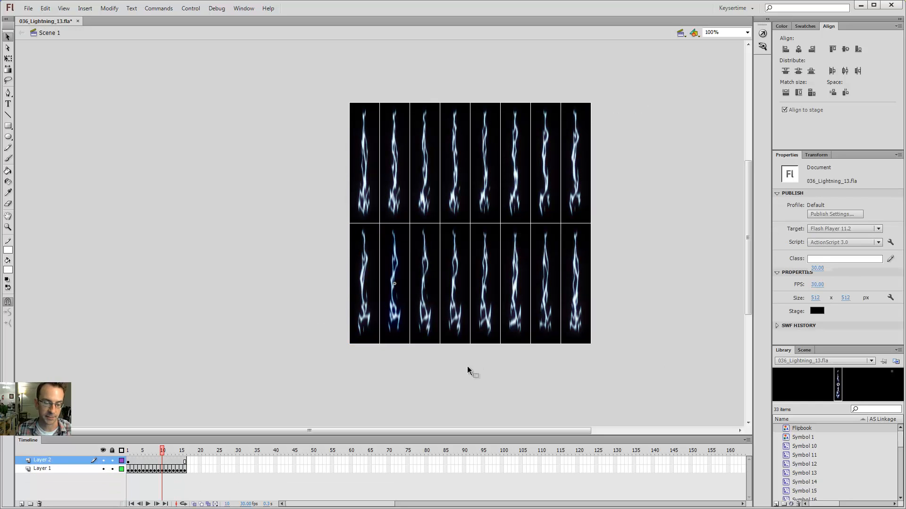
# Convert the border layer, Layer 2, inside the Flipbook symbol to a guide layer and return to Scene 1.
pyautogui.doubleClick(481, 302)
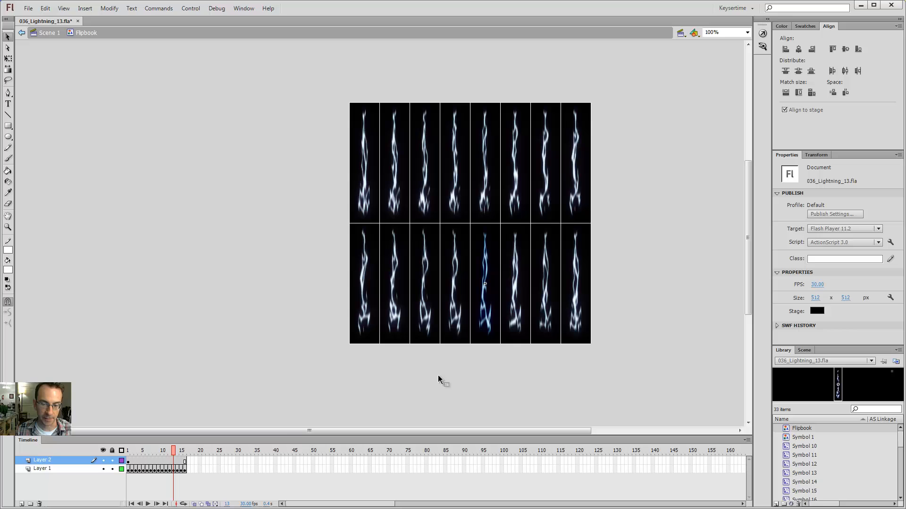
pyautogui.rightClick(44, 460)
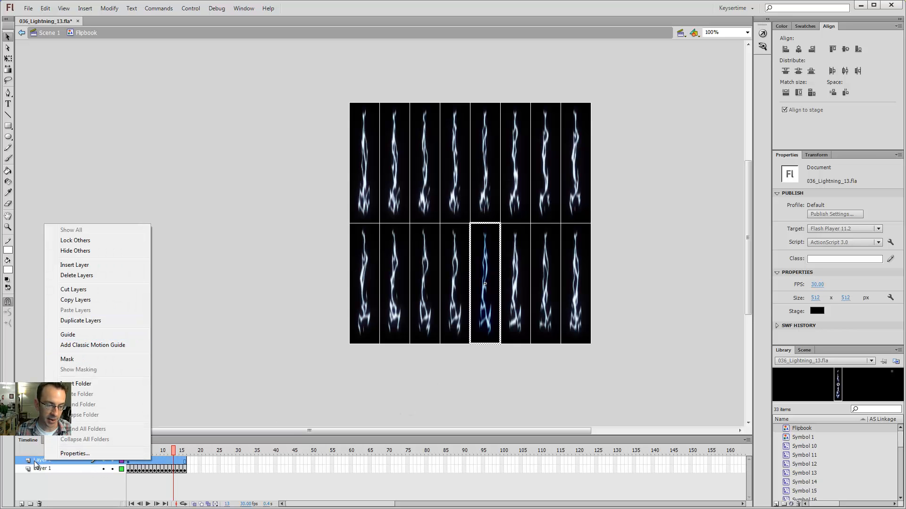
pyautogui.click(83, 334)
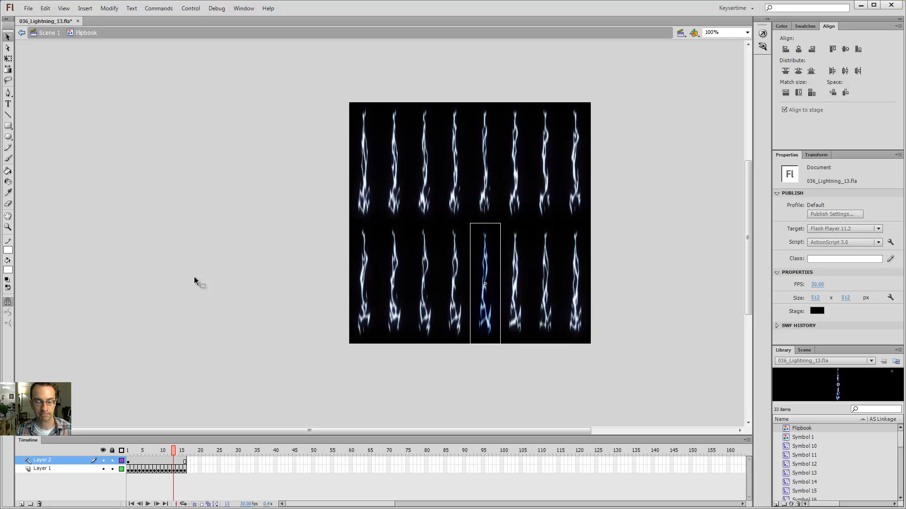
pyautogui.click(47, 34)
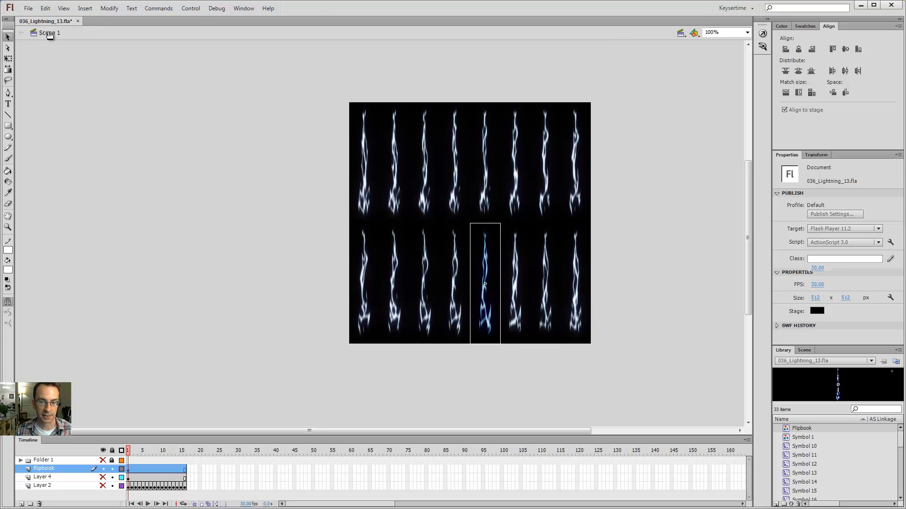
# Hide the flipbook layer, show Layer 4 and Layer 2, and scrub through frames 1 to 16 to examine the original lightning animation.
pyautogui.click(173, 217)
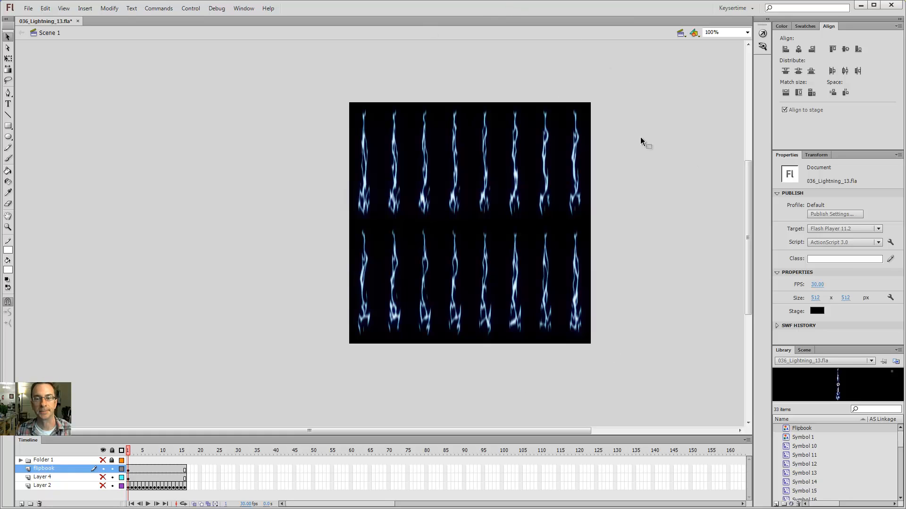
pyautogui.click(103, 469)
pyautogui.click(104, 478)
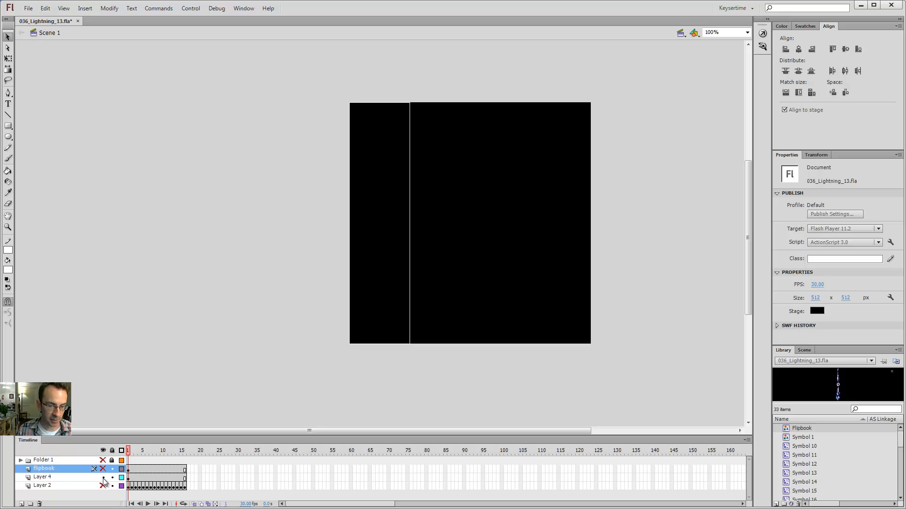
pyautogui.click(103, 486)
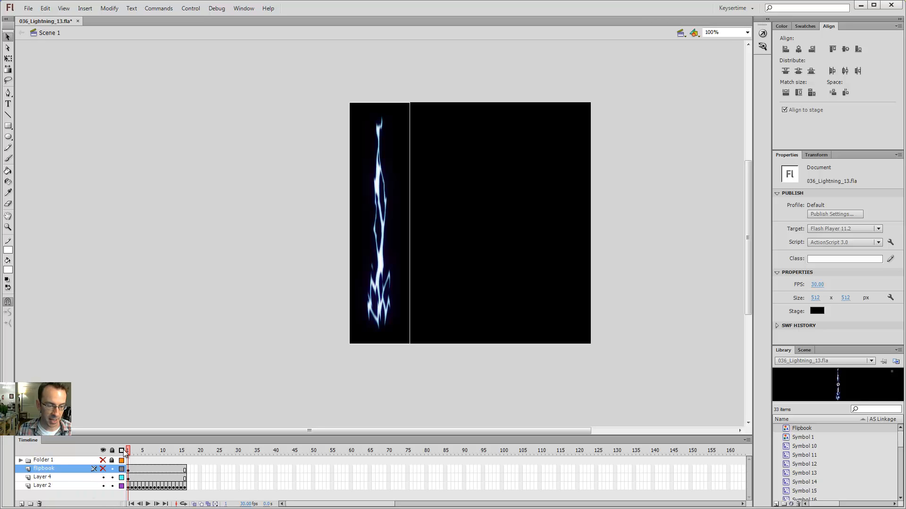
pyautogui.moveTo(130, 453); pyautogui.dragTo(185, 454)
pyautogui.press('Return')
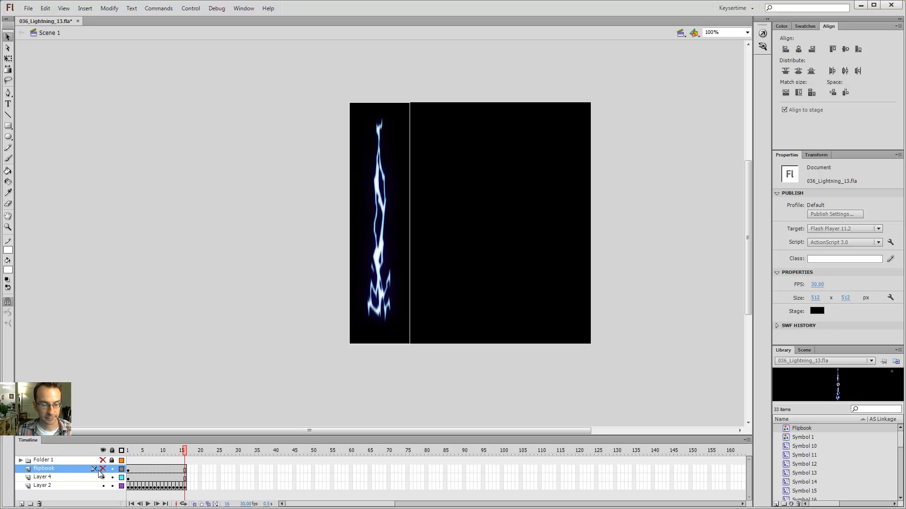
# Examine the keyframes of Layer 2 and select the lightning clip on its first frame.
pyautogui.click(126, 487)
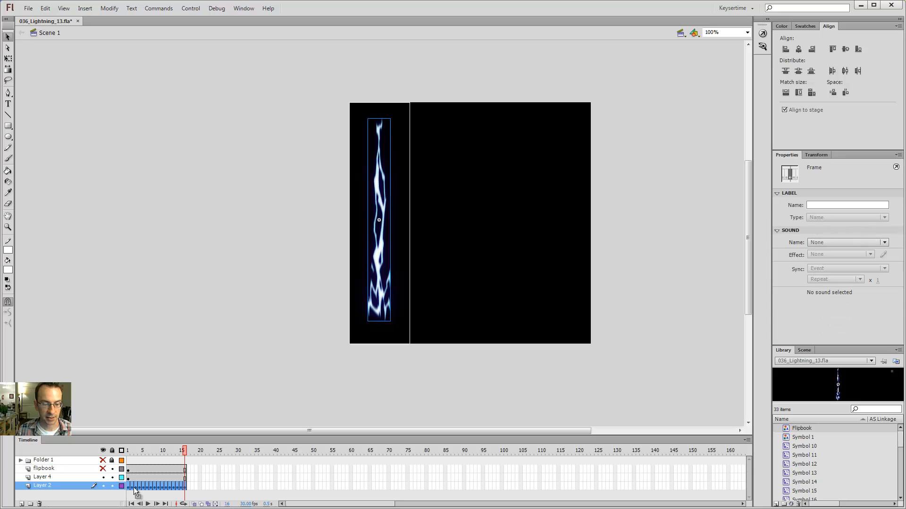
pyautogui.click(139, 488)
pyautogui.click(128, 487)
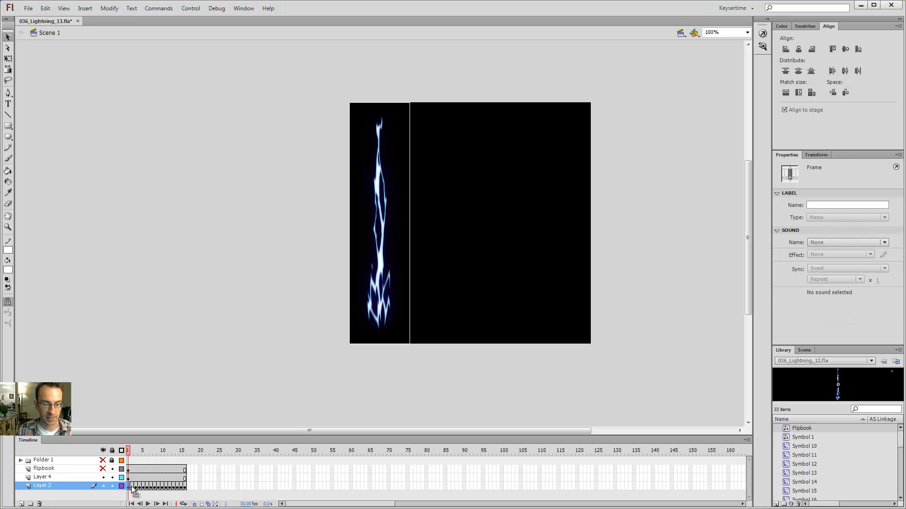
pyautogui.click(385, 228)
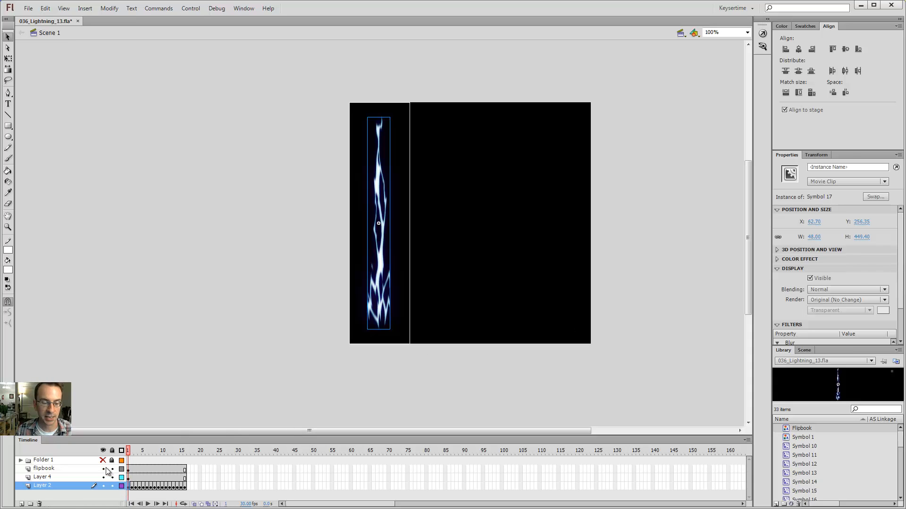
# Show the flipbook layer, hide Layer 4 and Layer 2, and make the flipbook layer active with nothing selected.
pyautogui.moveTo(102, 468); pyautogui.dragTo(104, 486)
pyautogui.click(129, 468)
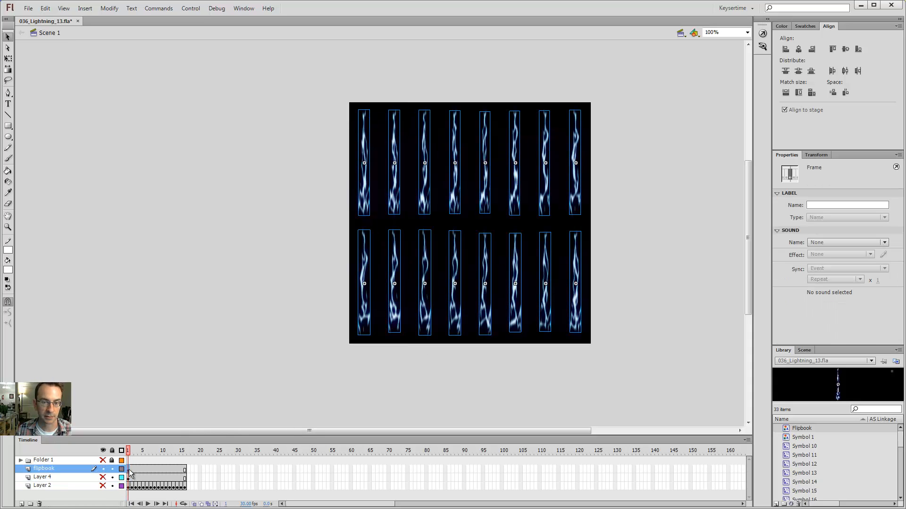
pyautogui.click(195, 272)
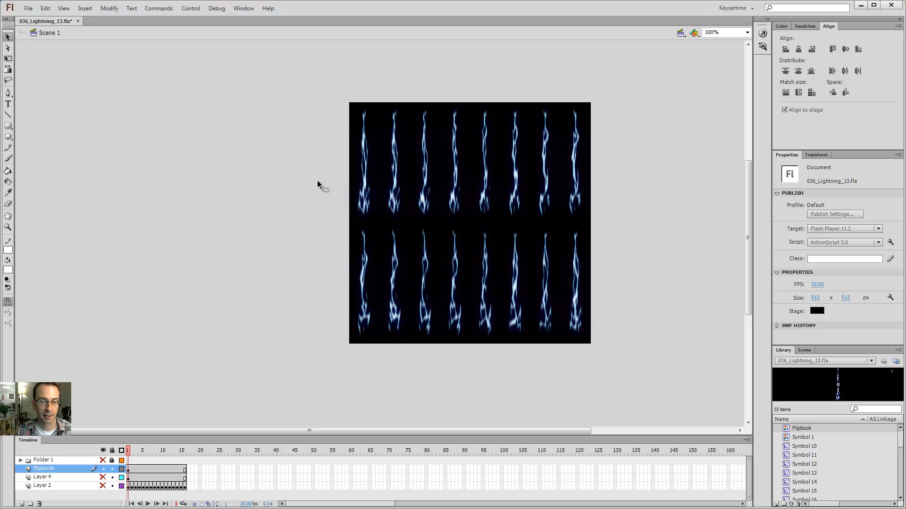
# Open the first upper-row Flipbook instance in place, scrub its timeline to examine the frames, and return to Scene 1 with nothing selected.
pyautogui.click(365, 198)
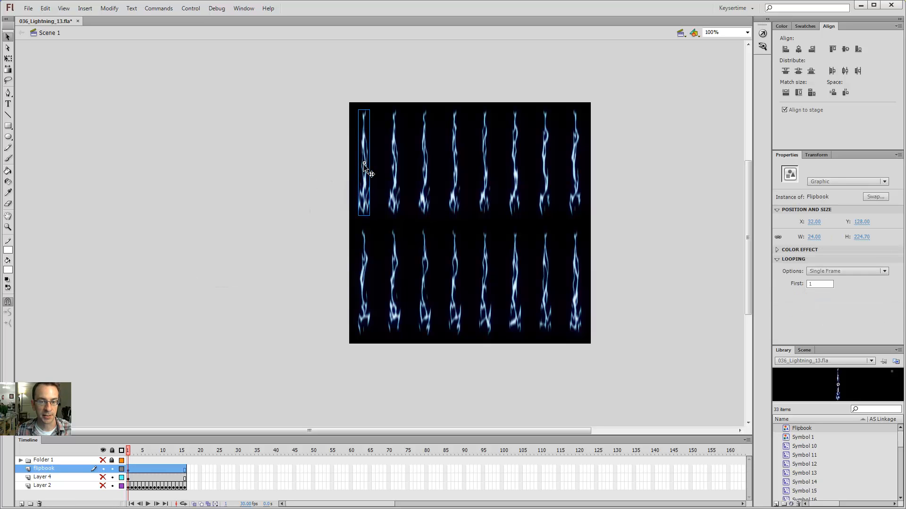
pyautogui.doubleClick(364, 192)
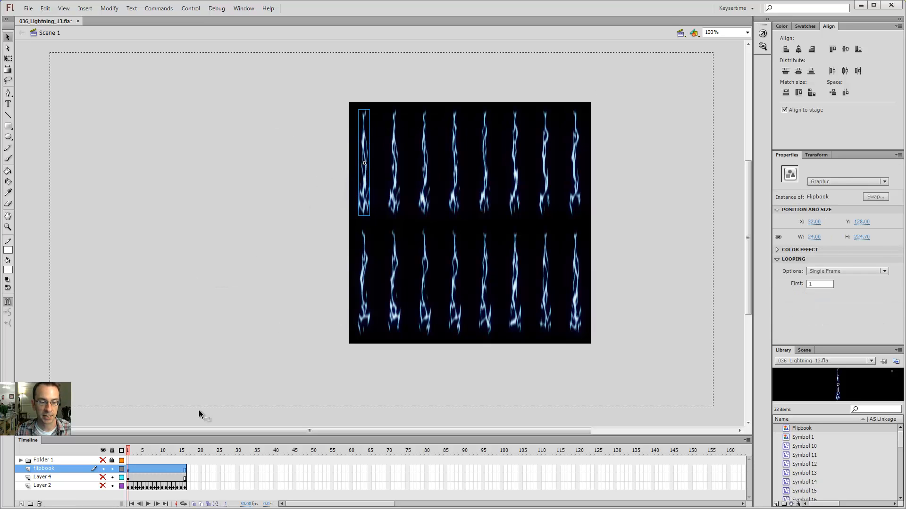
pyautogui.moveTo(128, 452)
pyautogui.mouseDown()
pyautogui.moveTo(178, 455)
pyautogui.moveTo(132, 457)
pyautogui.mouseUp()
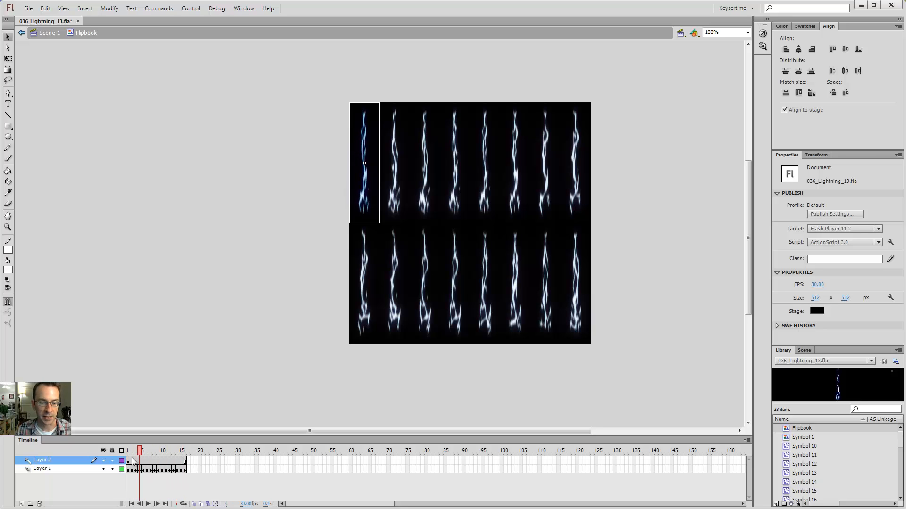
pyautogui.doubleClick(162, 253)
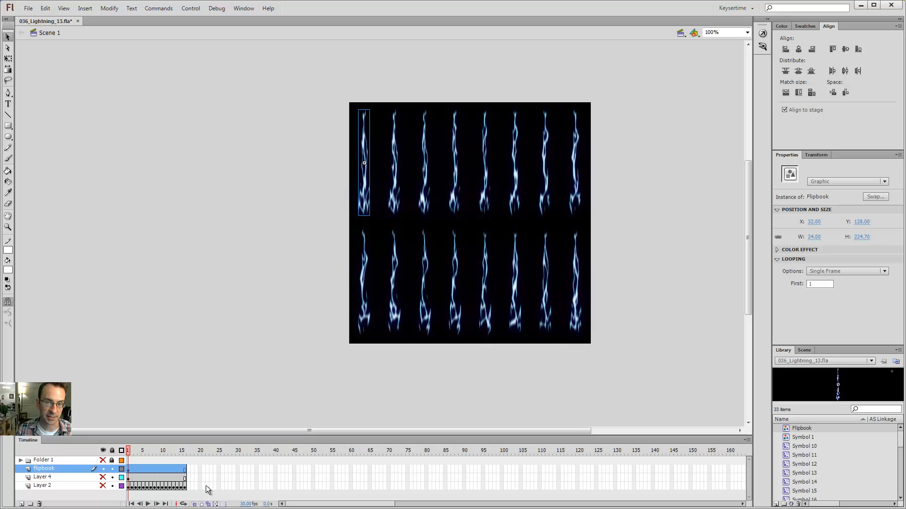
pyautogui.click(193, 304)
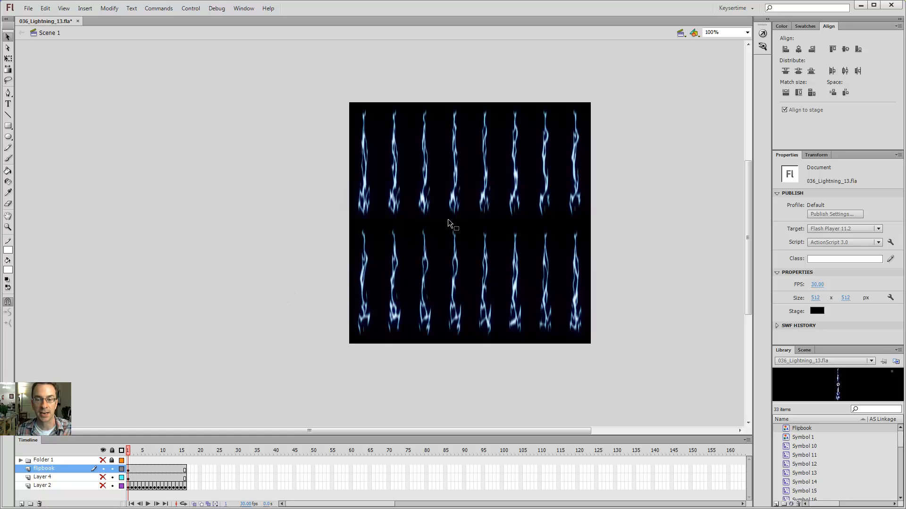
# Copy the first upper-row Flipbook instance onto a new layer above the flipbook layer, and hide the flipbook layer.
pyautogui.click(364, 176)
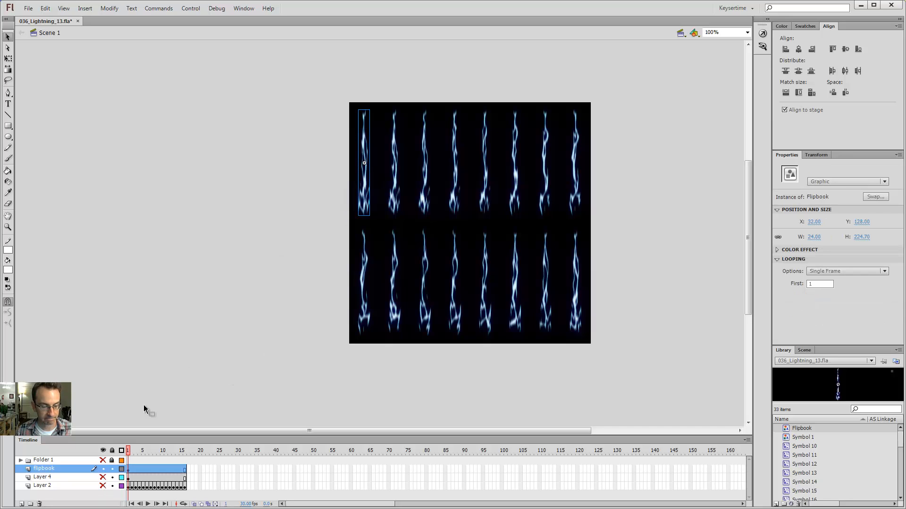
pyautogui.click(22, 504)
pyautogui.click(103, 477)
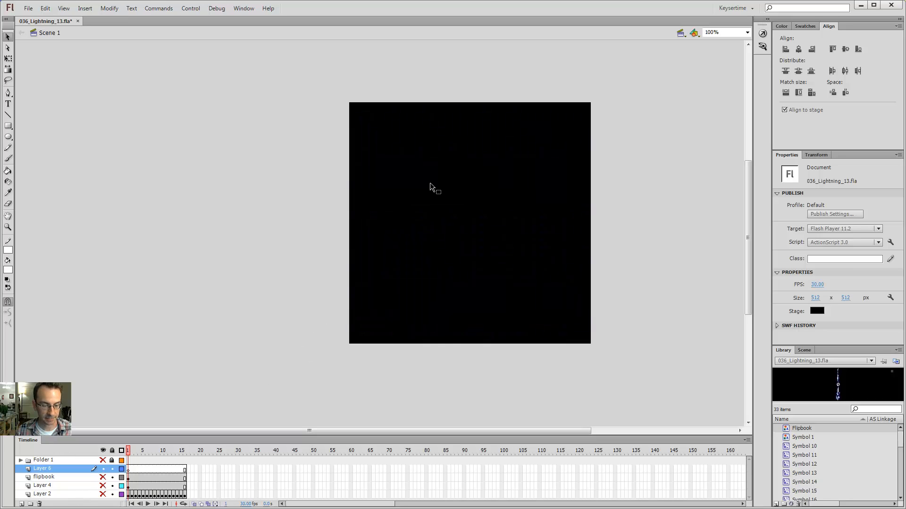
pyautogui.moveTo(180, 349); pyautogui.dragTo(446, 281)
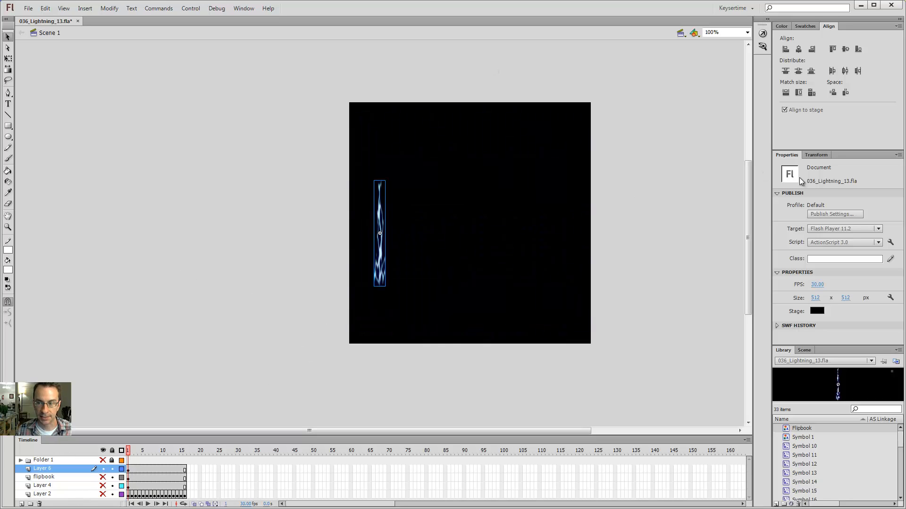
# Scale the copied Flipbook instance to 100% and move it near the middle of the stage, at about X 227, Y 258.
pyautogui.click(816, 155)
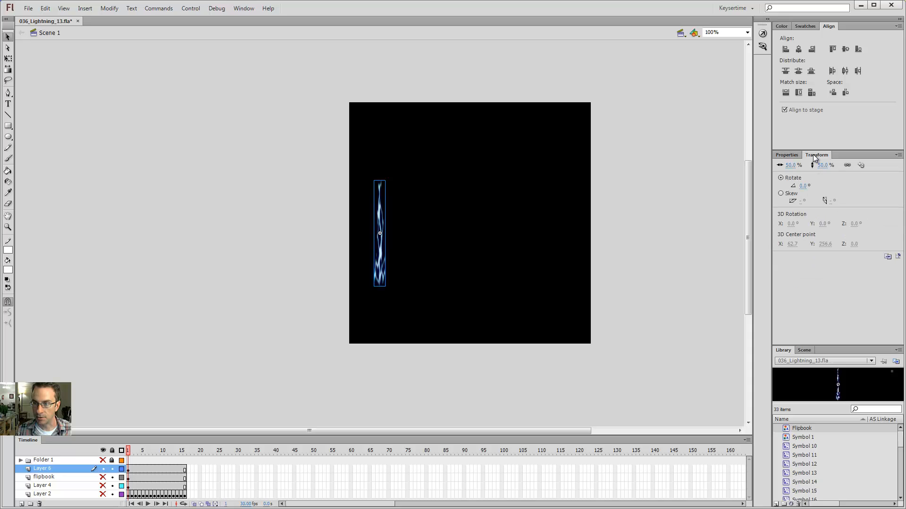
pyautogui.click(790, 165)
pyautogui.write('100')
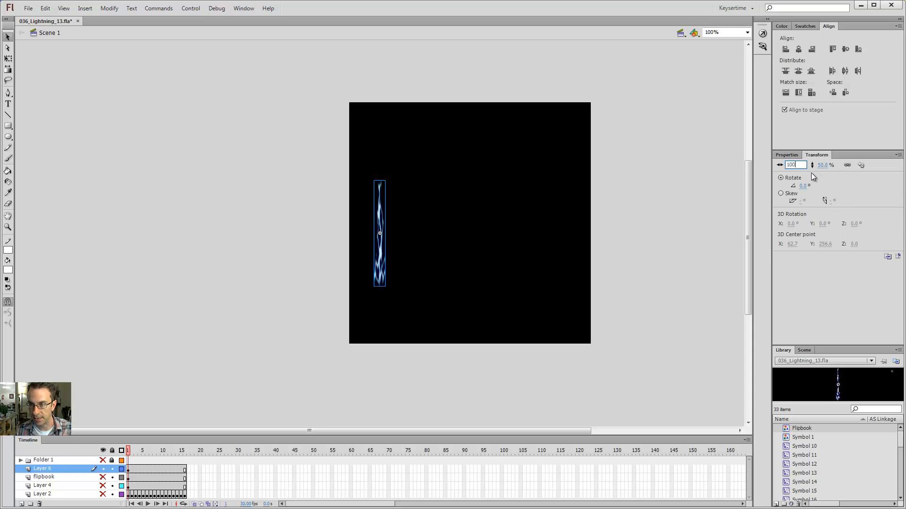
pyautogui.press('Return')
pyautogui.moveTo(376, 278); pyautogui.dragTo(457, 262)
pyautogui.click(521, 236)
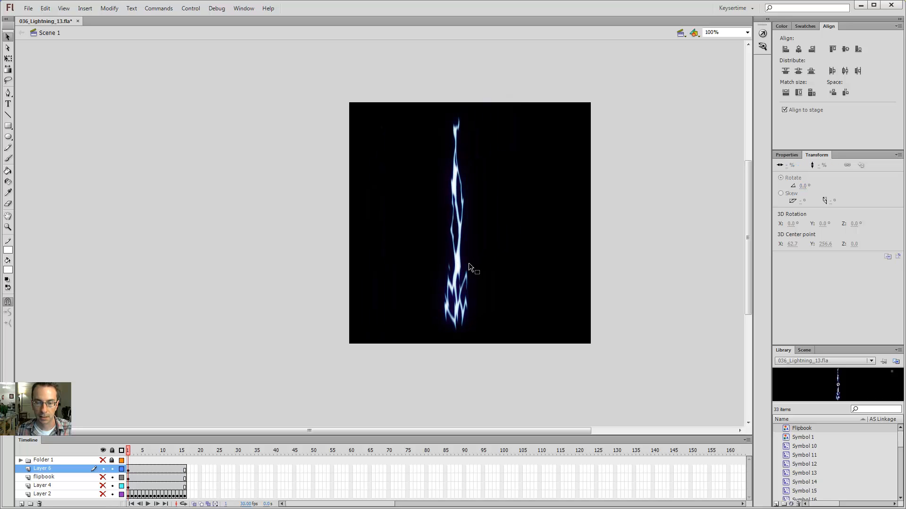
# Set the large Flipbook instance's looping to Play Once and scrub the timeline to preview it.
pyautogui.click(452, 258)
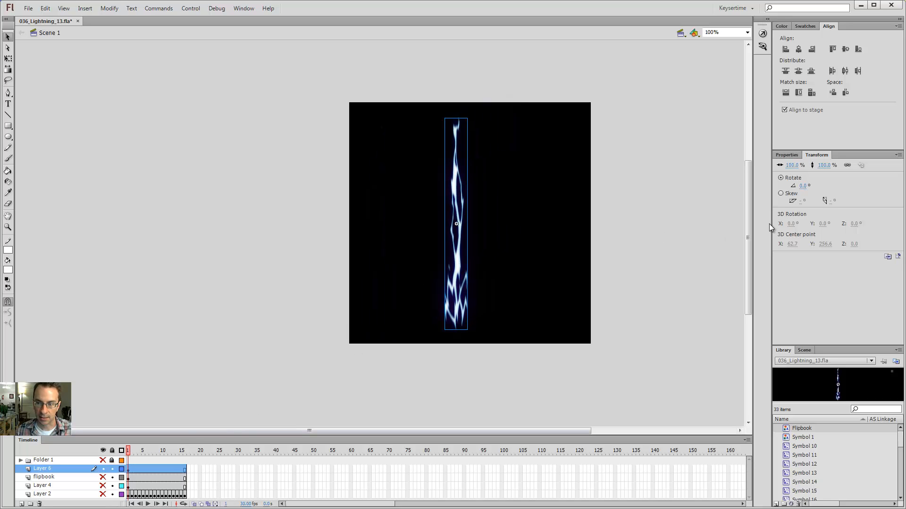
pyautogui.click(787, 155)
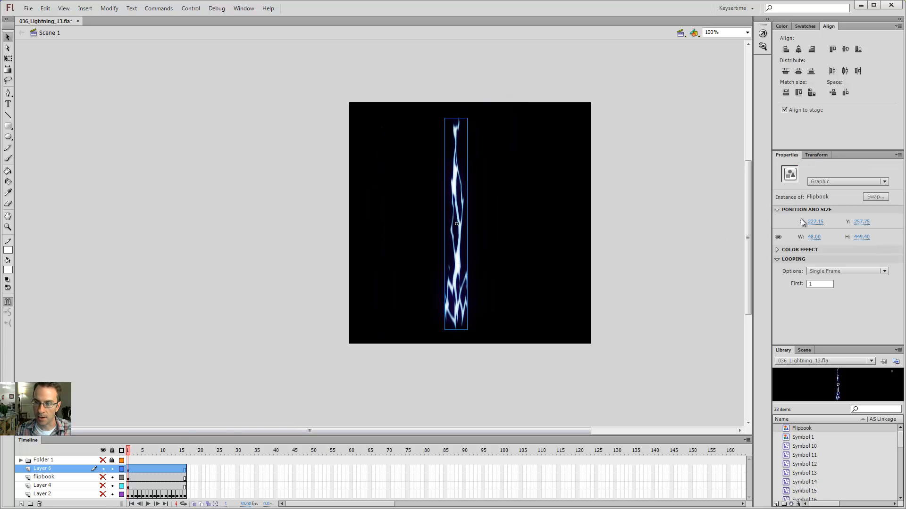
pyautogui.click(825, 273)
pyautogui.click(829, 294)
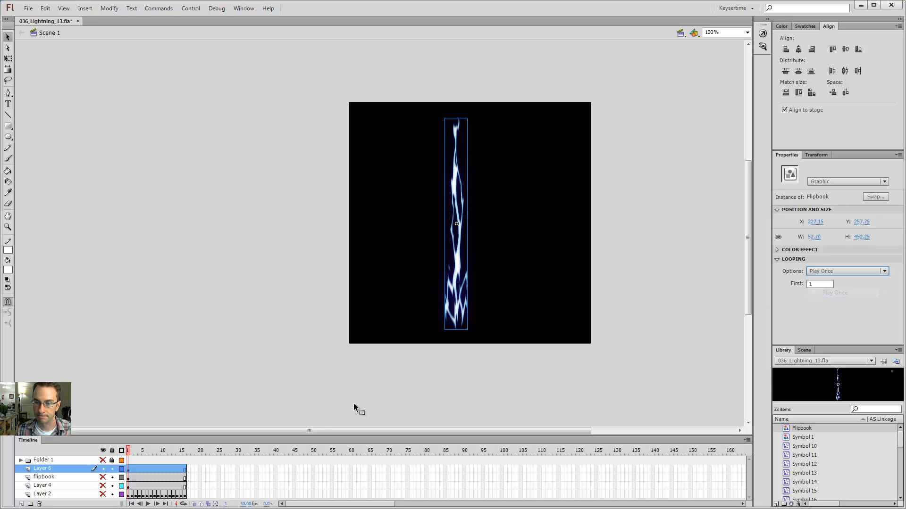
pyautogui.moveTo(129, 453)
pyautogui.mouseDown()
pyautogui.moveTo(184, 454)
pyautogui.moveTo(128, 457)
pyautogui.mouseUp()
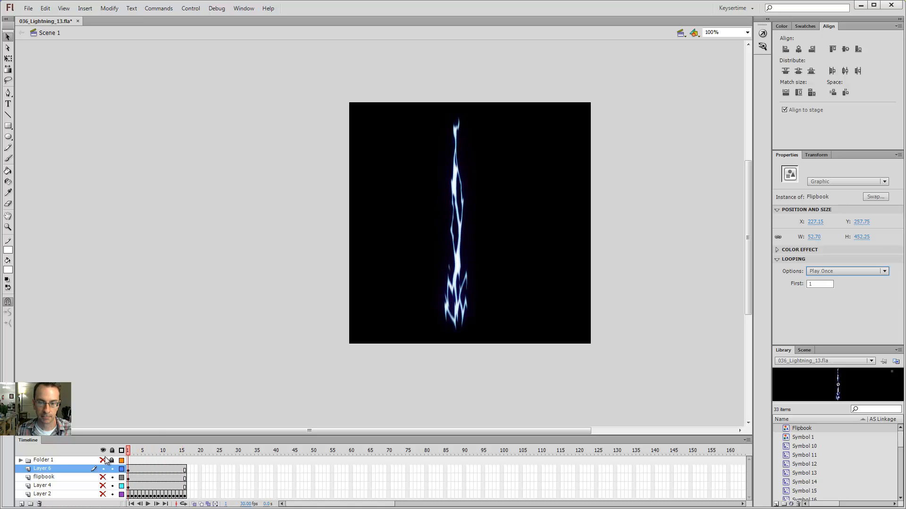
pyautogui.click(415, 279)
# Open the large Flipbook instance in place, add a layer on top, and fill its 16 frames with blank keyframes.
pyautogui.doubleClick(460, 257)
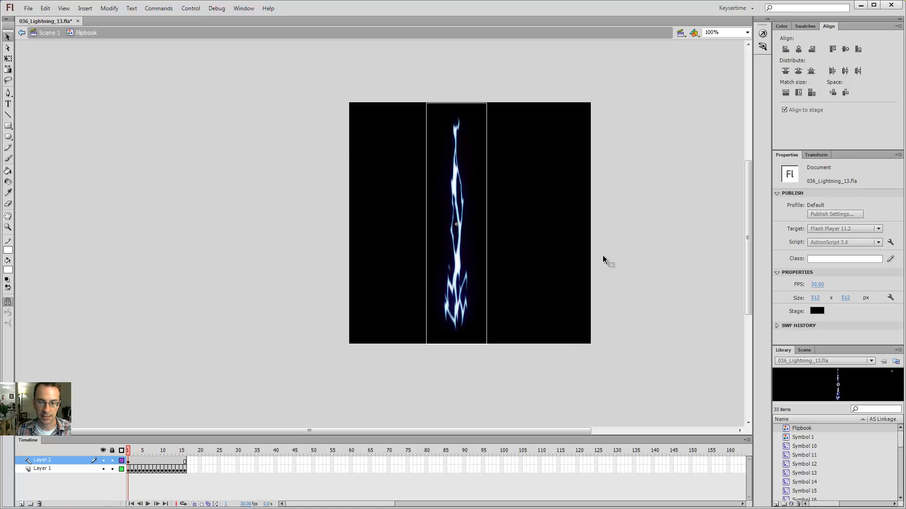
pyautogui.click(22, 504)
pyautogui.click(70, 461)
pyautogui.press('F7')
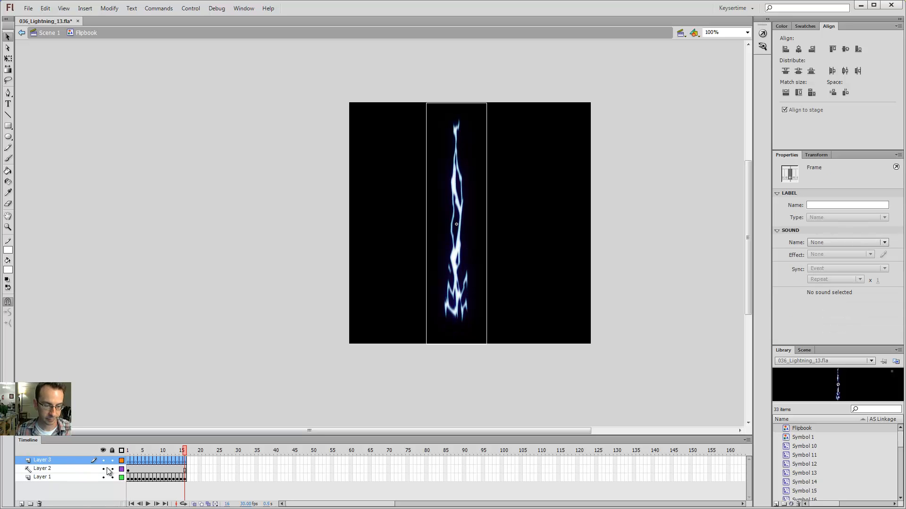
# Paint a wavy red vertical brush stroke beside the lightning on frame 9 of Layer 3.
pyautogui.moveTo(174, 455); pyautogui.dragTo(157, 460)
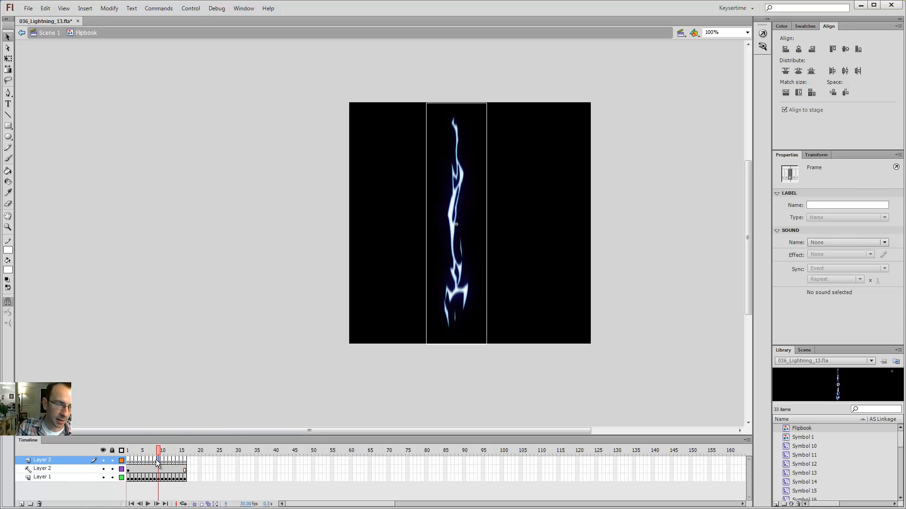
pyautogui.click(8, 270)
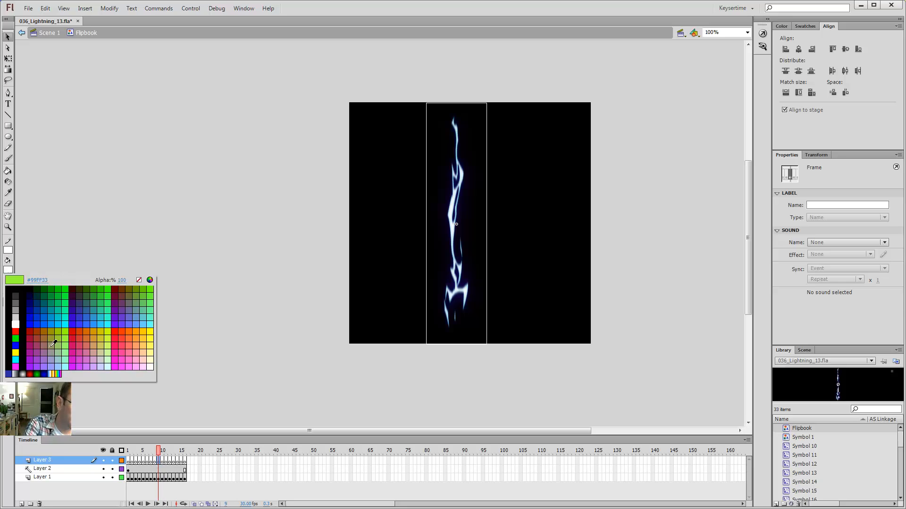
pyautogui.click(15, 336)
pyautogui.press('b')
pyautogui.moveTo(476, 166); pyautogui.dragTo(477, 283)
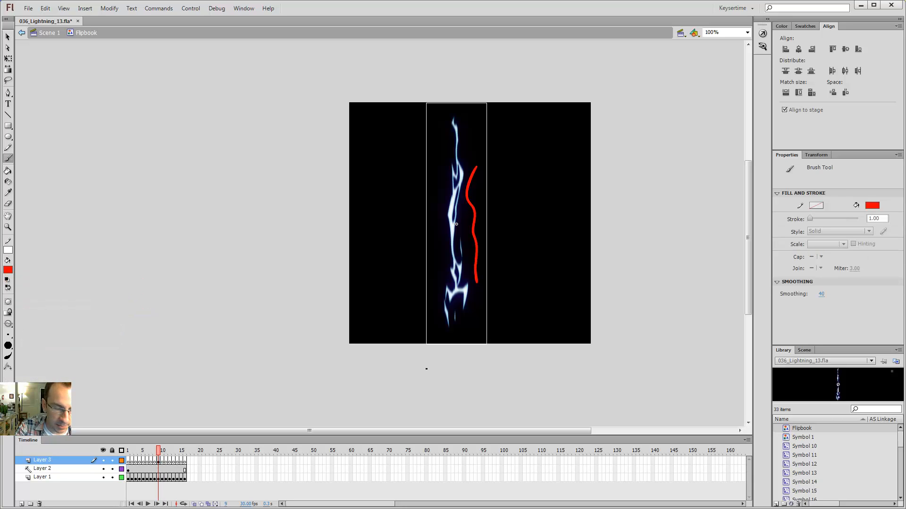
# Paint a red smiley face over the lightning on frame 4 of Layer 3, and switch back to the Selection tool.
pyautogui.moveTo(163, 452); pyautogui.dragTo(139, 452)
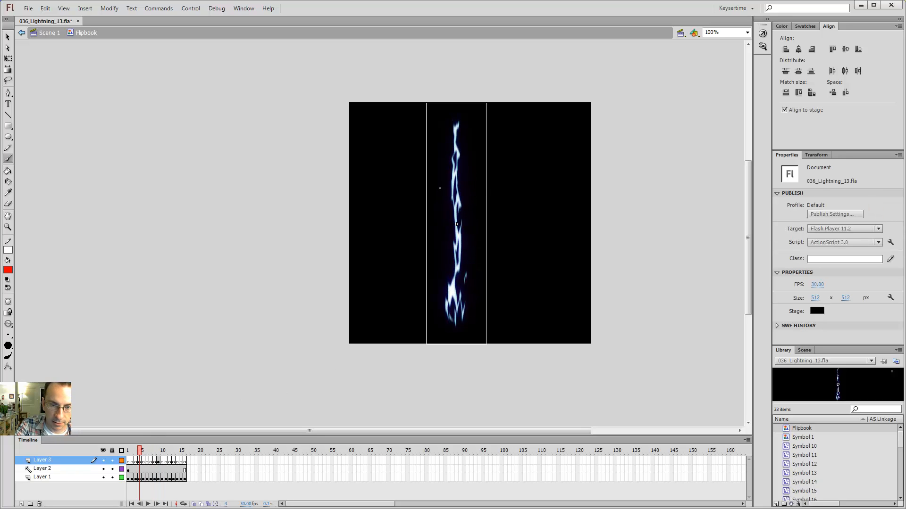
pyautogui.moveTo(439, 172); pyautogui.dragTo(477, 187)
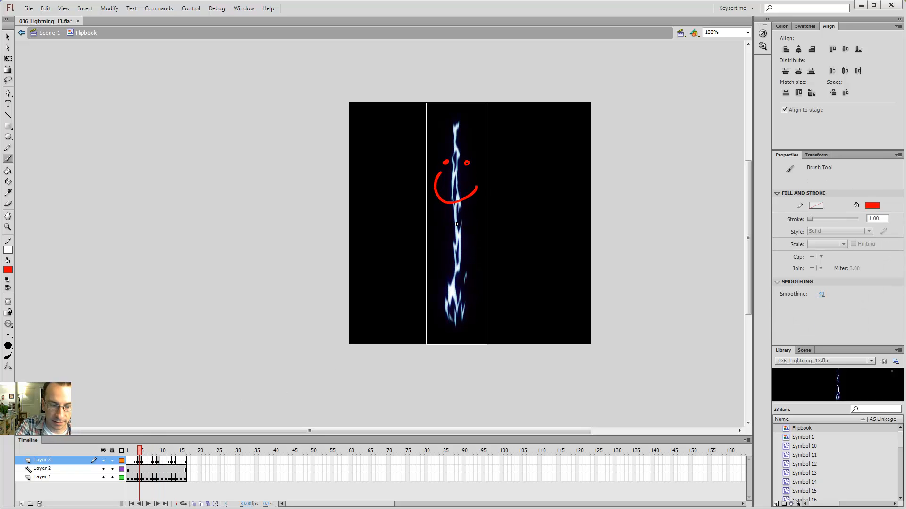
pyautogui.click(216, 471)
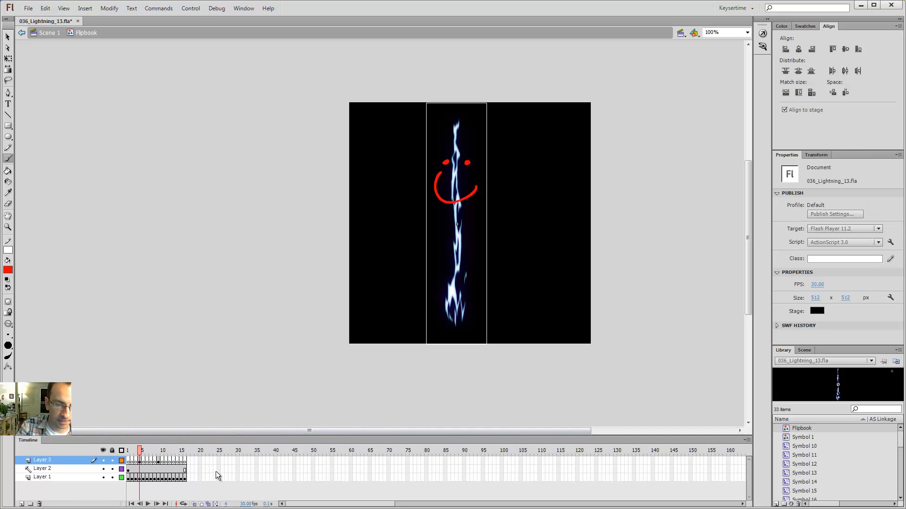
pyautogui.press('v')
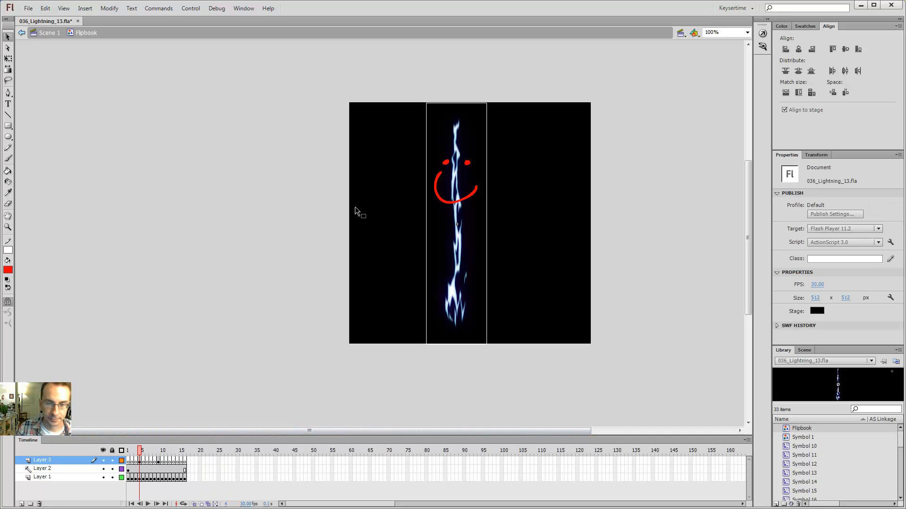
# Return to Scene 1, hide Layer 6, show the flipbook layer, and inspect the fourth and ninth Flipbook instances for the red marks.
pyautogui.click(49, 33)
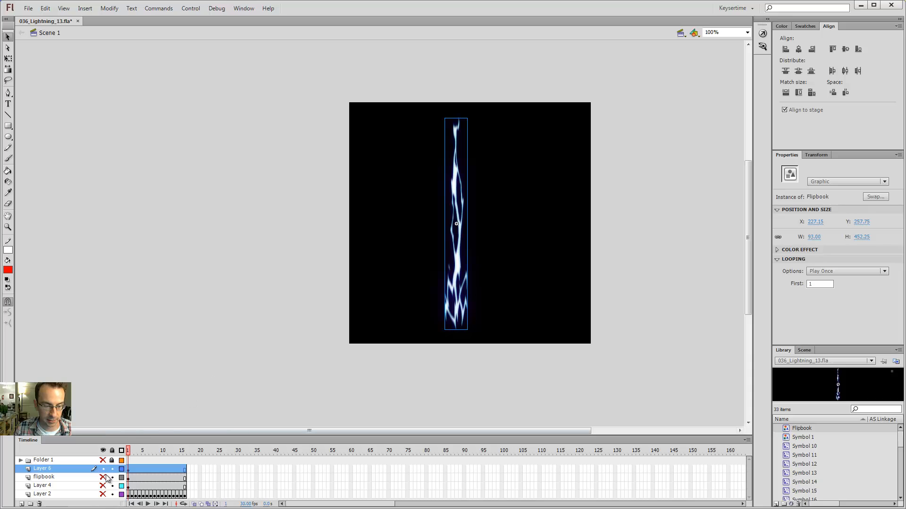
pyautogui.click(103, 469)
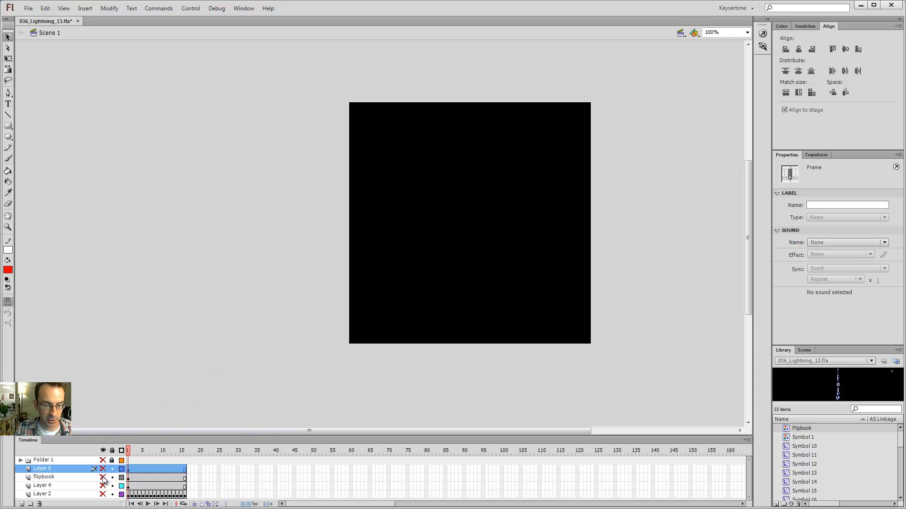
pyautogui.click(103, 478)
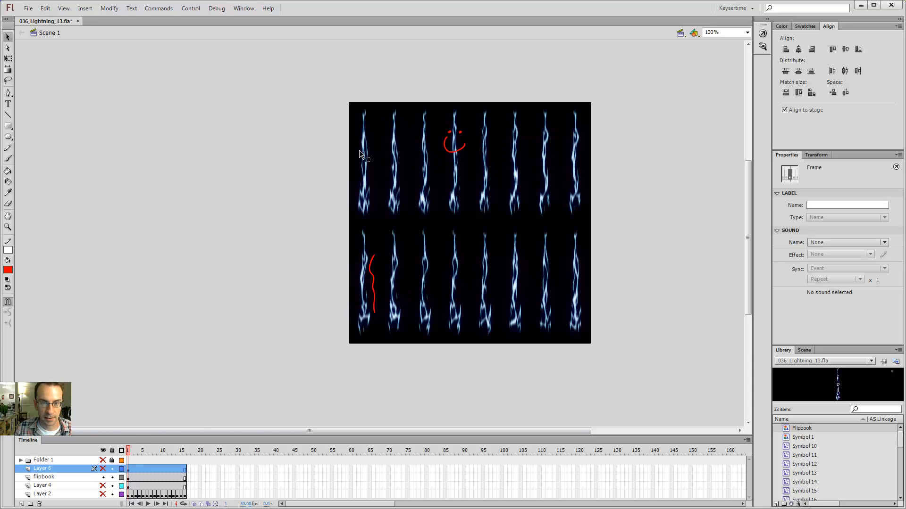
pyautogui.click(458, 171)
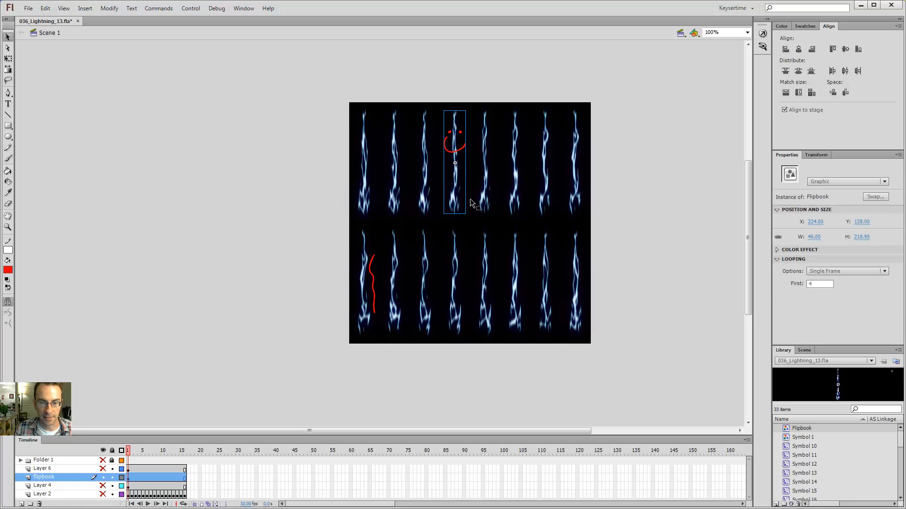
pyautogui.click(366, 292)
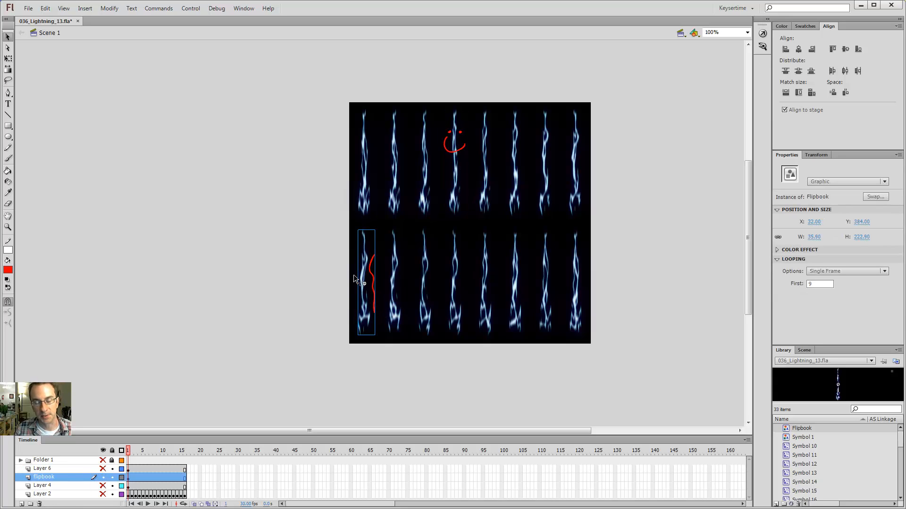
# Open the fourth Flipbook instance in place and delete the red smiley face from frame 4 of Layer 3.
pyautogui.doubleClick(455, 185)
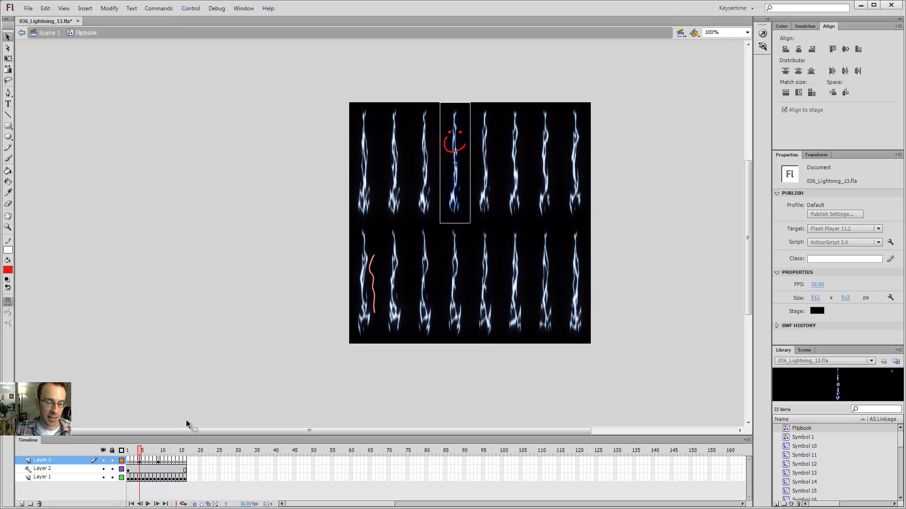
pyautogui.click(140, 464)
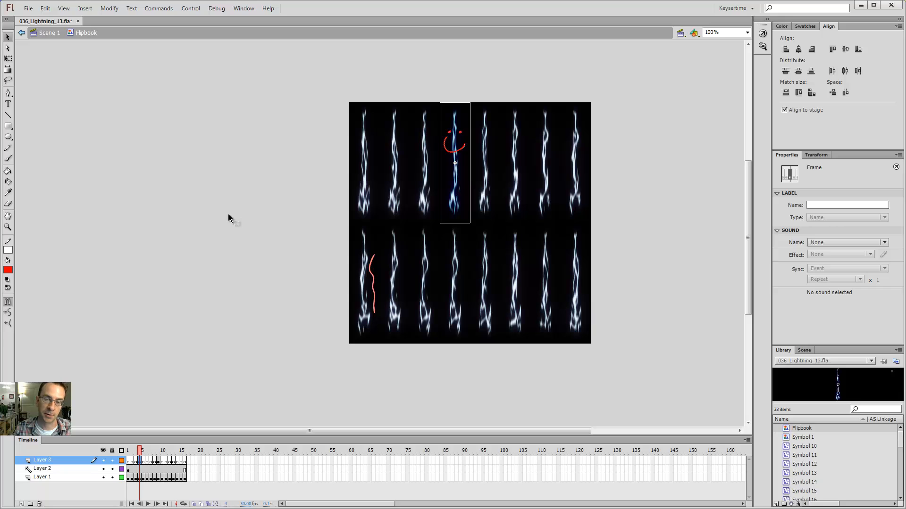
pyautogui.press('Delete')
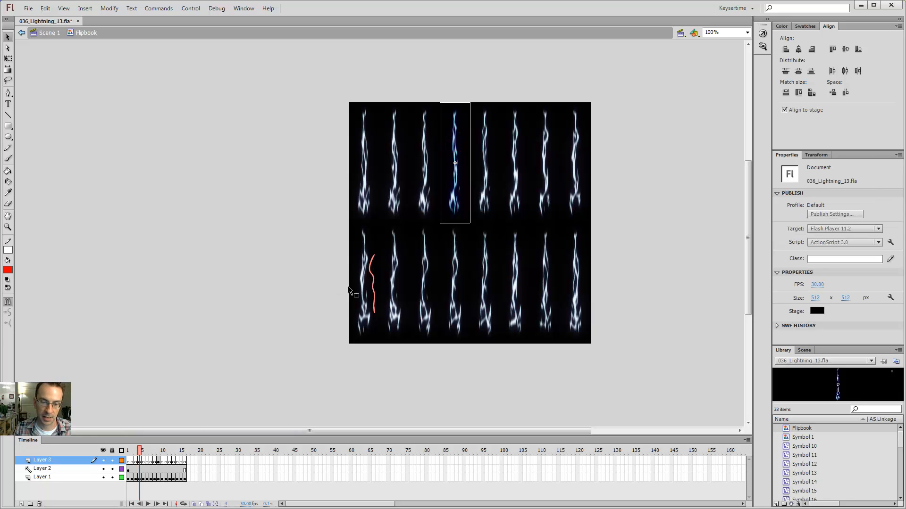
# Delete the wavy red stroke from frame 9 of Layer 3 and return to Scene 1.
pyautogui.press('z')
pyautogui.click(373, 266)
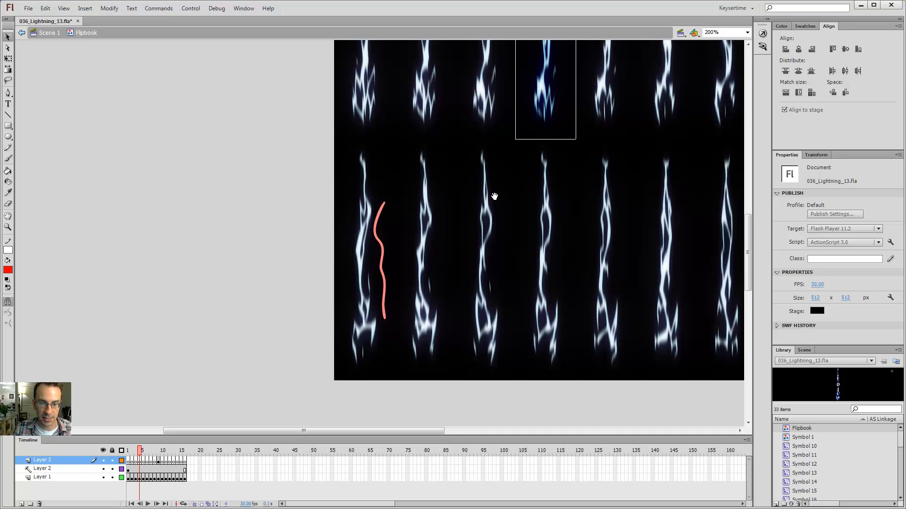
pyautogui.moveTo(494, 196); pyautogui.dragTo(439, 295)
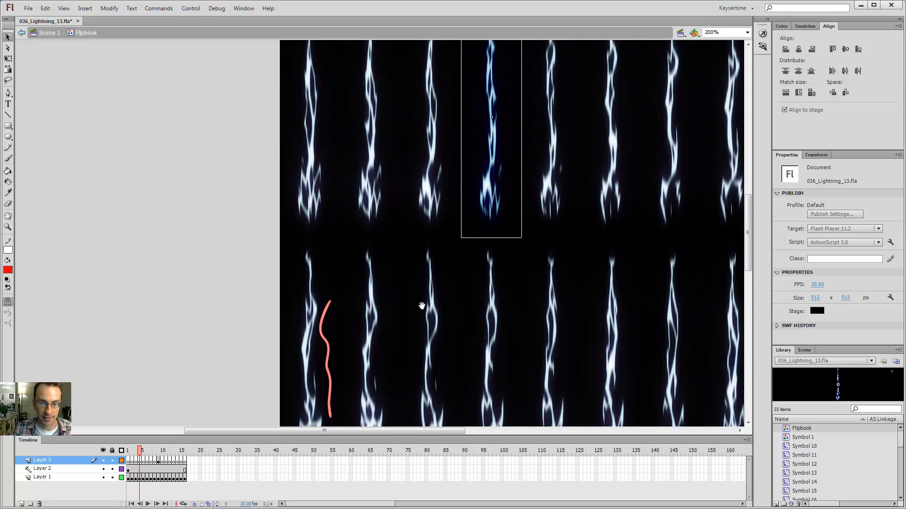
pyautogui.click(158, 466)
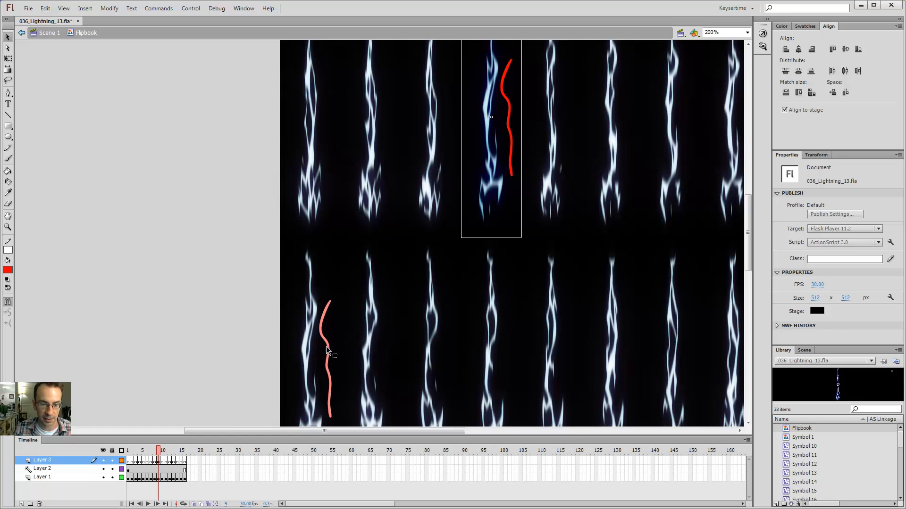
pyautogui.click(511, 133)
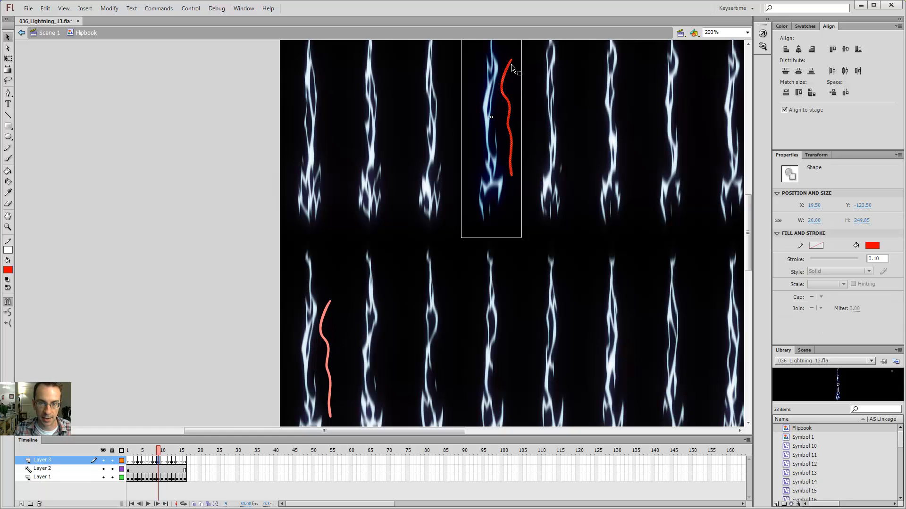
pyautogui.moveTo(538, 174); pyautogui.dragTo(521, 223)
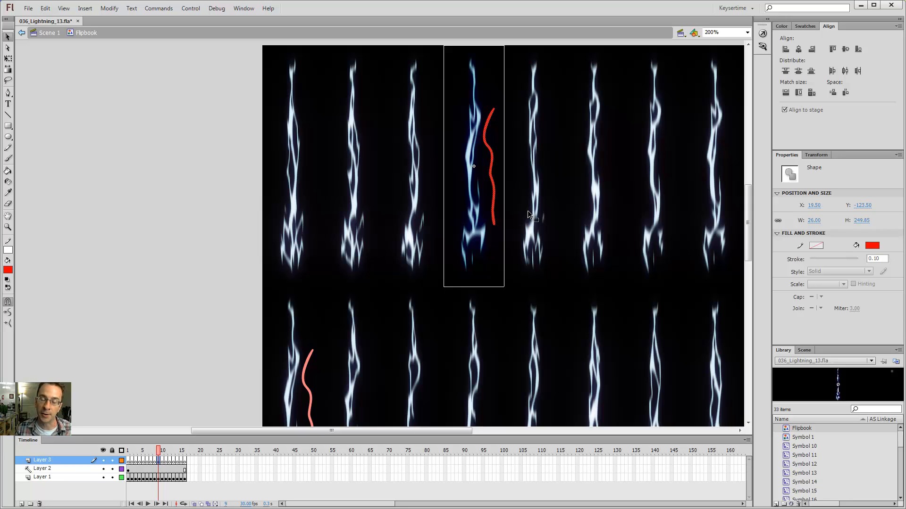
pyautogui.press('Delete')
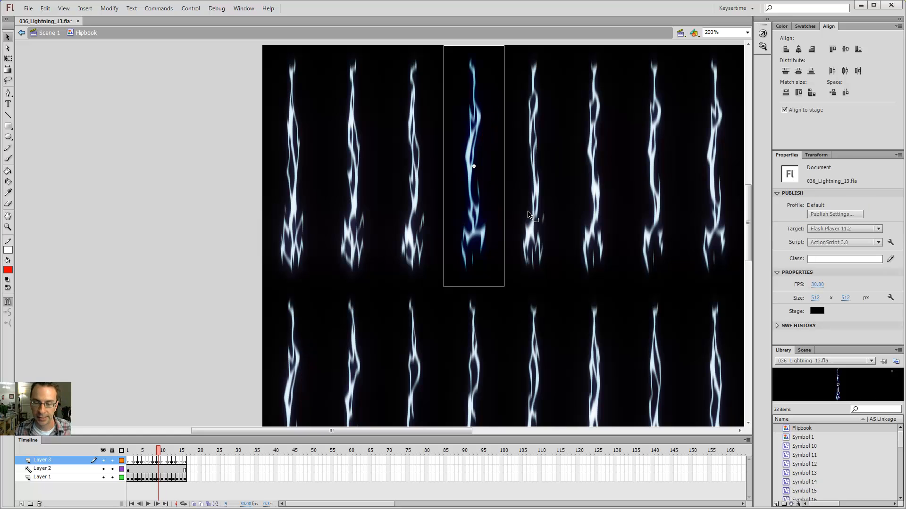
pyautogui.hotkey('ctrl', '1')
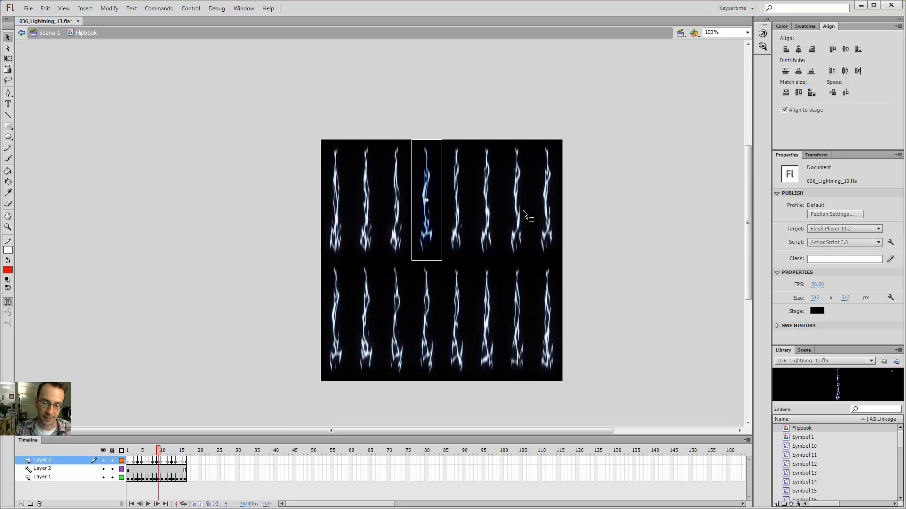
pyautogui.doubleClick(598, 114)
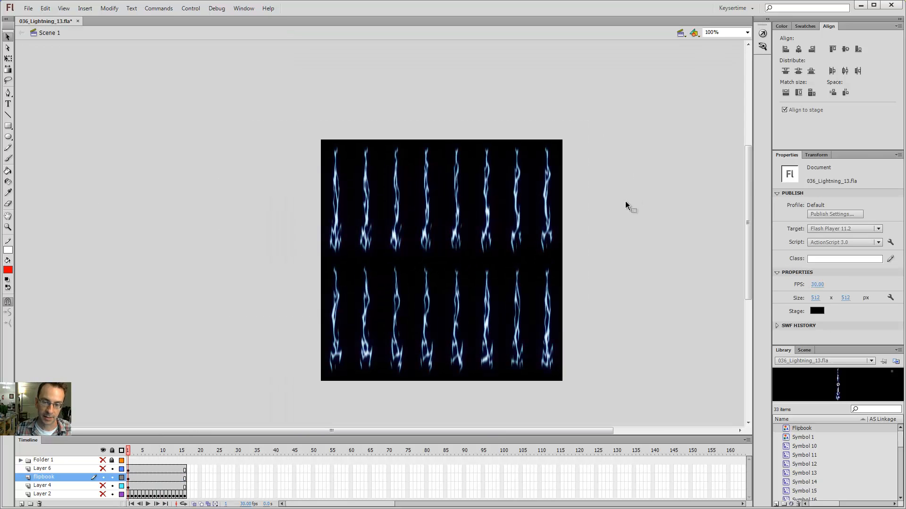